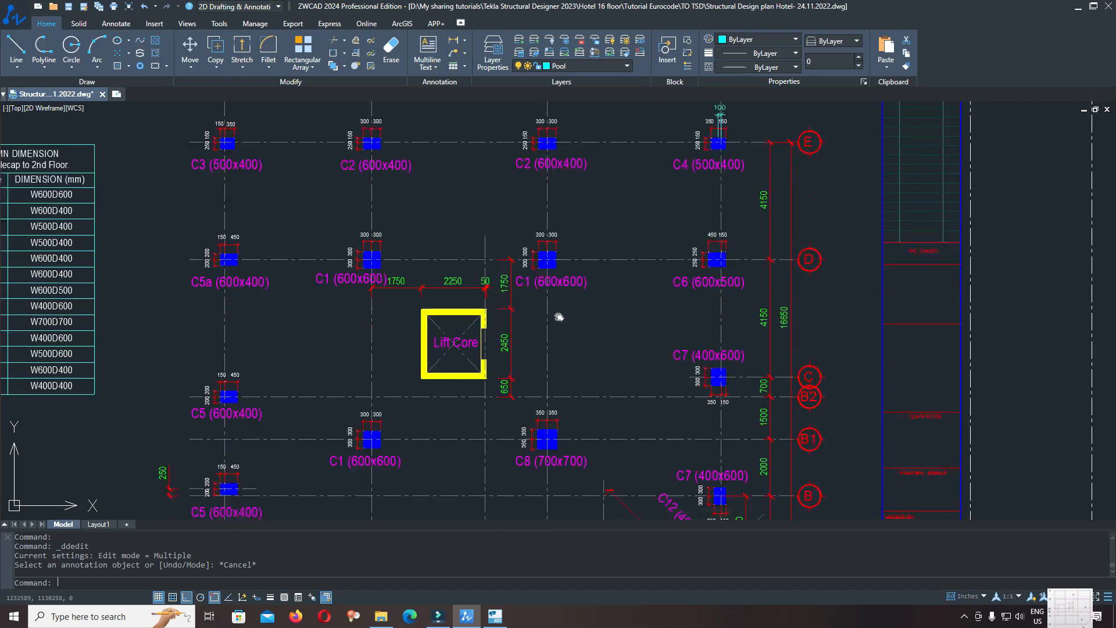
Switch to Tekla Structural Designer and start a cast-in-place concrete column with a 600x600 mm rectangular section.
middle_drag(546, 292, 546, 244)
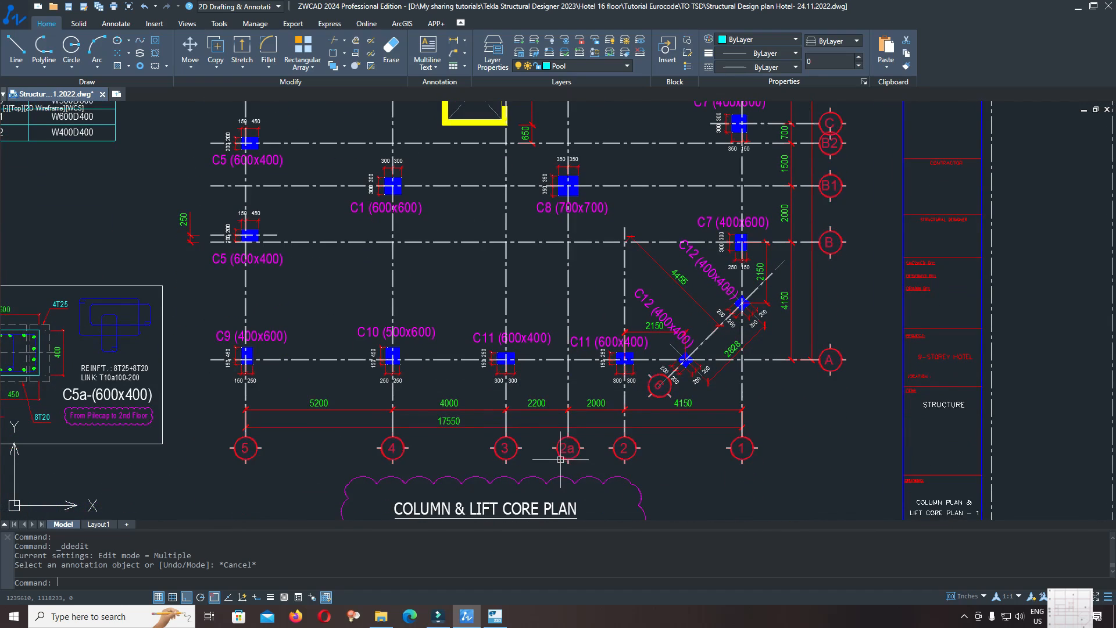
middle_drag(558, 146, 558, 483)
scroll(386, 370, up, 4)
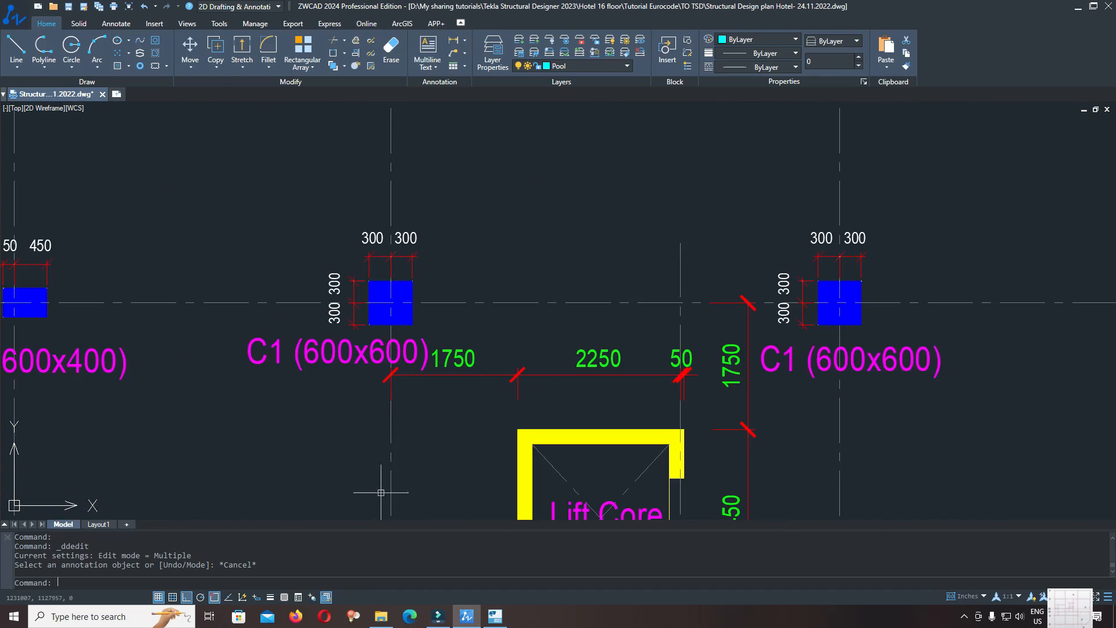
click(494, 616)
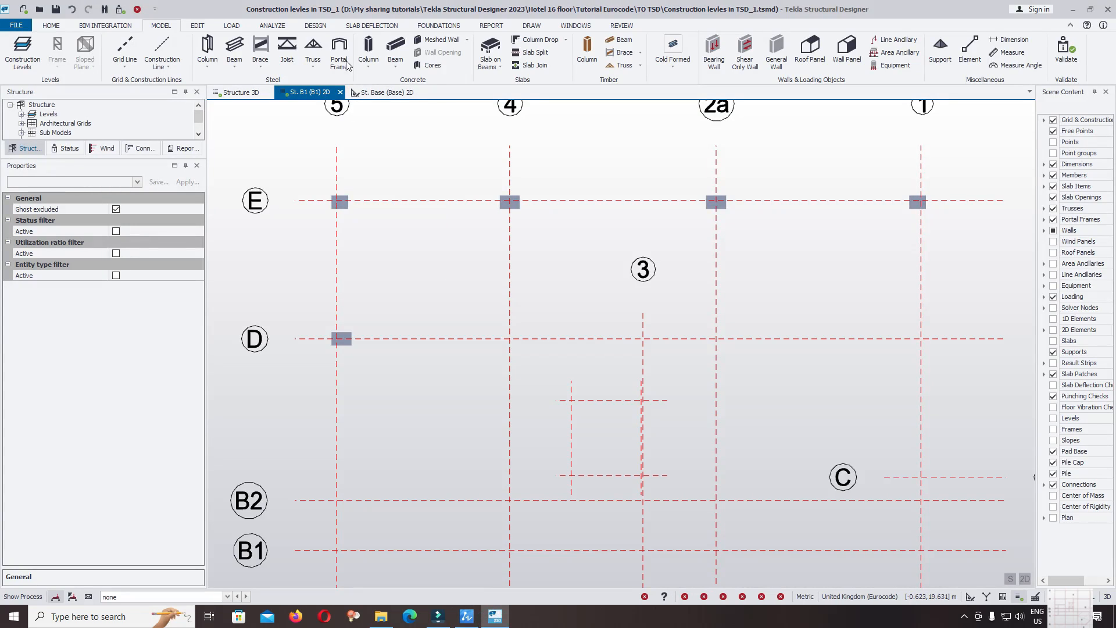
click(368, 51)
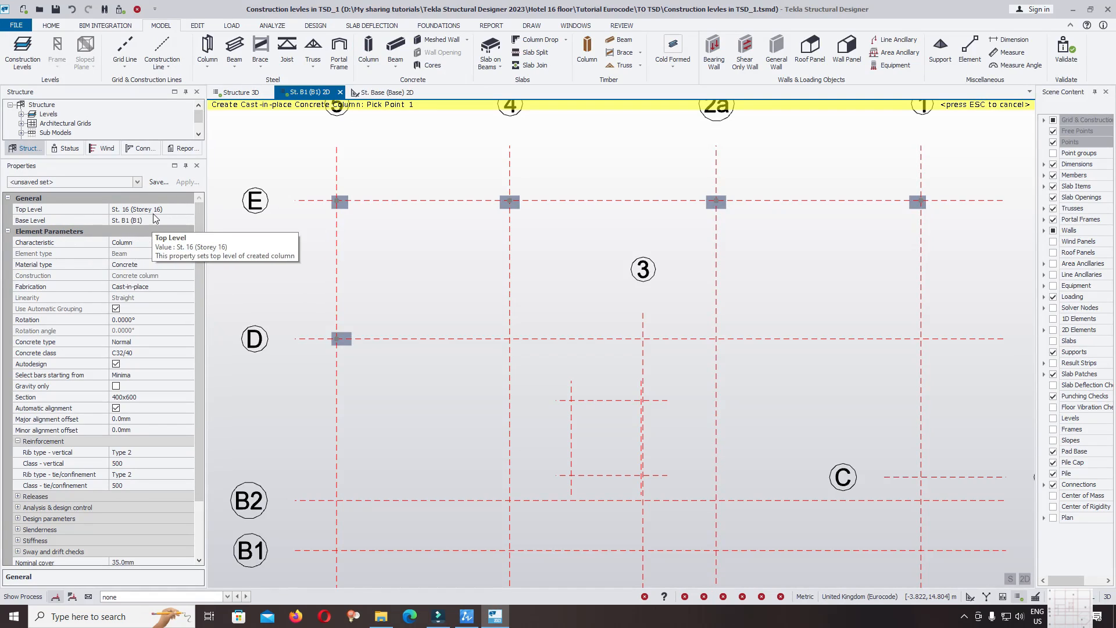
drag(201, 218, 190, 279)
click(148, 332)
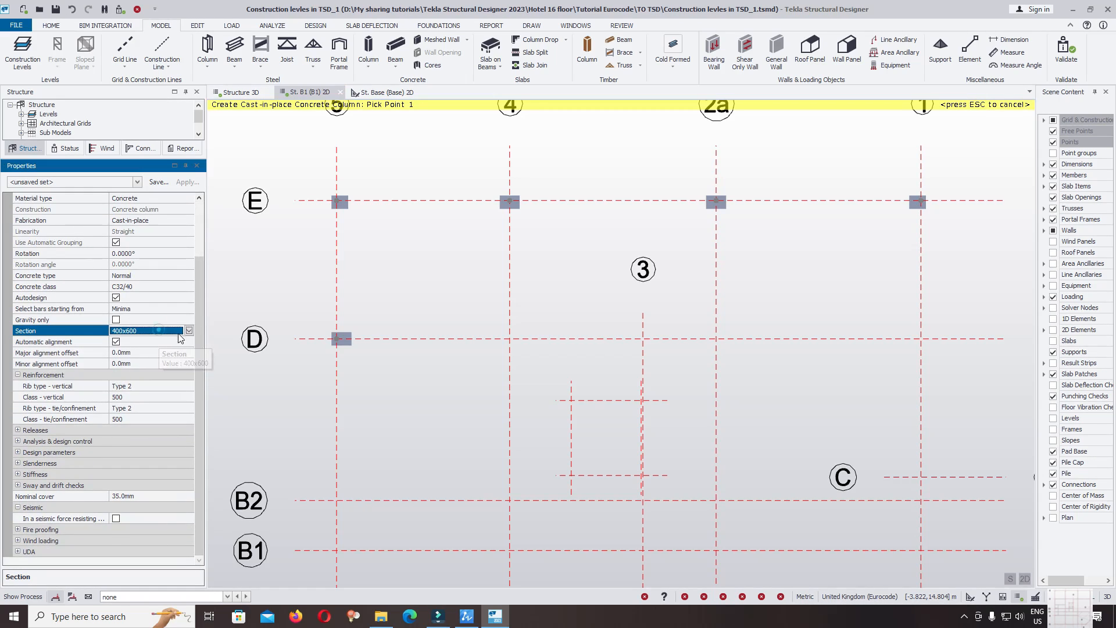
click(189, 330)
click(158, 375)
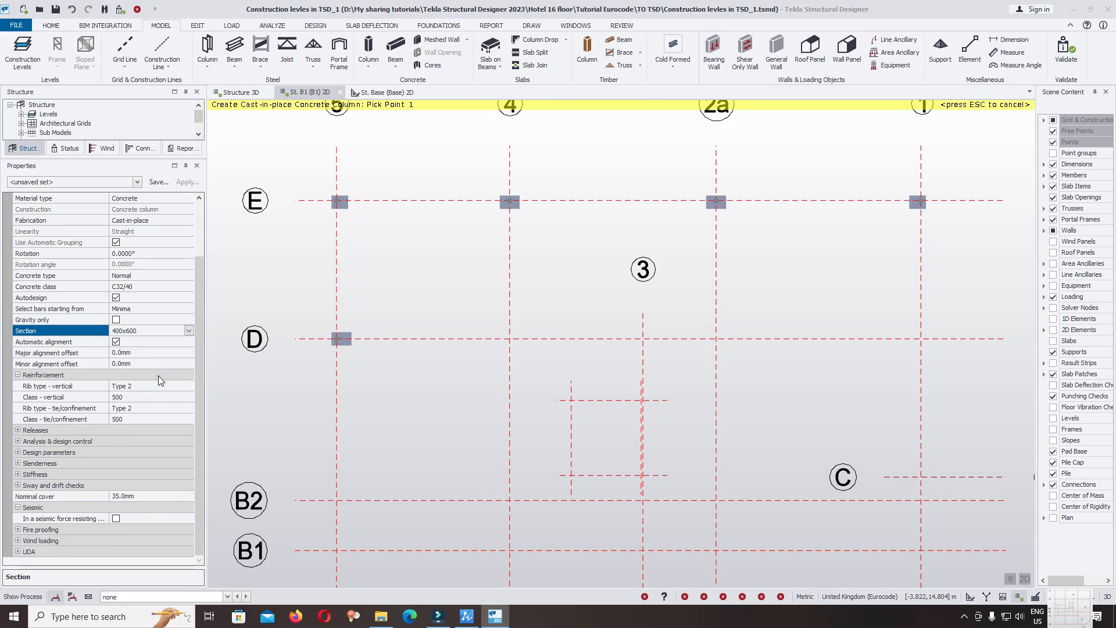
text(600)
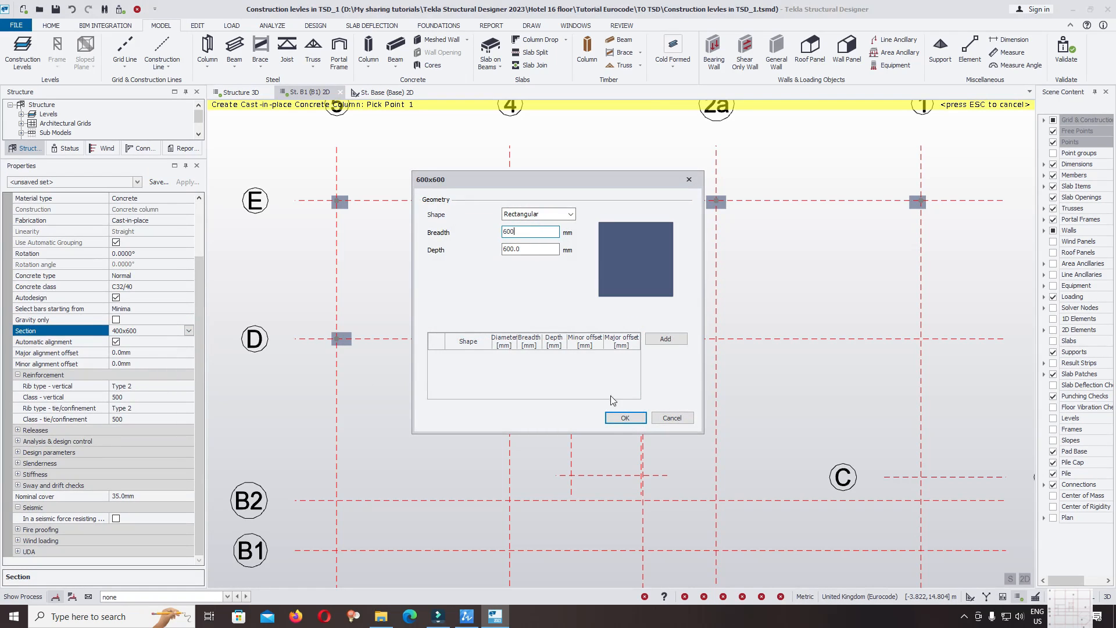
click(613, 419)
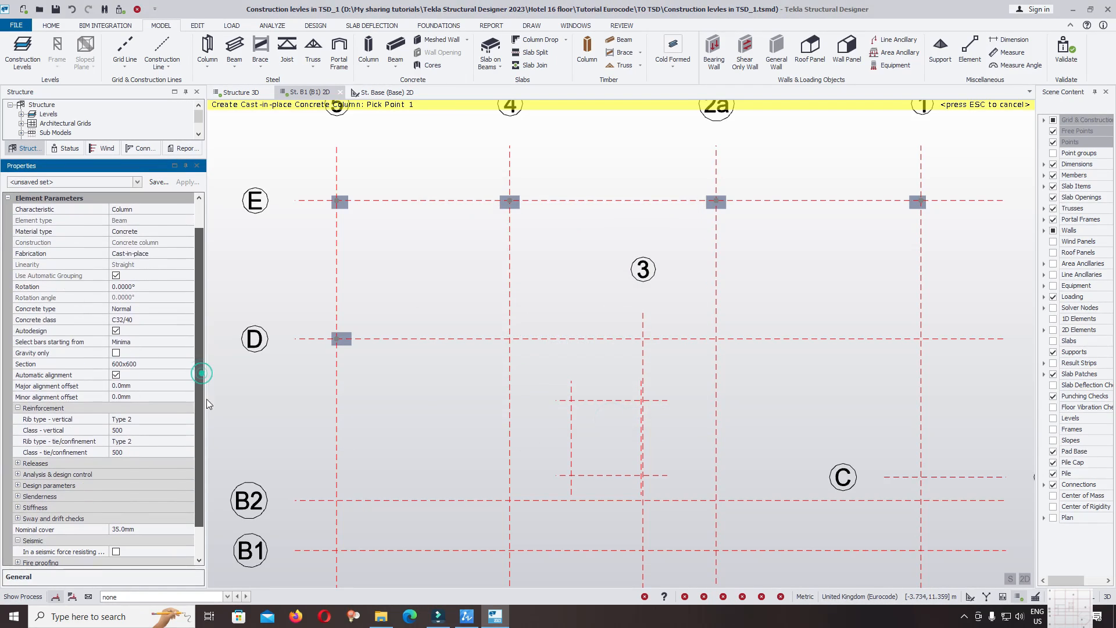
Set the new column's concrete class to C40/50.
click(171, 321)
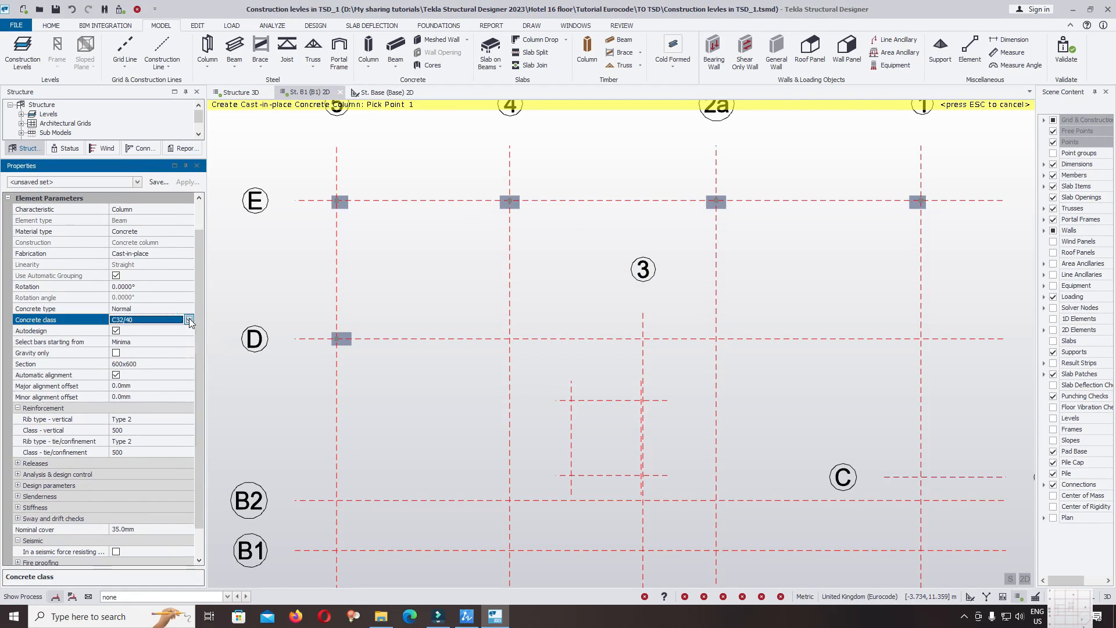
click(188, 319)
click(138, 343)
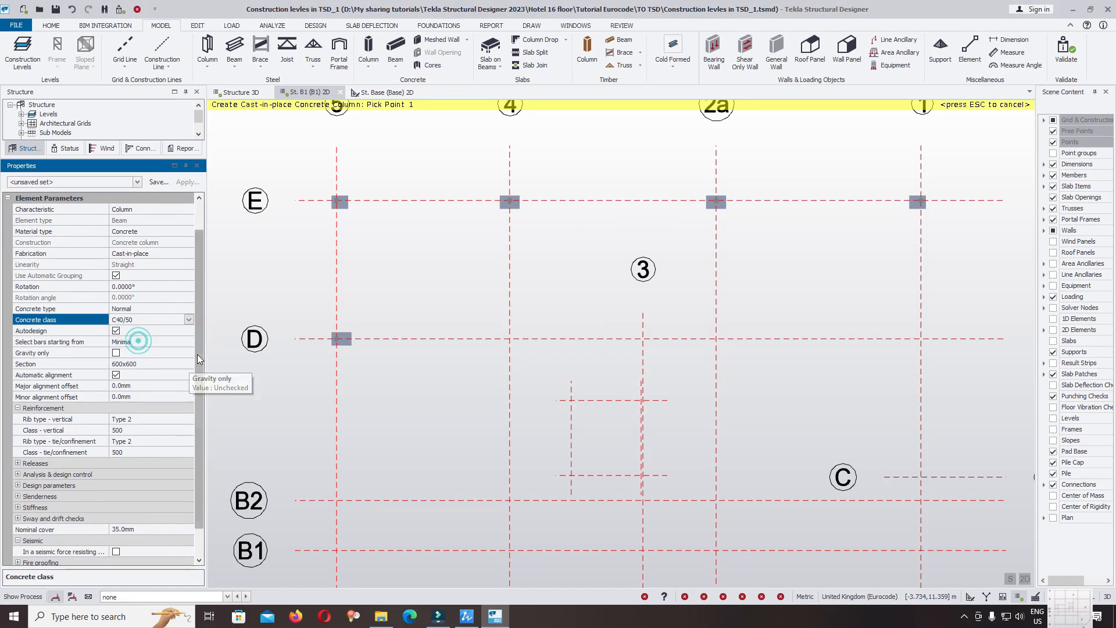
drag(203, 351, 196, 400)
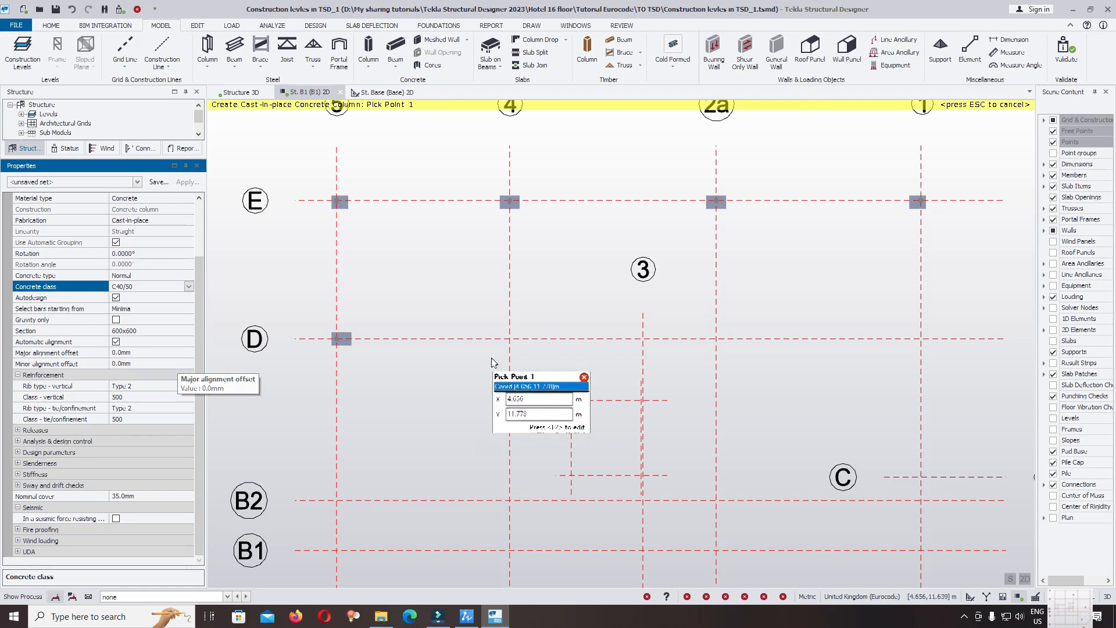
Try placing the 600x600 column at the intersection of grid lines D and 4.
click(509, 339)
scroll(553, 397, up, 6)
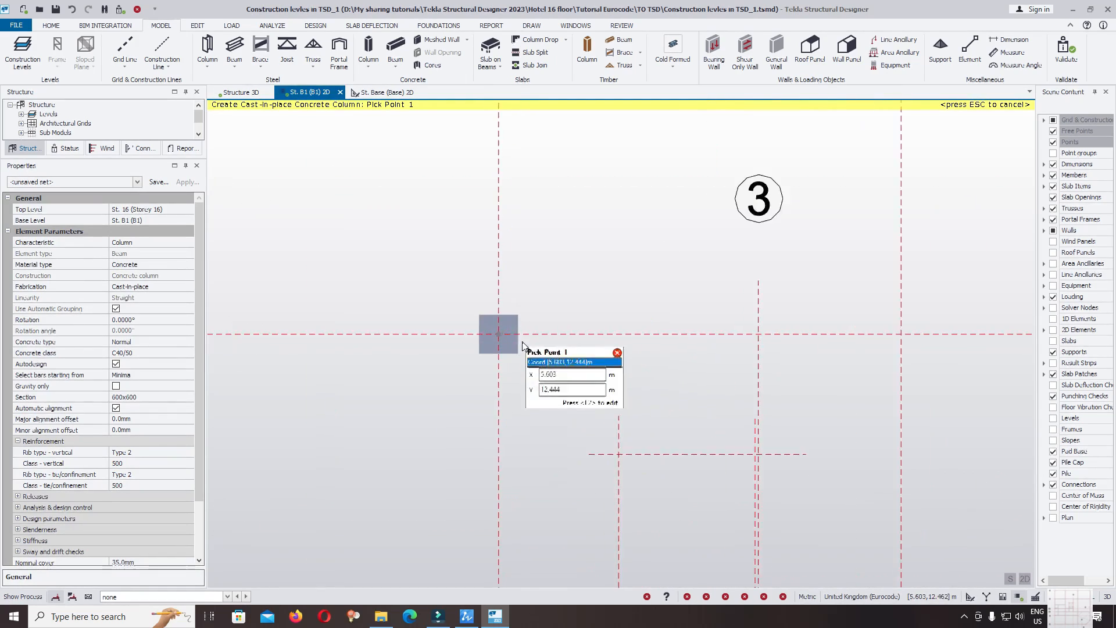
scroll(428, 361, down, 2)
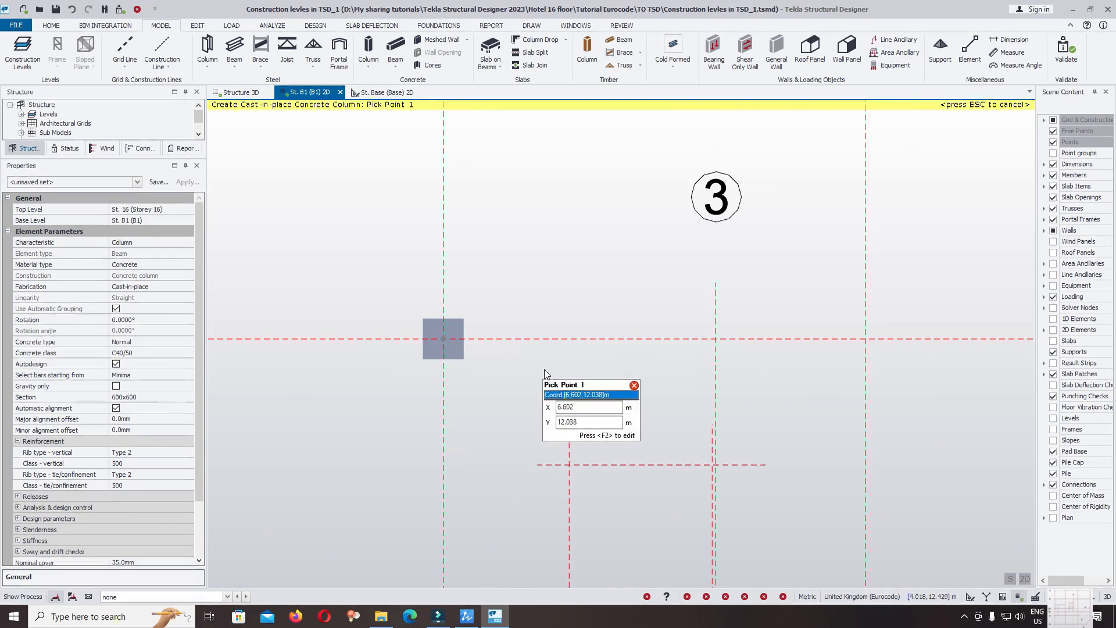
Set the nominal cover of the new concrete column to 30 mm.
drag(200, 411, 184, 496)
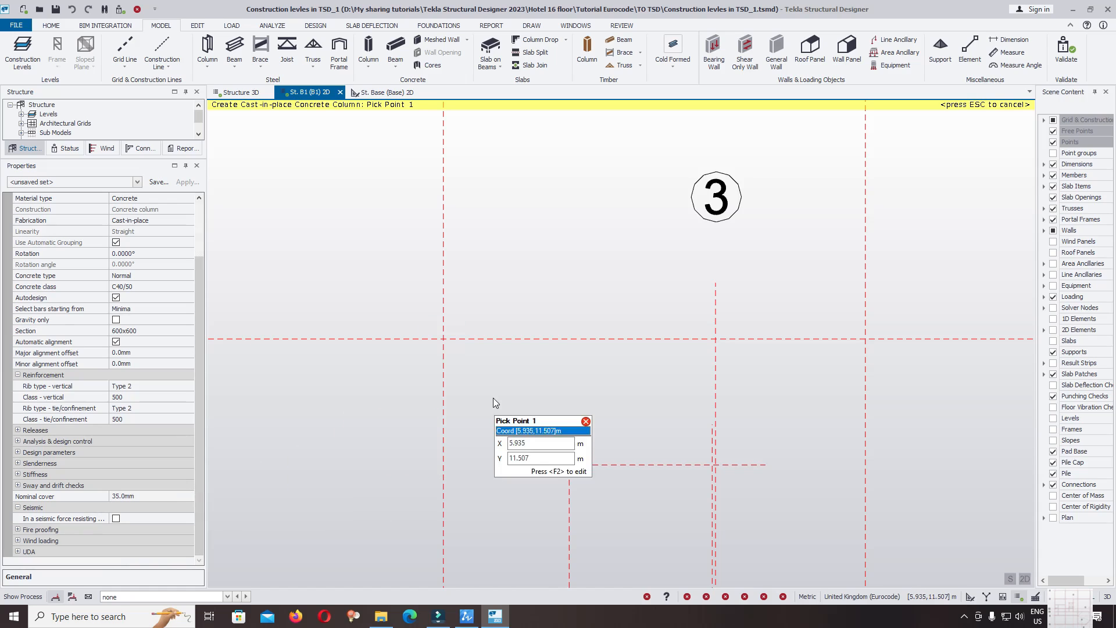
click(139, 495)
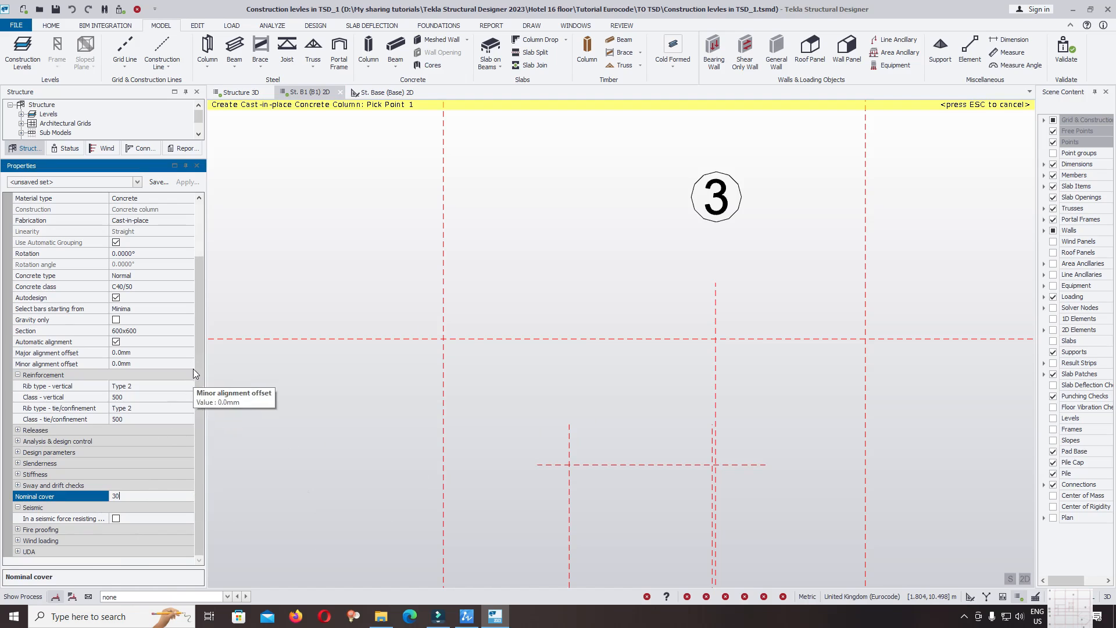
click(18, 299)
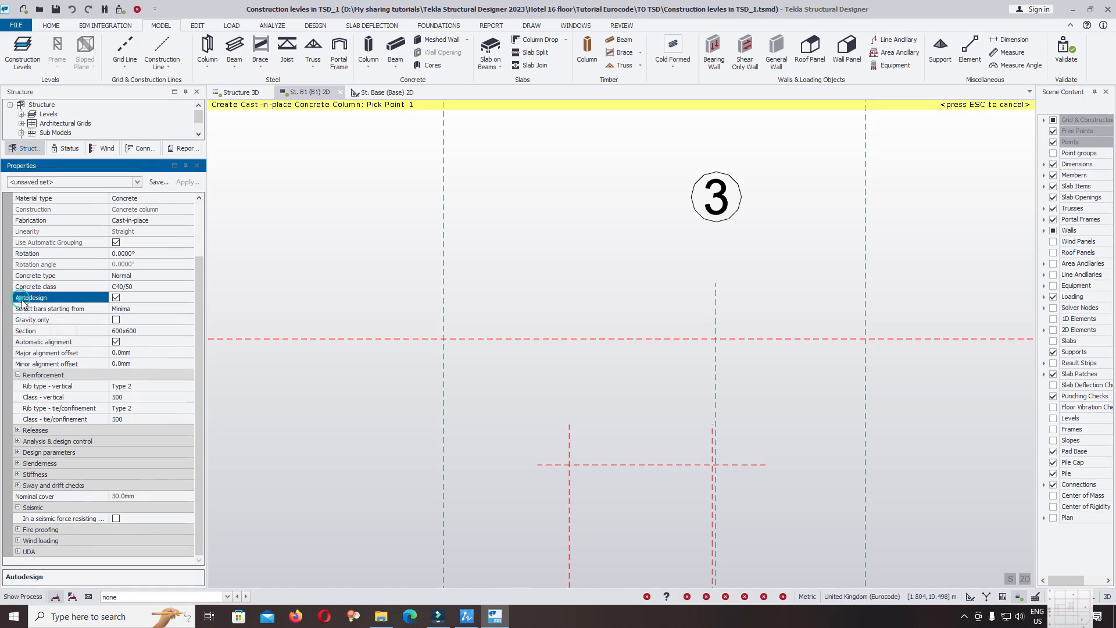
Place 600x600 concrete columns on grid line D at its intersections with grid lines 4 and 2a.
click(449, 363)
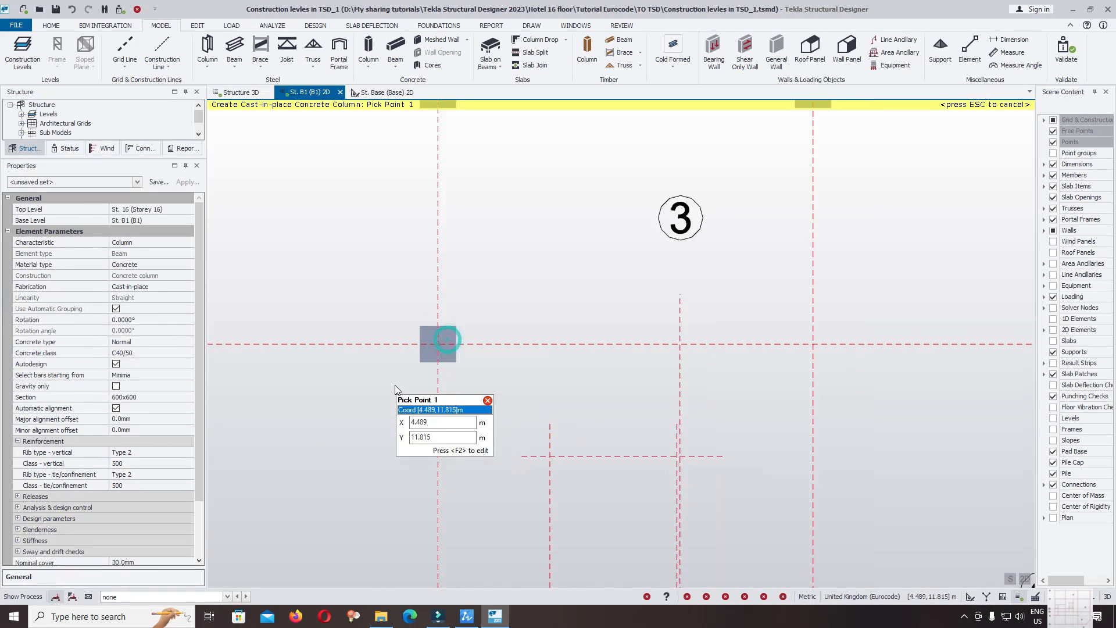
scroll(447, 379, down, 2)
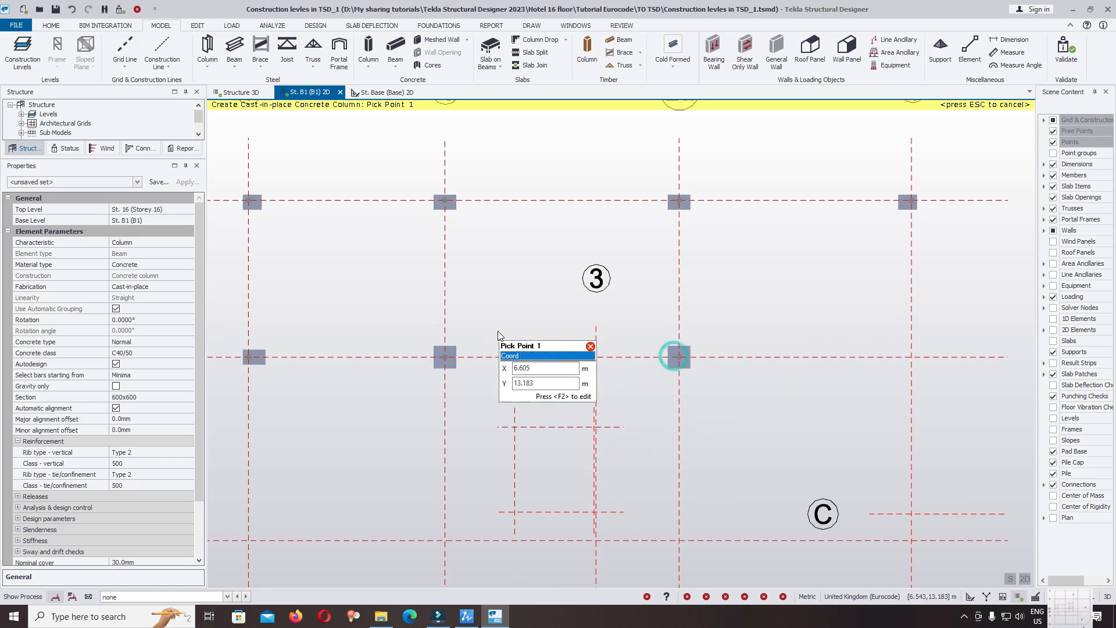
scroll(497, 274, down, 2)
scroll(484, 358, up, 1)
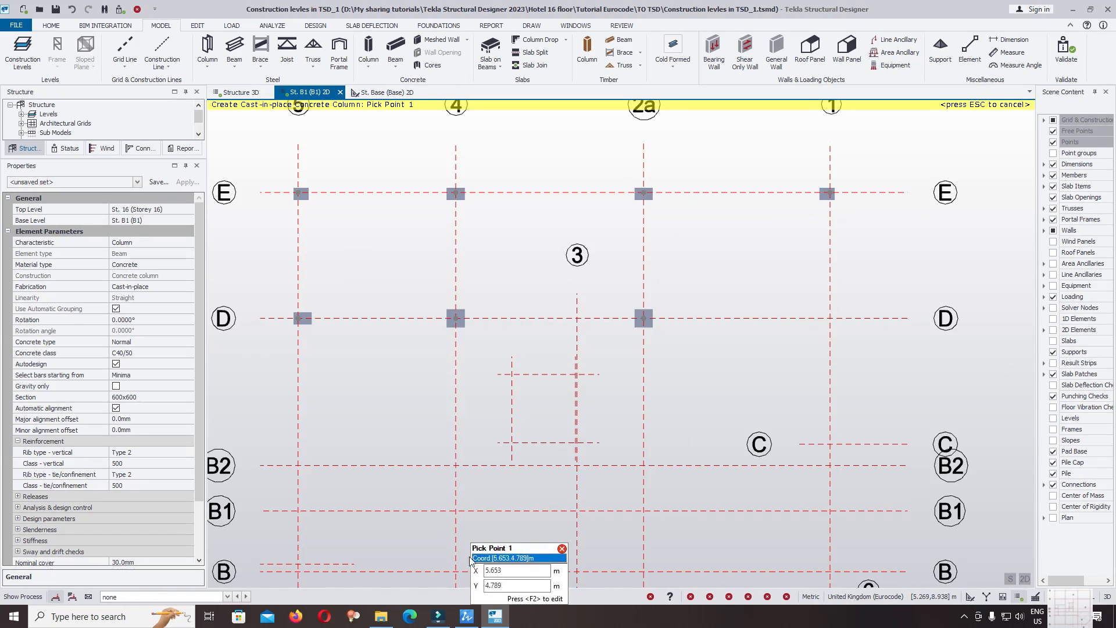
Switch to ZWCAD and examine the column marks, sizes and offsets on the grid lines around and below the lift core.
mouse_move(468, 624)
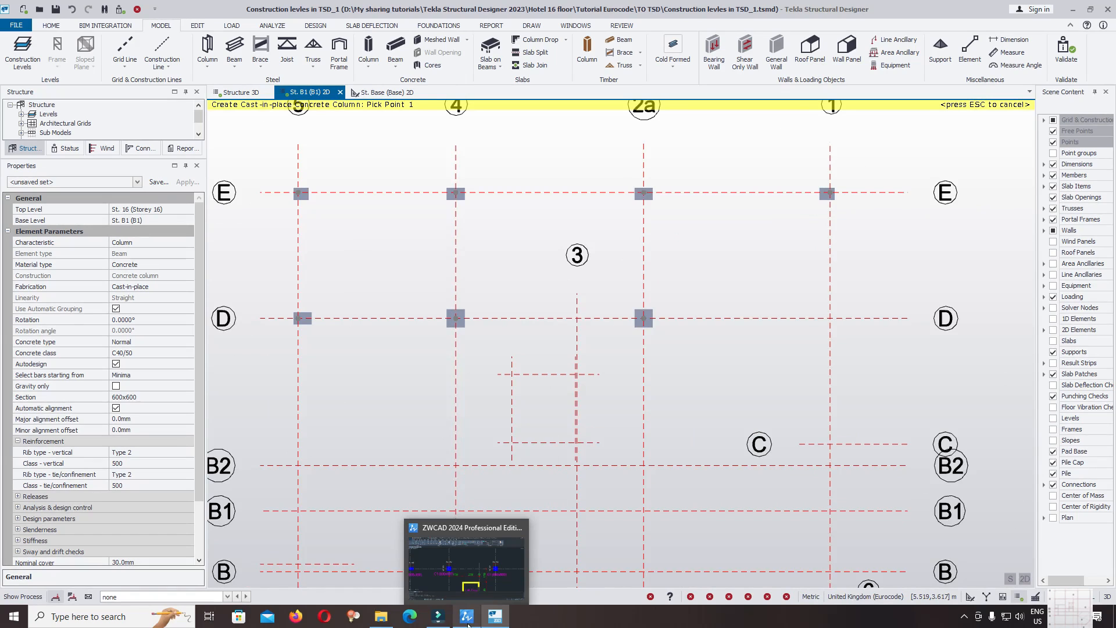
click(468, 618)
scroll(607, 334, down, 5)
scroll(608, 334, up, 6)
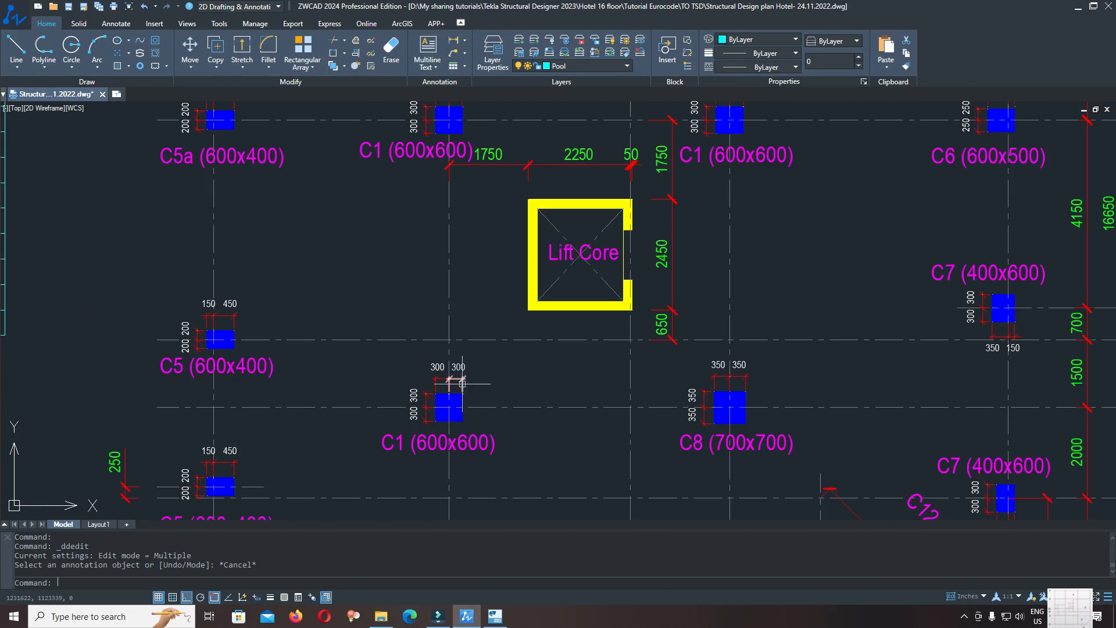
scroll(451, 455, down, 2)
middle_drag(637, 443, 614, 374)
scroll(592, 351, up, 2)
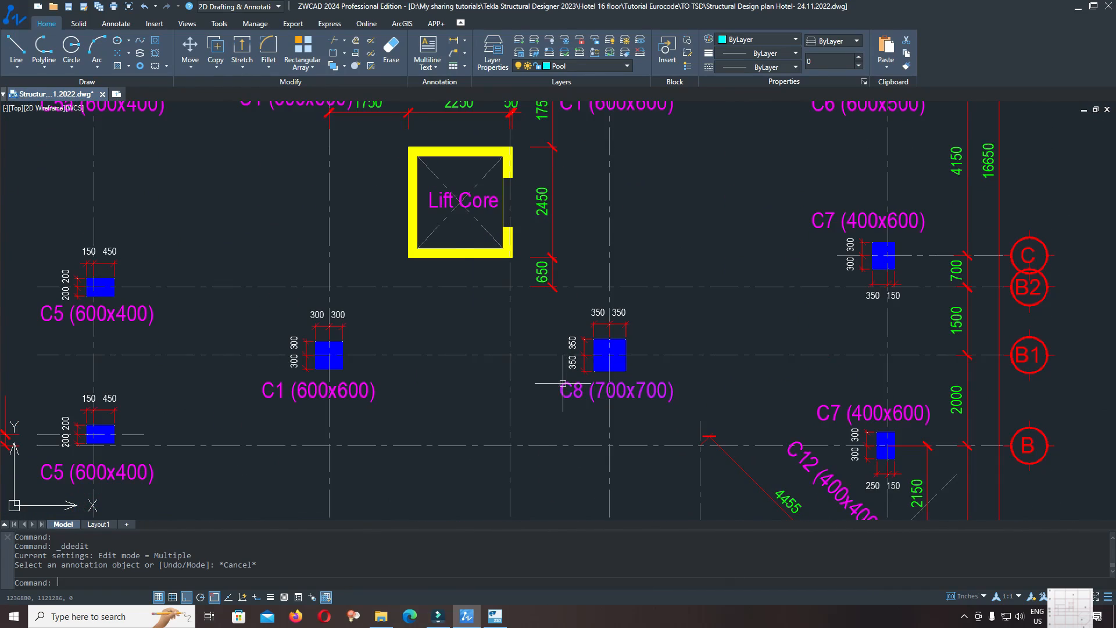
scroll(563, 383, down, 2)
middle_drag(512, 424, 432, 454)
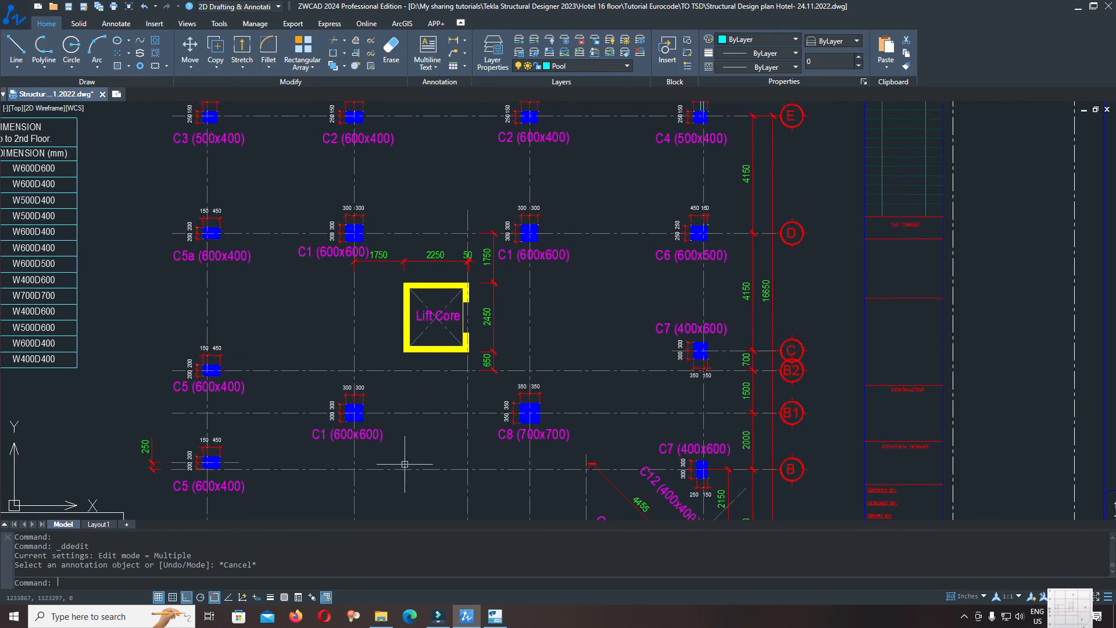
middle_drag(728, 434, 750, 256)
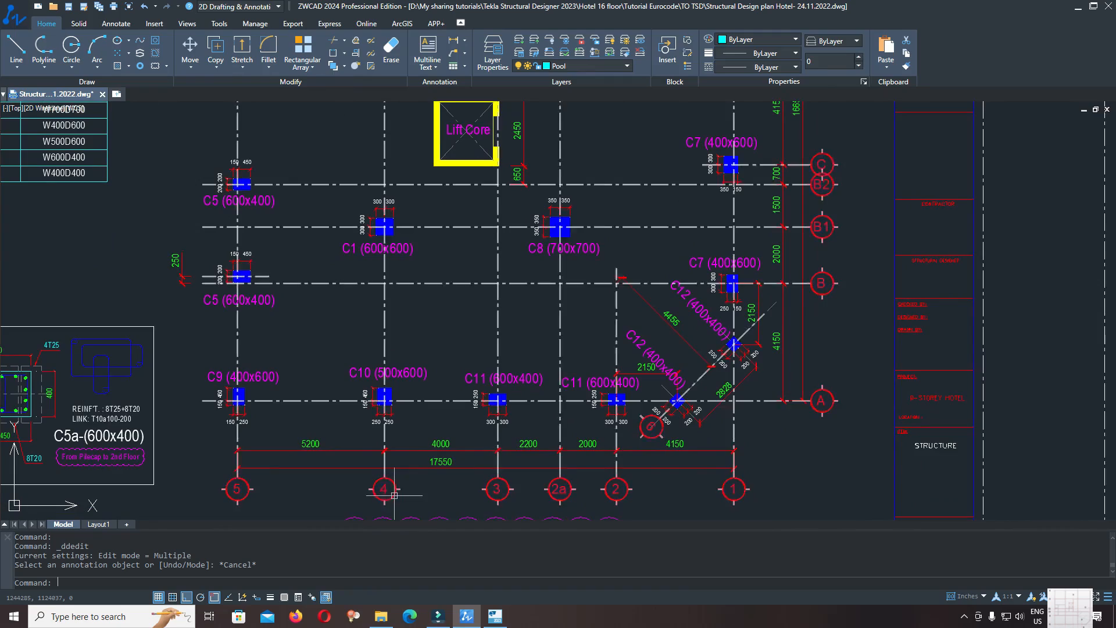
middle_drag(404, 253, 391, 368)
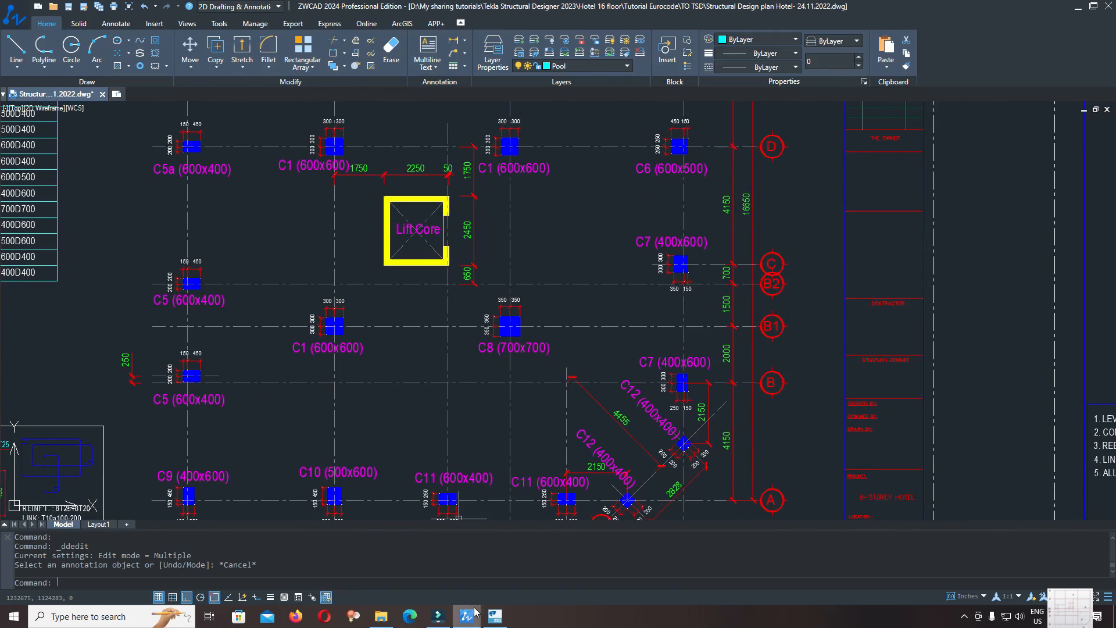
Return to Tekla Structural Designer and place 600x600 columns on grid line B1 at grid lines 4 and 2a.
click(495, 616)
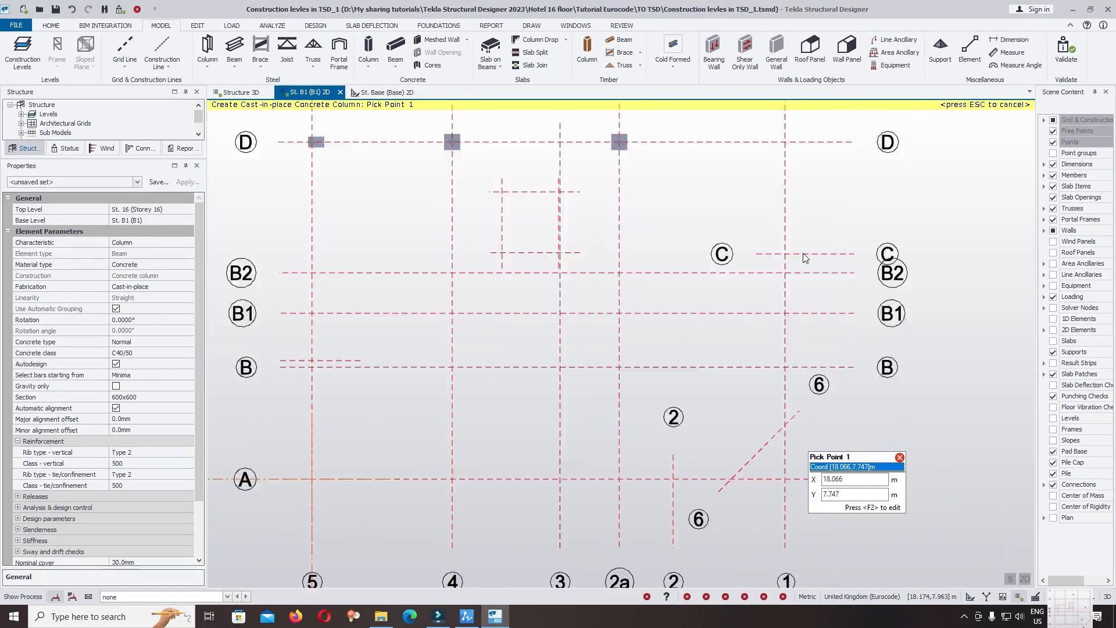
middle_drag(798, 269, 743, 275)
middle_drag(471, 288, 534, 369)
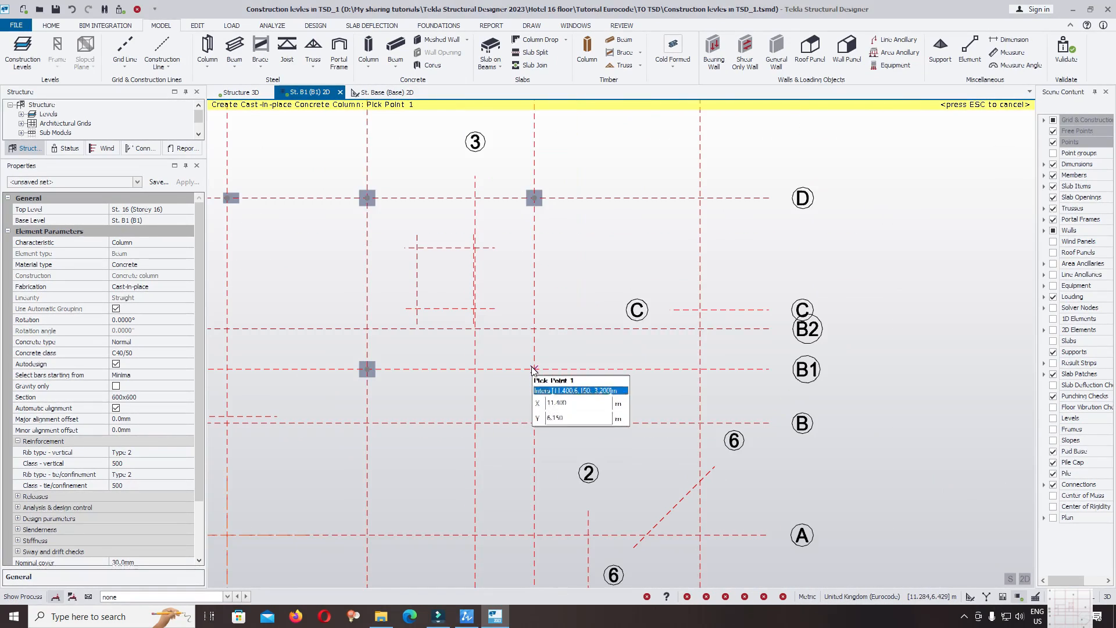
click(534, 369)
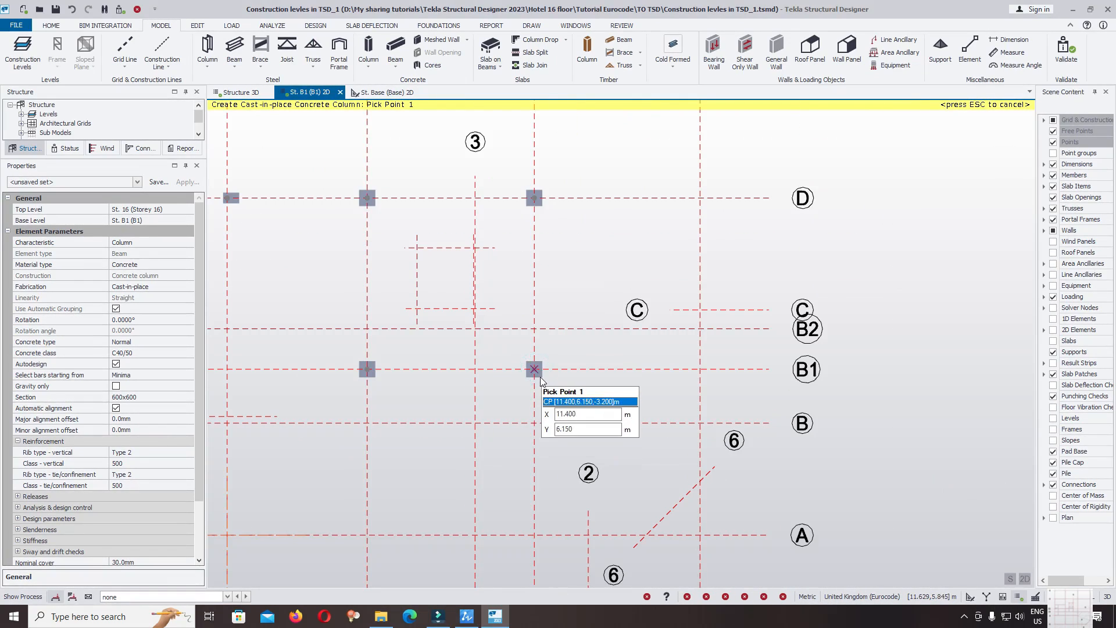
Change the section of the column at grid intersection B1/2a to 700 mm breadth and 700 mm depth, and deselect it.
scroll(534, 371, up, 2)
key(Escape)
click(535, 373)
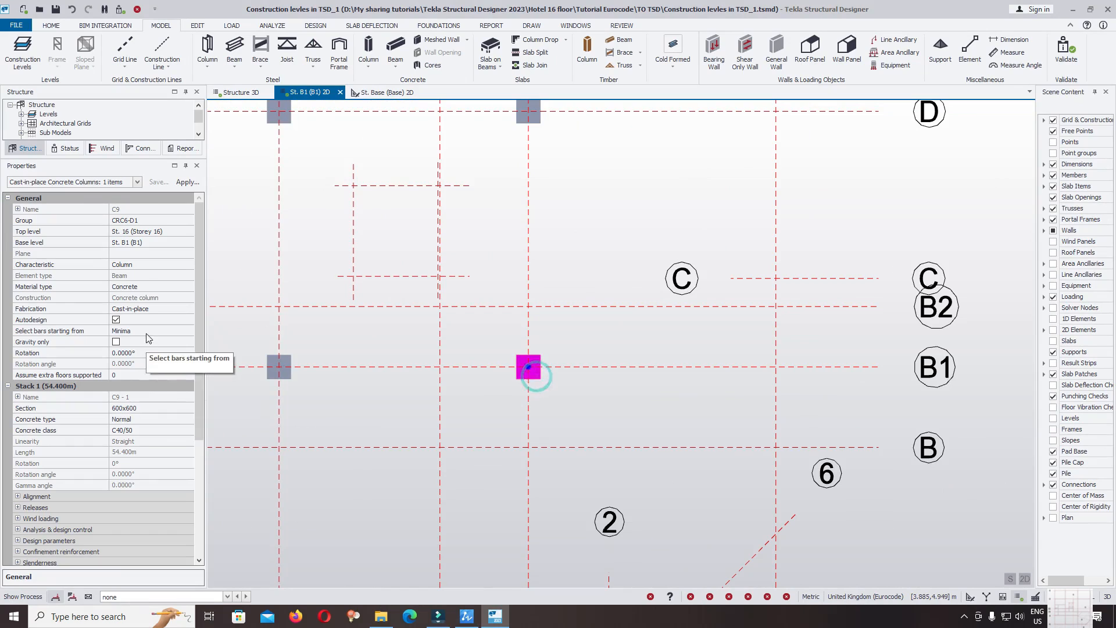
click(182, 408)
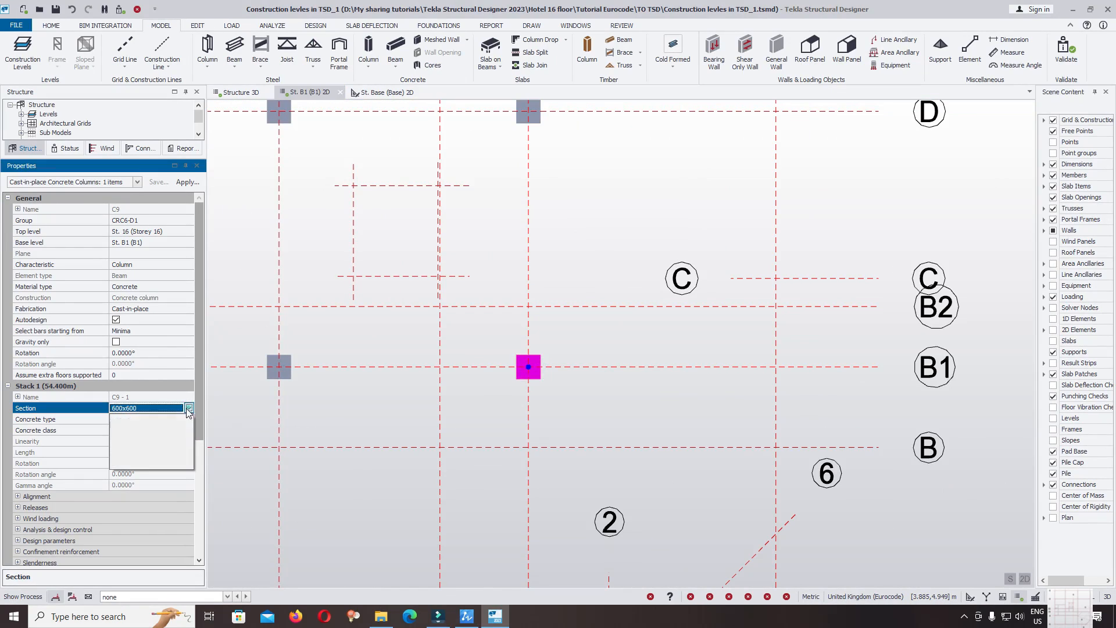
click(188, 409)
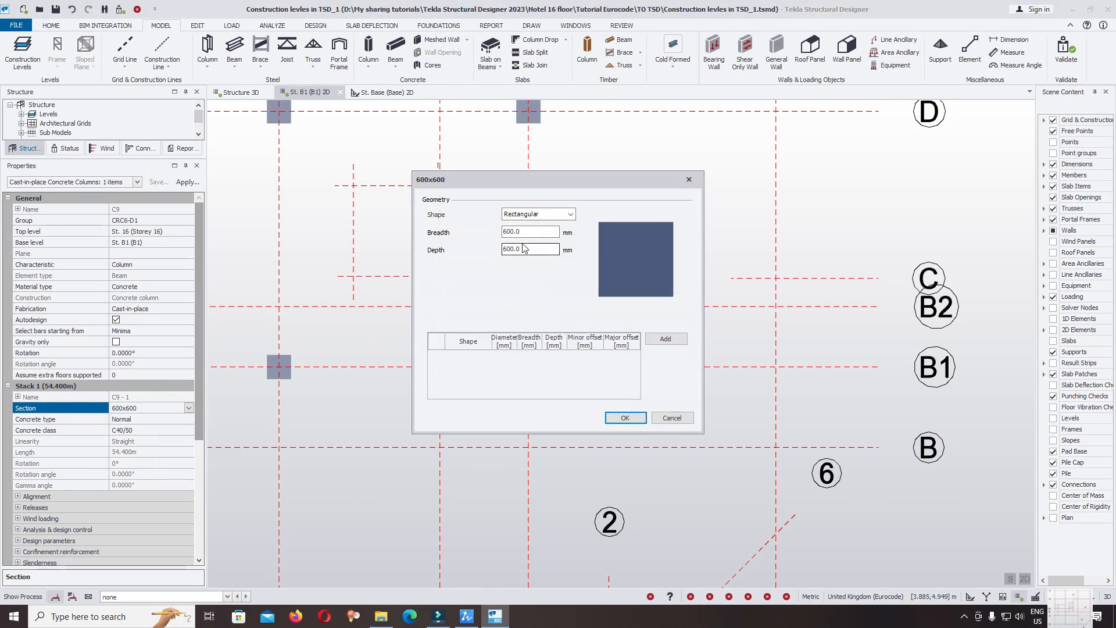
text(700)
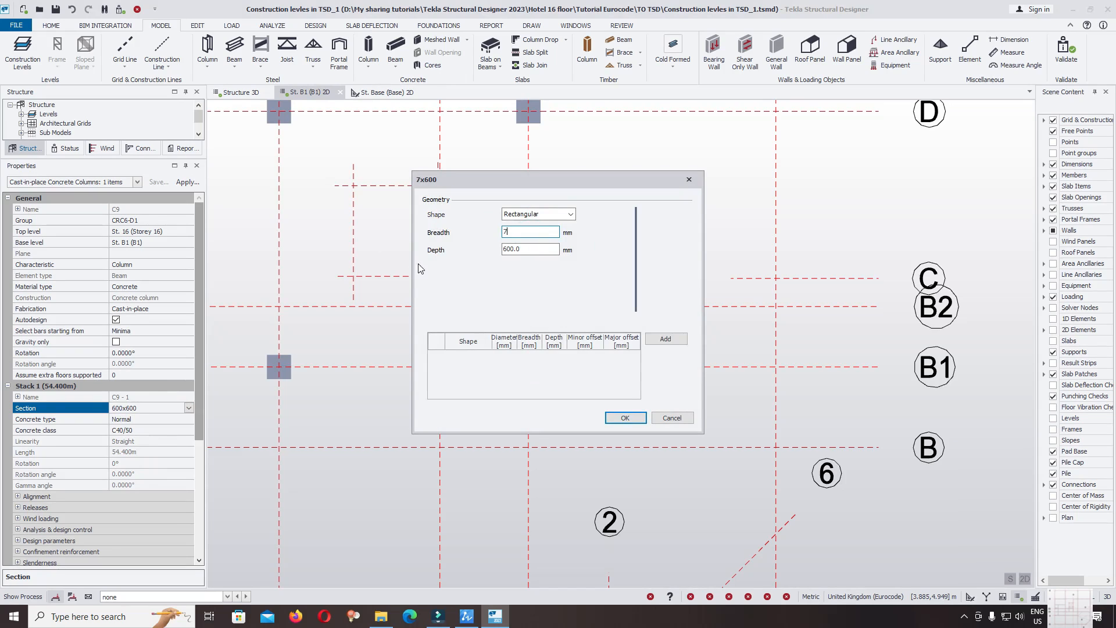
text(700)
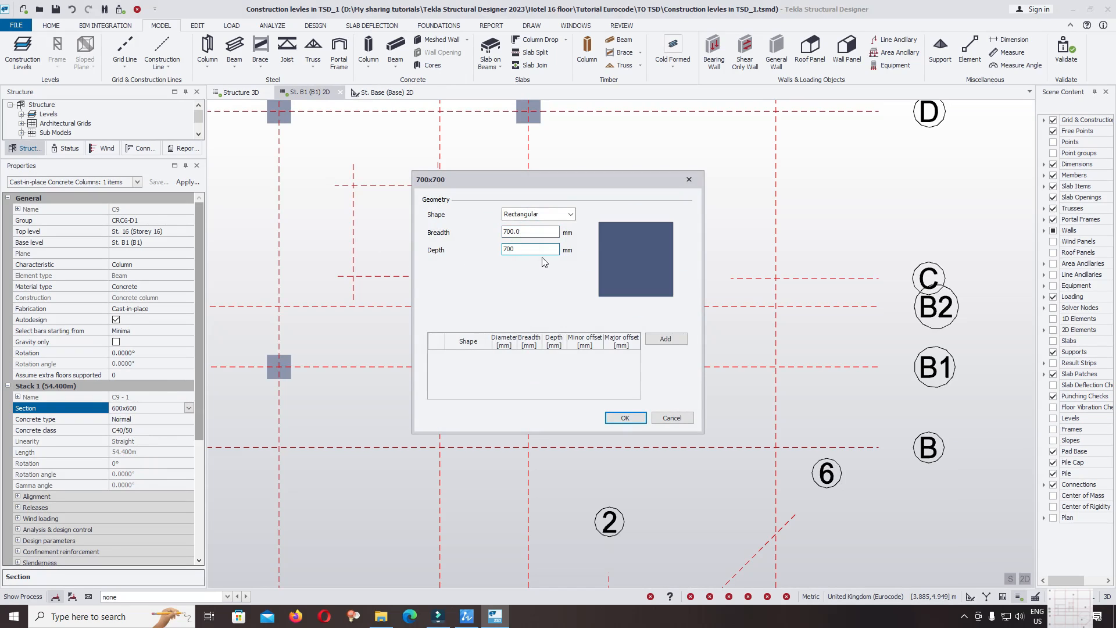
click(620, 423)
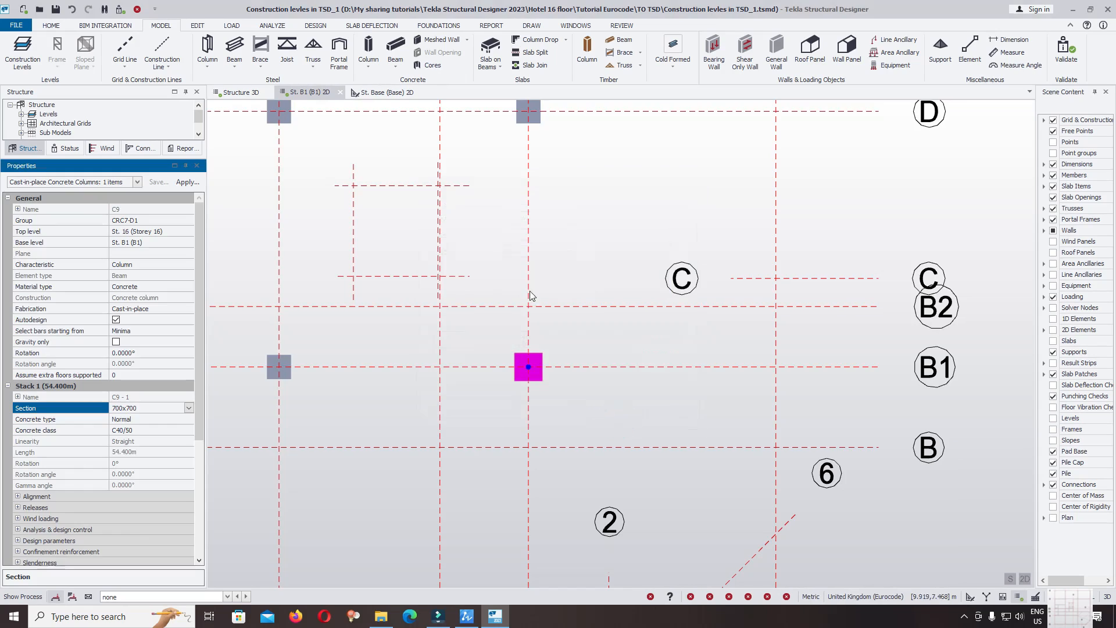
scroll(575, 314, down, 2)
click(580, 332)
scroll(583, 335, down, 2)
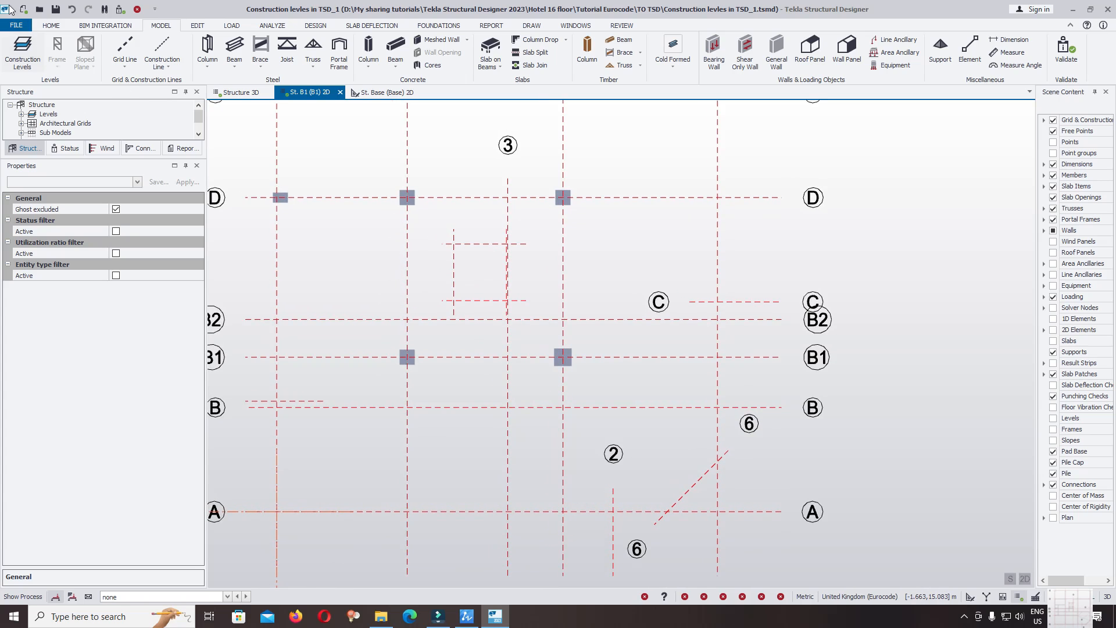
Place a 700x700 cast-in-place concrete column at grid intersection D/1, aligned to the left side of grid line 1.
click(16, 25)
click(16, 25)
middle_drag(552, 265, 596, 363)
mouse_move(626, 304)
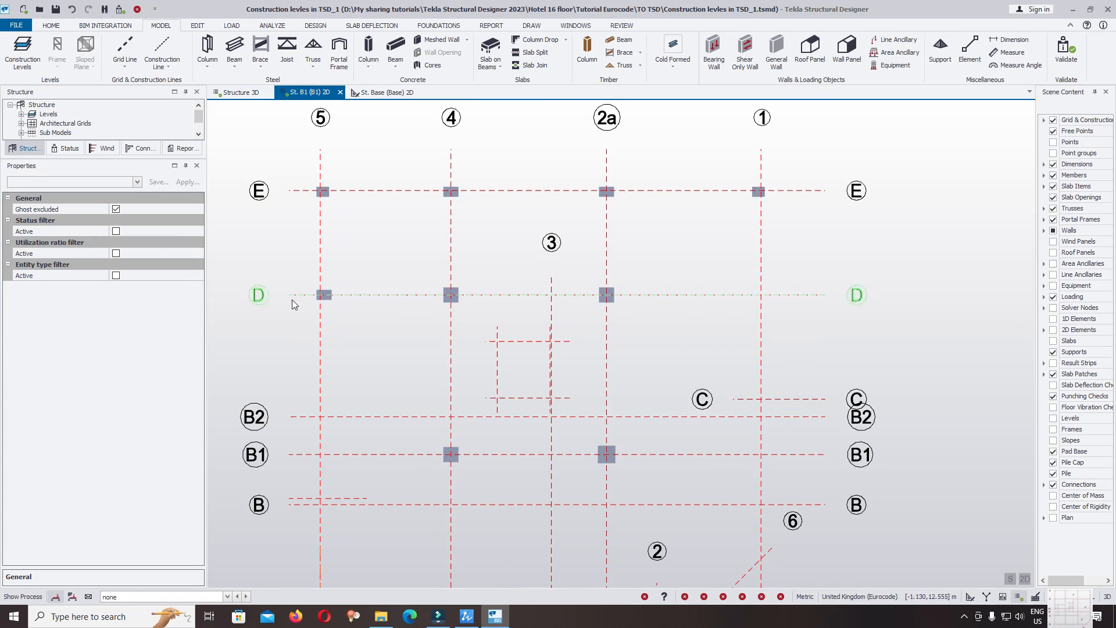
middle_drag(316, 347, 293, 336)
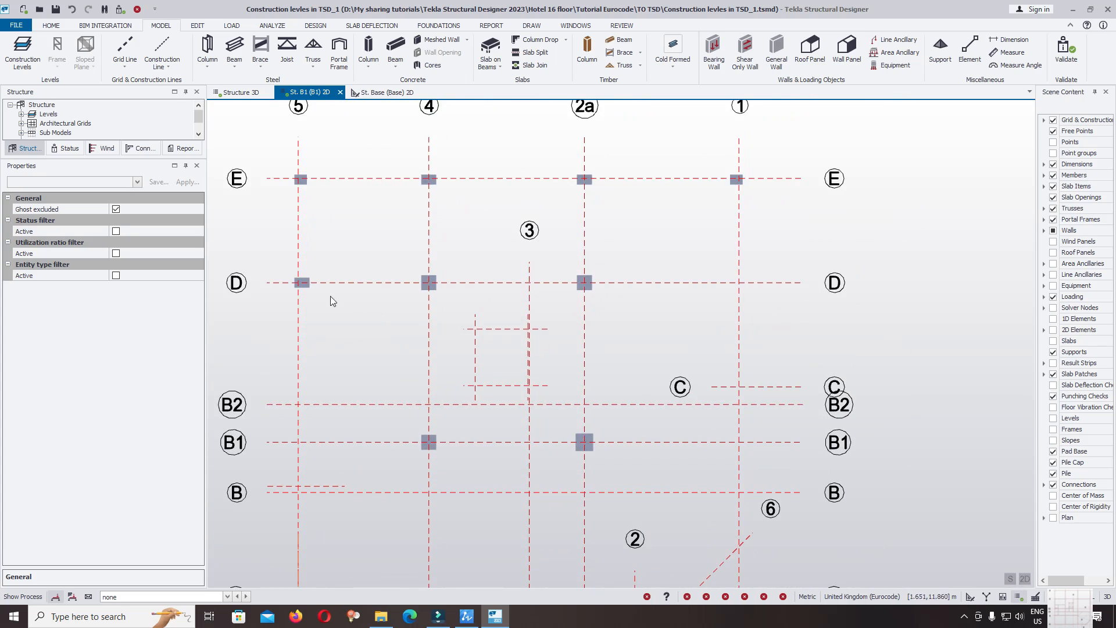
click(368, 49)
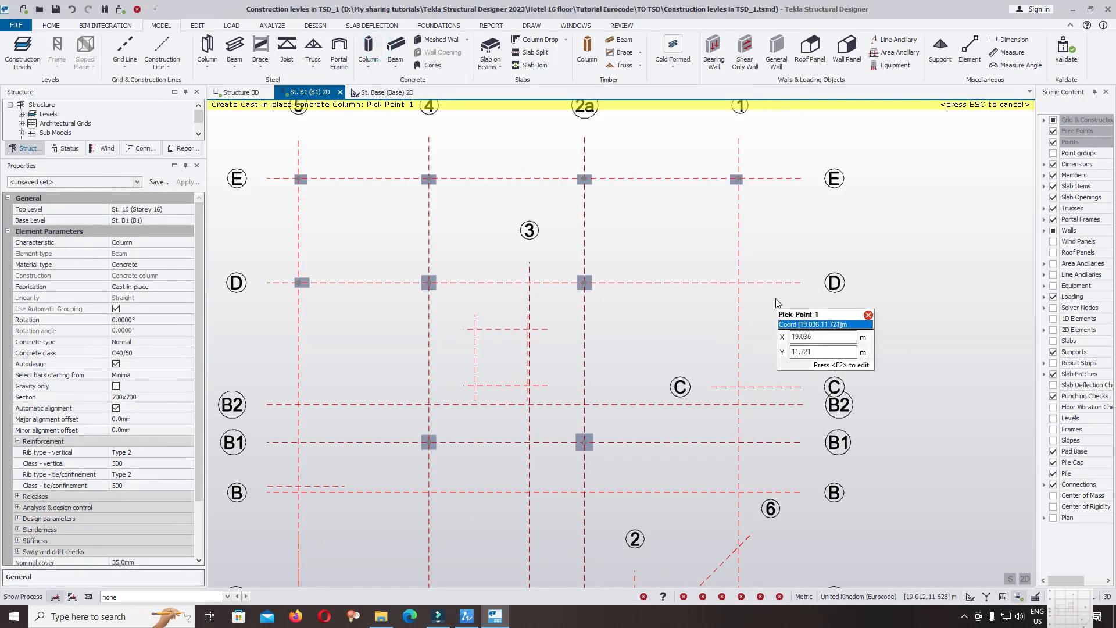
click(739, 283)
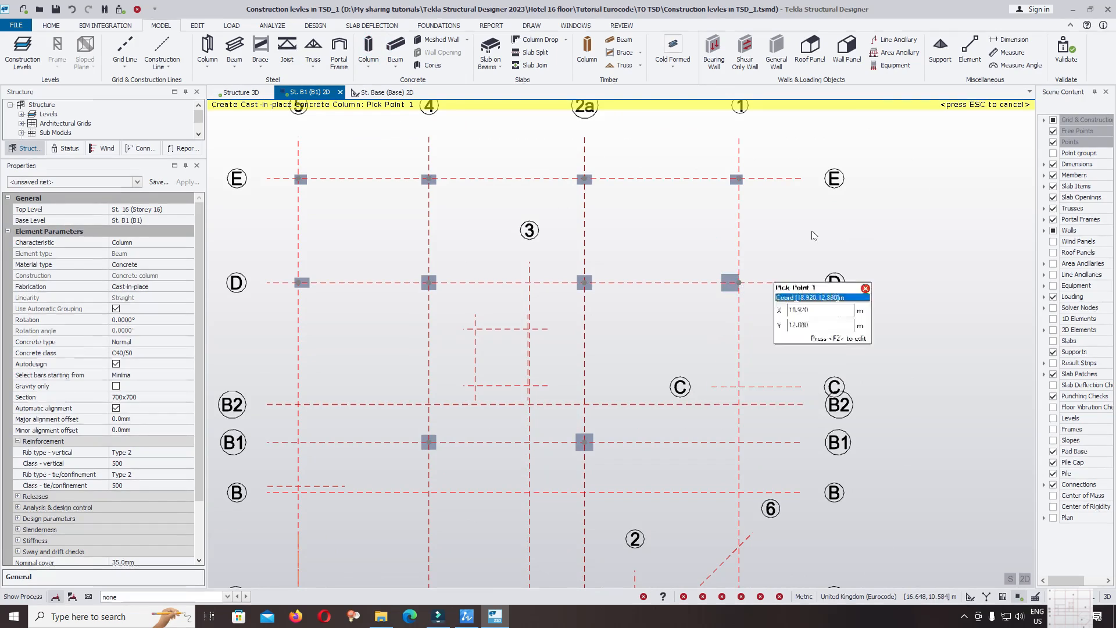
key(Escape)
Copy all properties from the column at grid intersection D/5 to the column at D/1.
scroll(893, 65, down, 10)
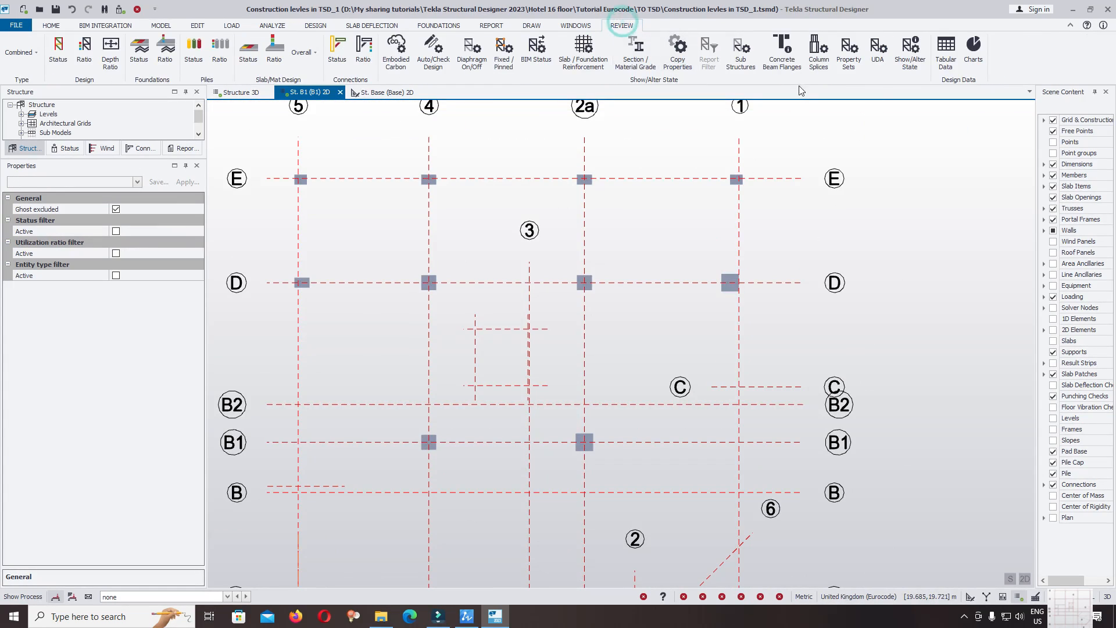
click(678, 52)
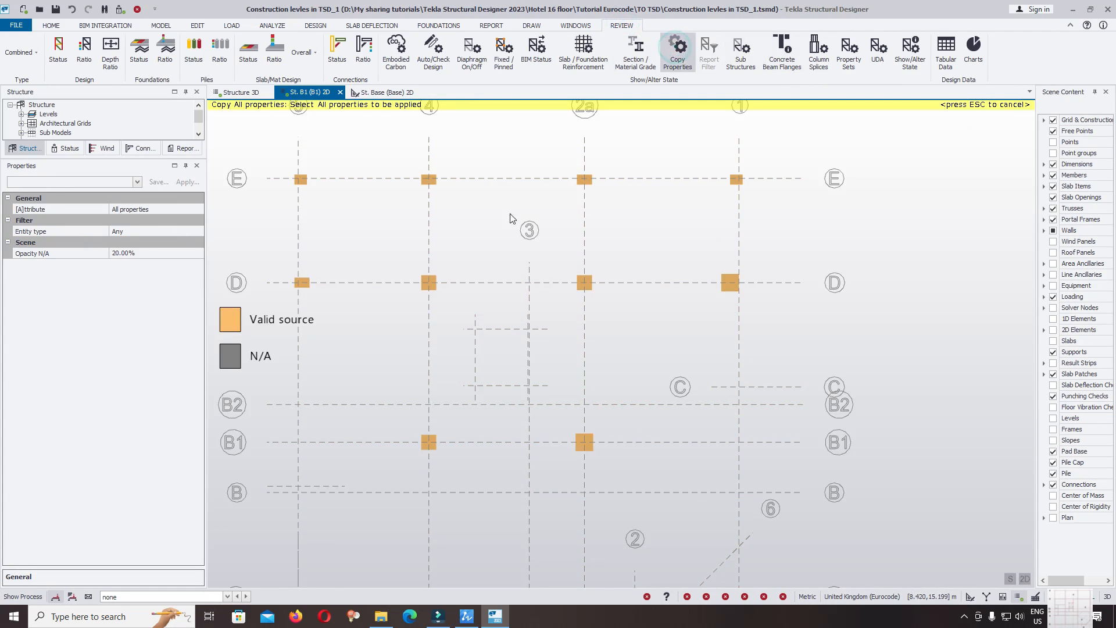
click(303, 284)
click(730, 290)
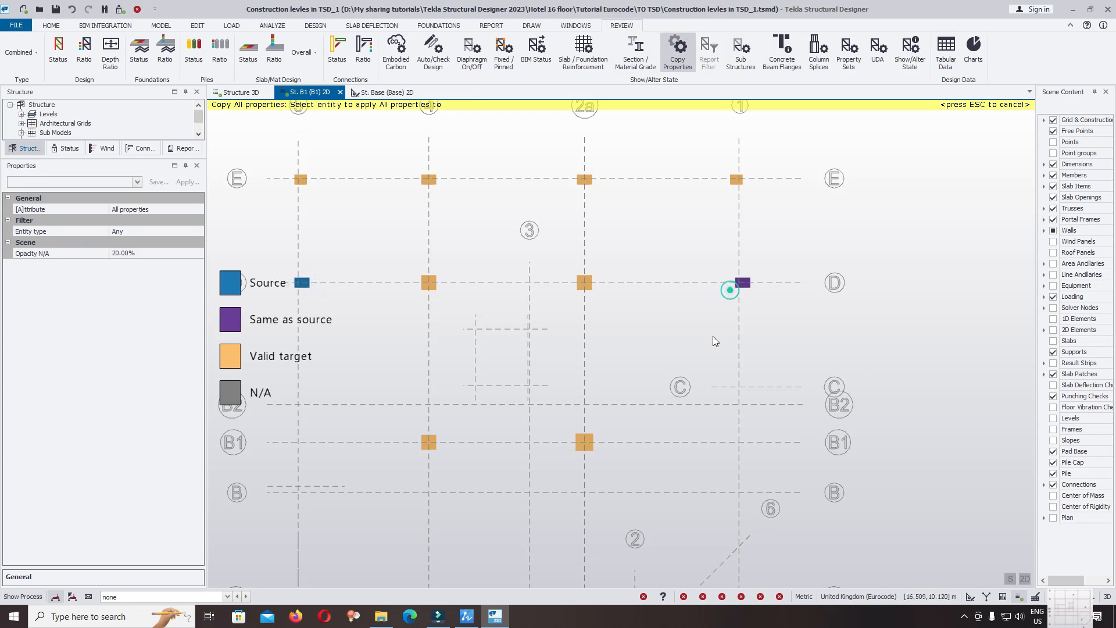
key(Escape)
Set the alignment of the column at grid intersection D/1 to major snap level Bottom with a major offset of -150 mm.
scroll(751, 291, up, 1)
click(743, 284)
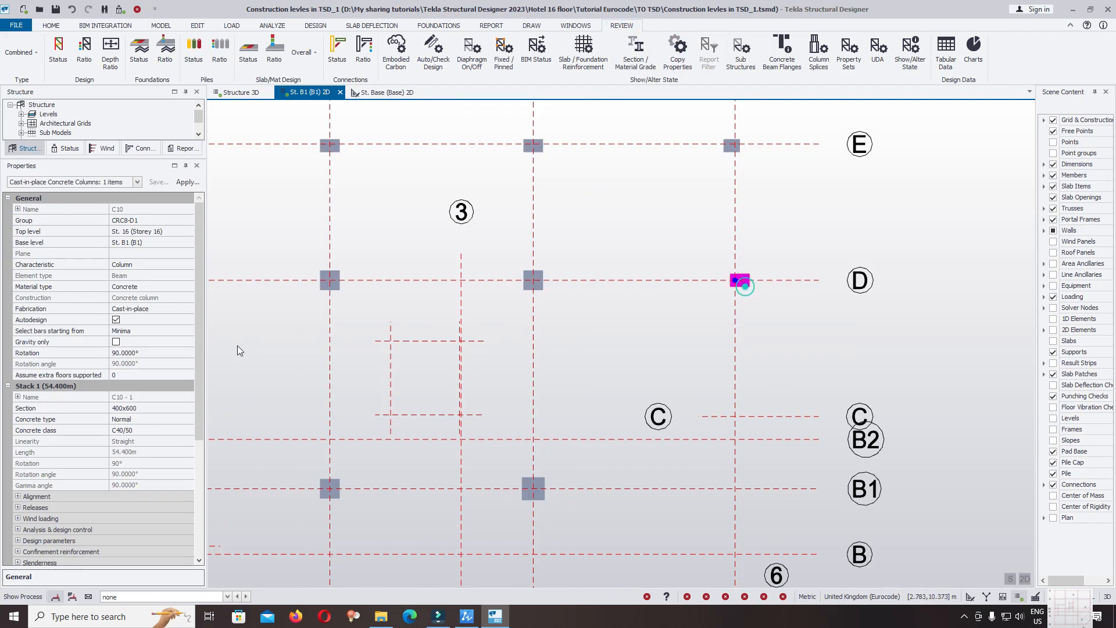
drag(201, 368, 196, 494)
click(17, 330)
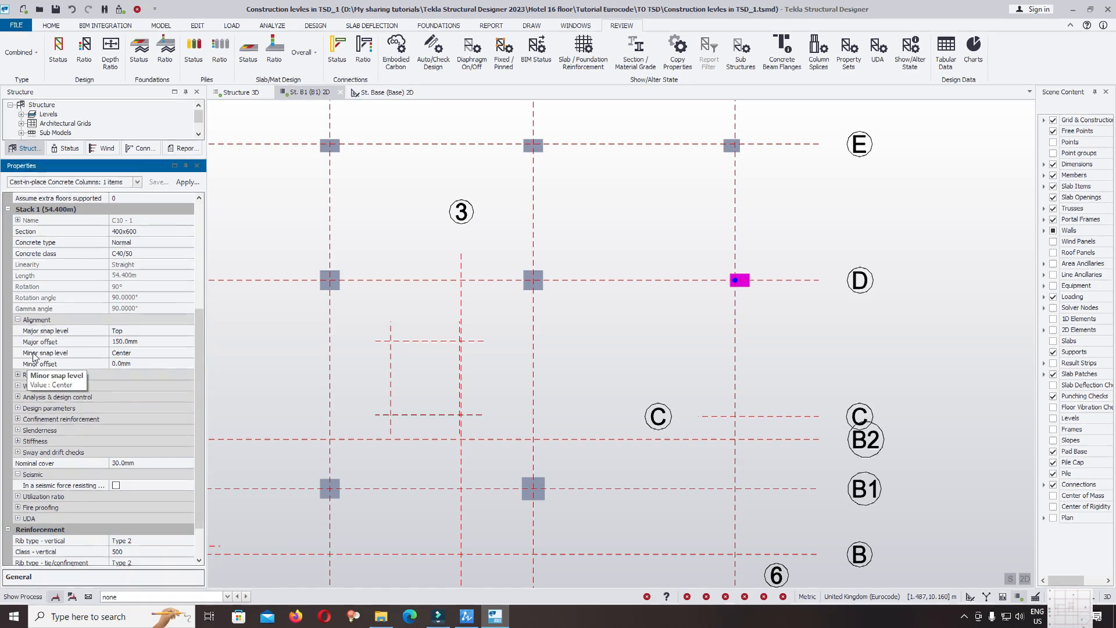
click(157, 331)
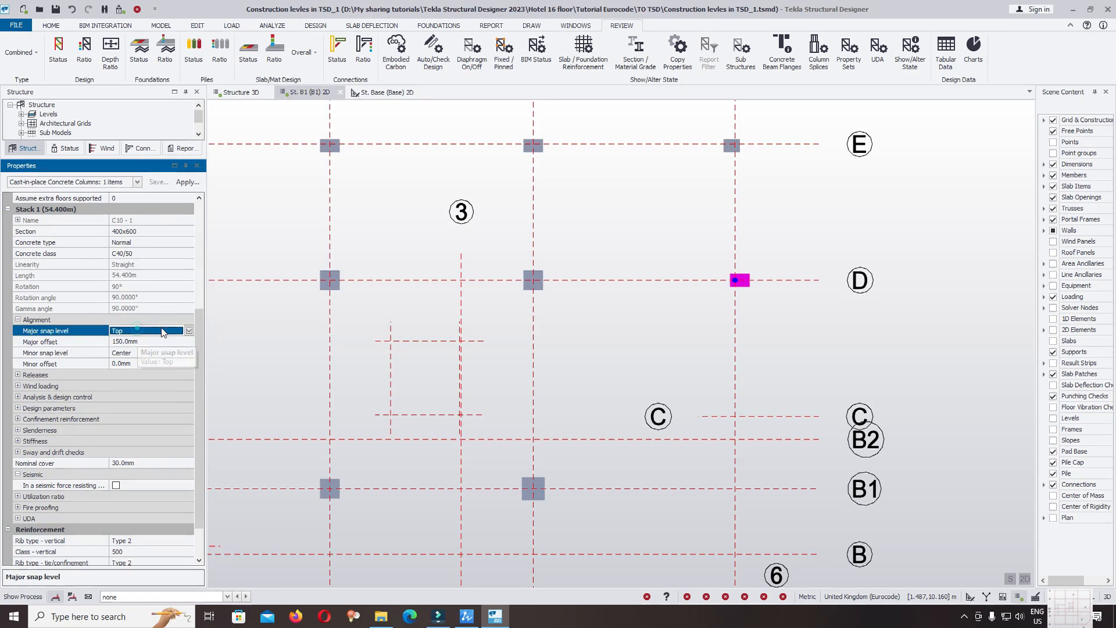
click(189, 331)
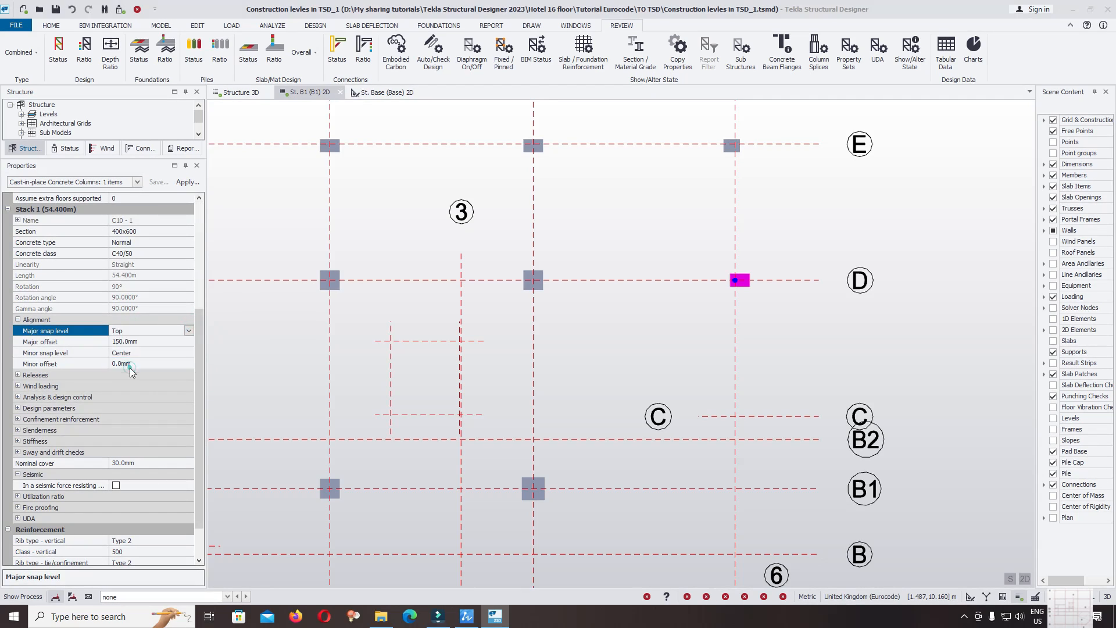
click(152, 340)
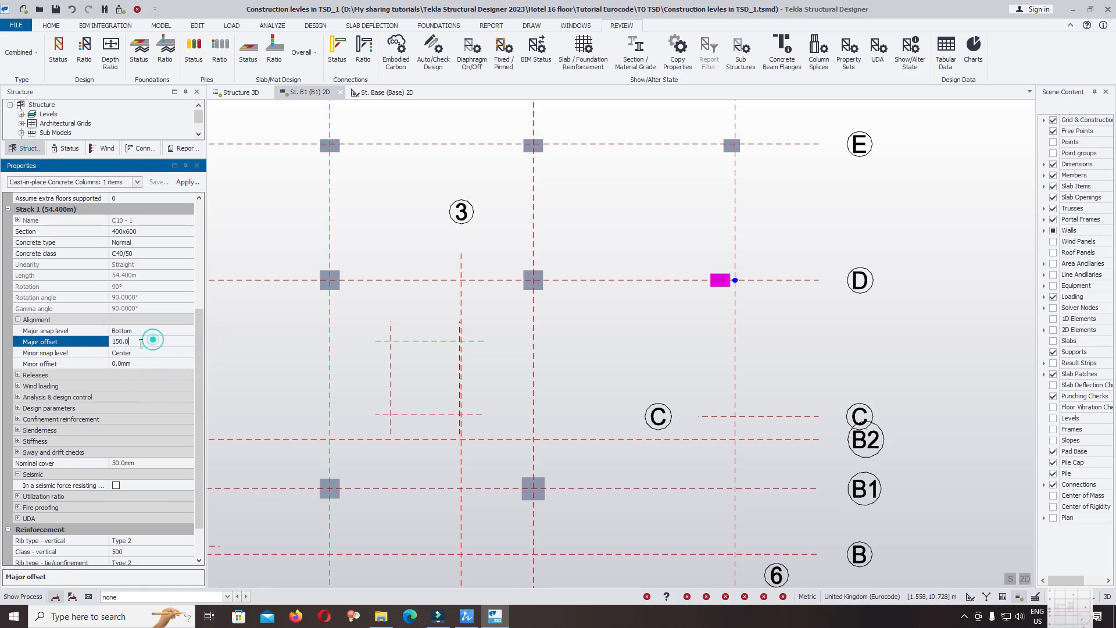
text(-)
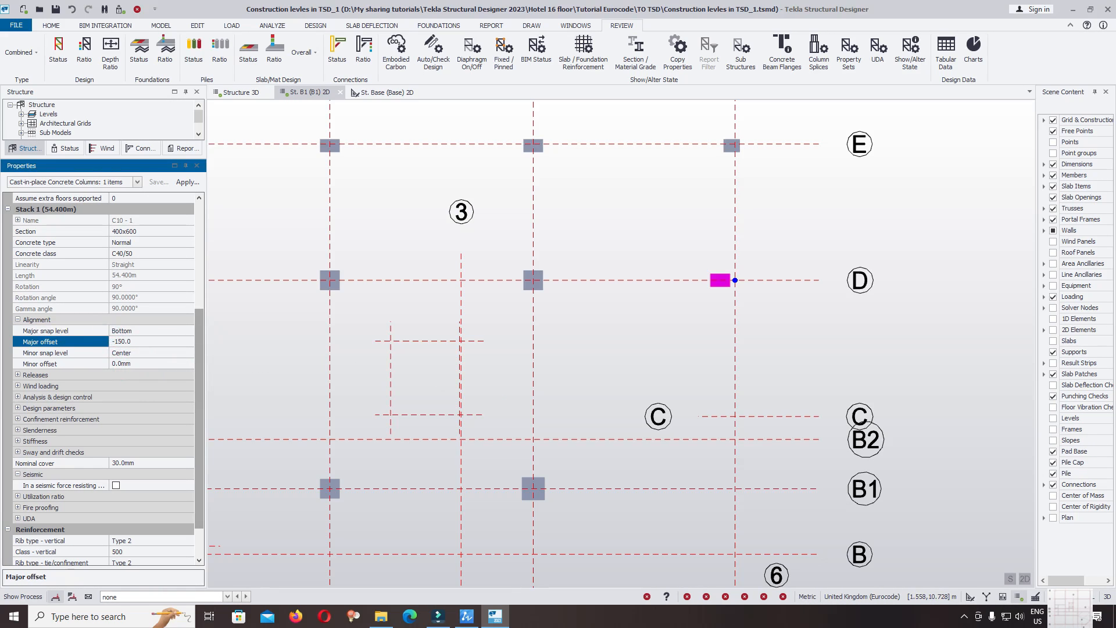
click(639, 337)
Review the columns placed on the grid, and switch to ZWCAD to examine the C5 column's size and offsets at grid line B2.
scroll(730, 282, down, 2)
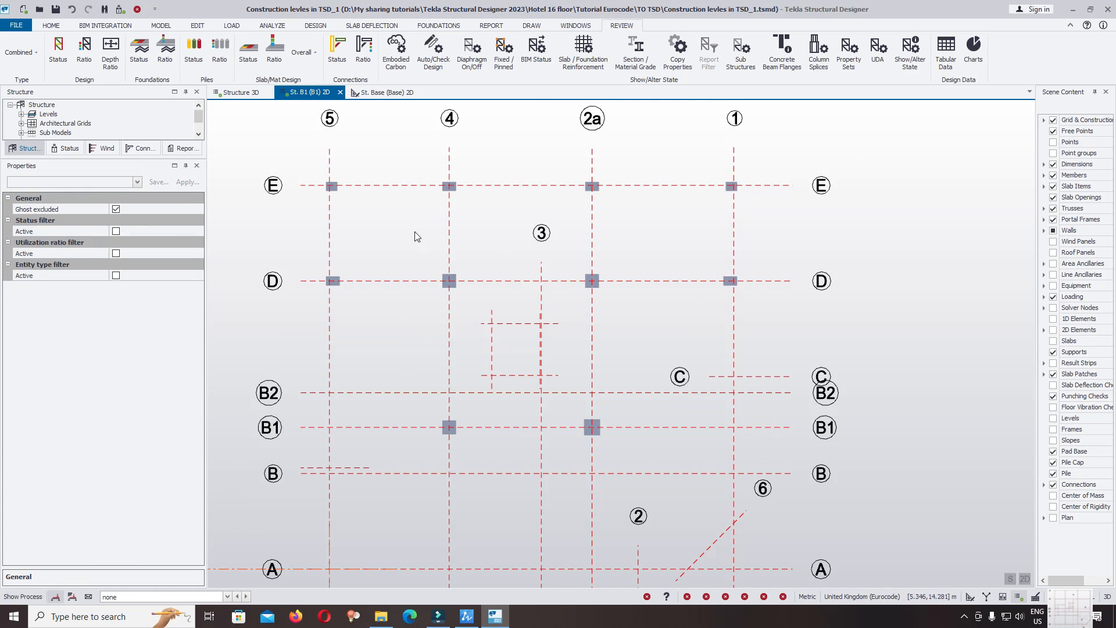
mouse_move(335, 192)
scroll(609, 380, down, 2)
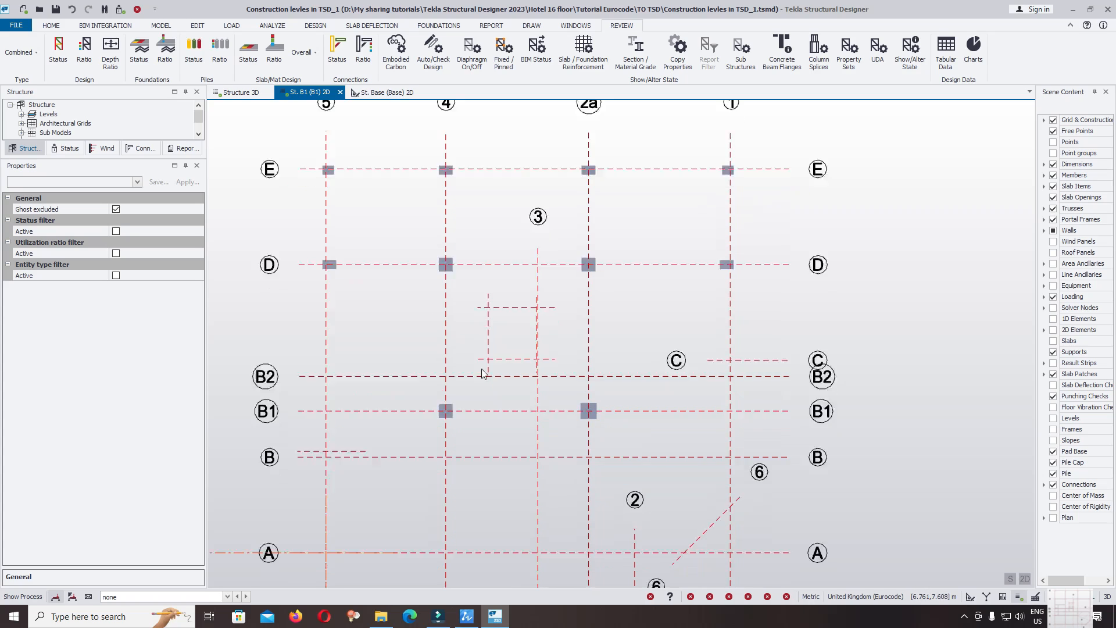
mouse_move(518, 351)
scroll(518, 351, up, 2)
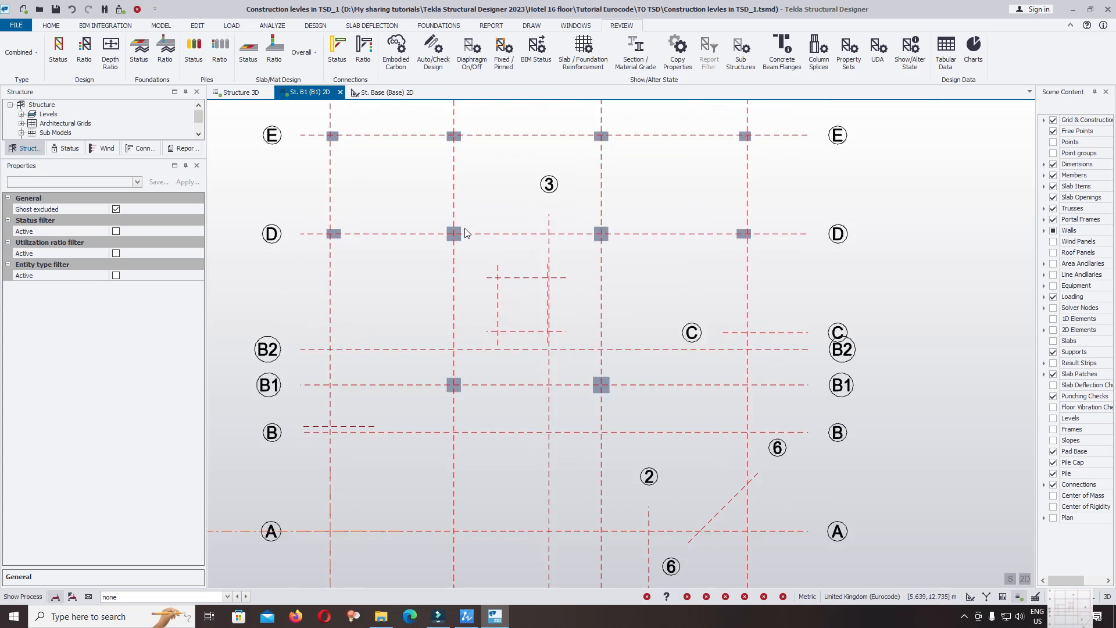
scroll(414, 308, down, 2)
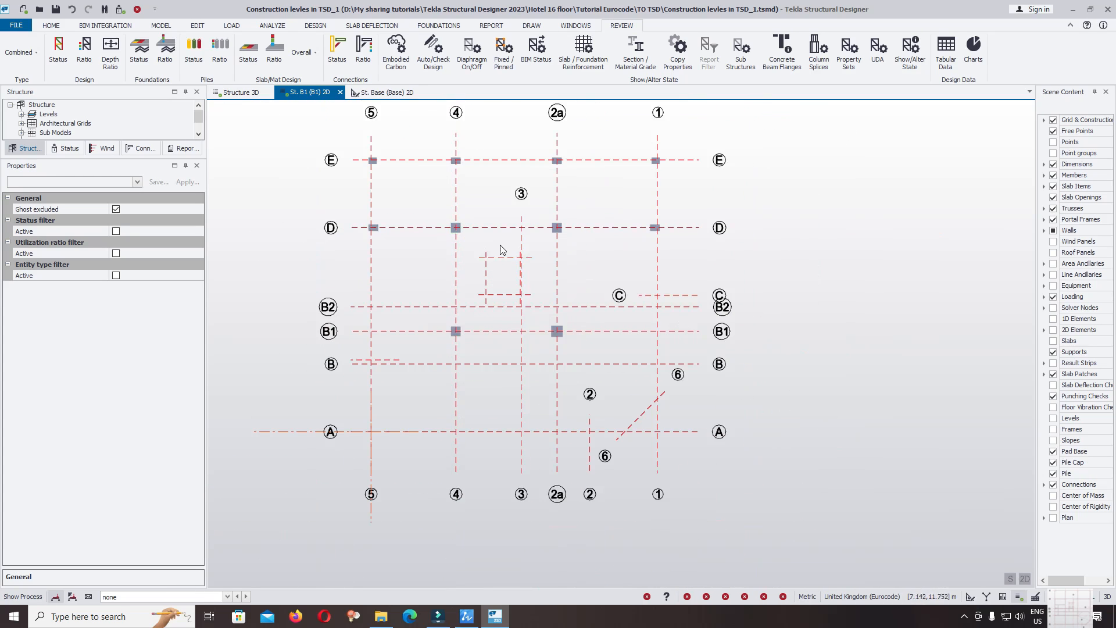
scroll(503, 369, up, 2)
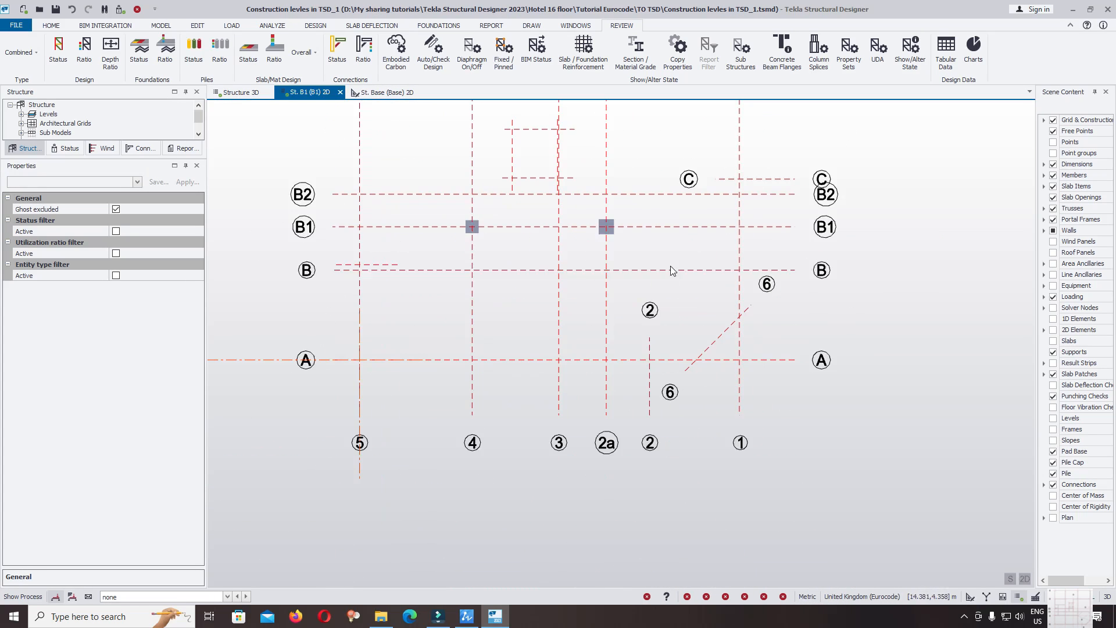
key(alt+Tab)
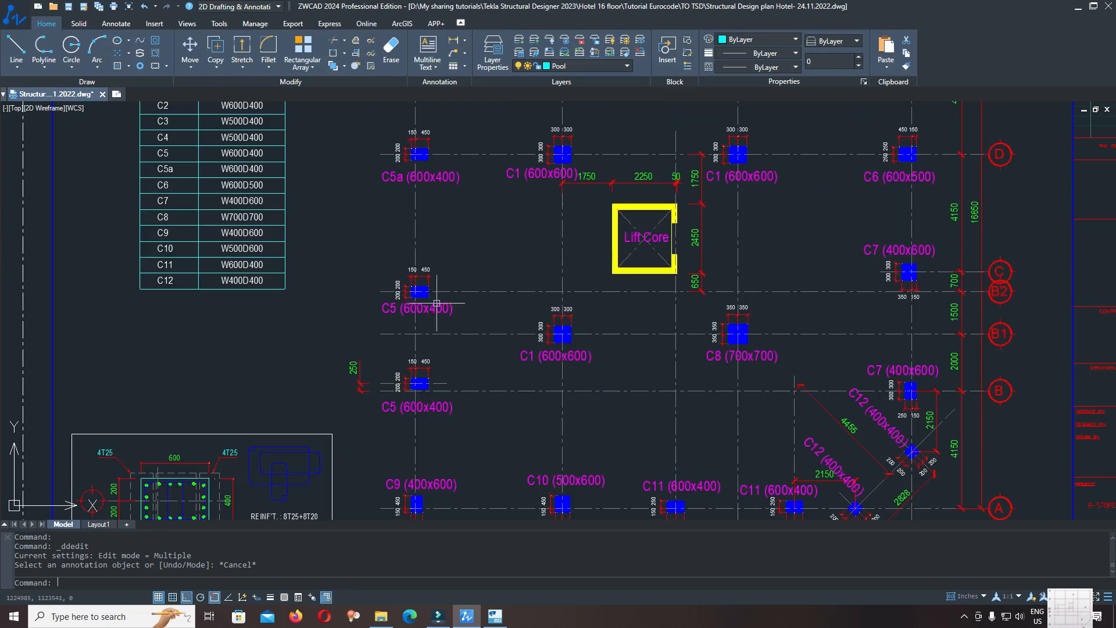
mouse_move(815, 318)
middle_down()
mouse_move(815, 188)
mouse_move(815, 290)
middle_up()
scroll(378, 359, up, 2)
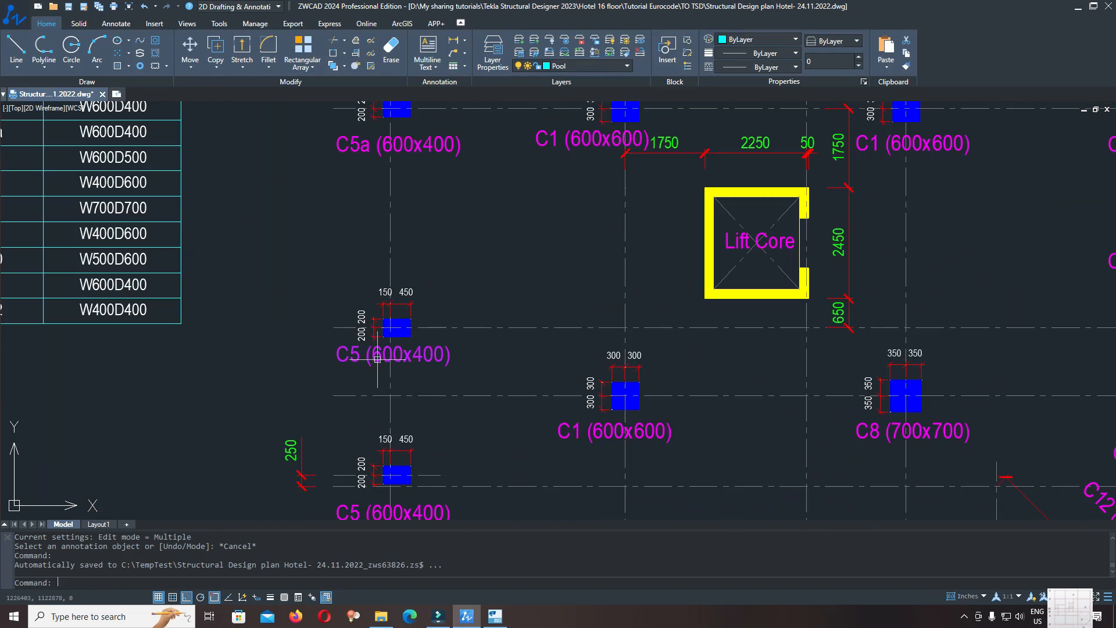
Return to Tekla Structural Designer and place a 700x700 concrete column on grid line B2 at grid line 5.
key(alt+Tab)
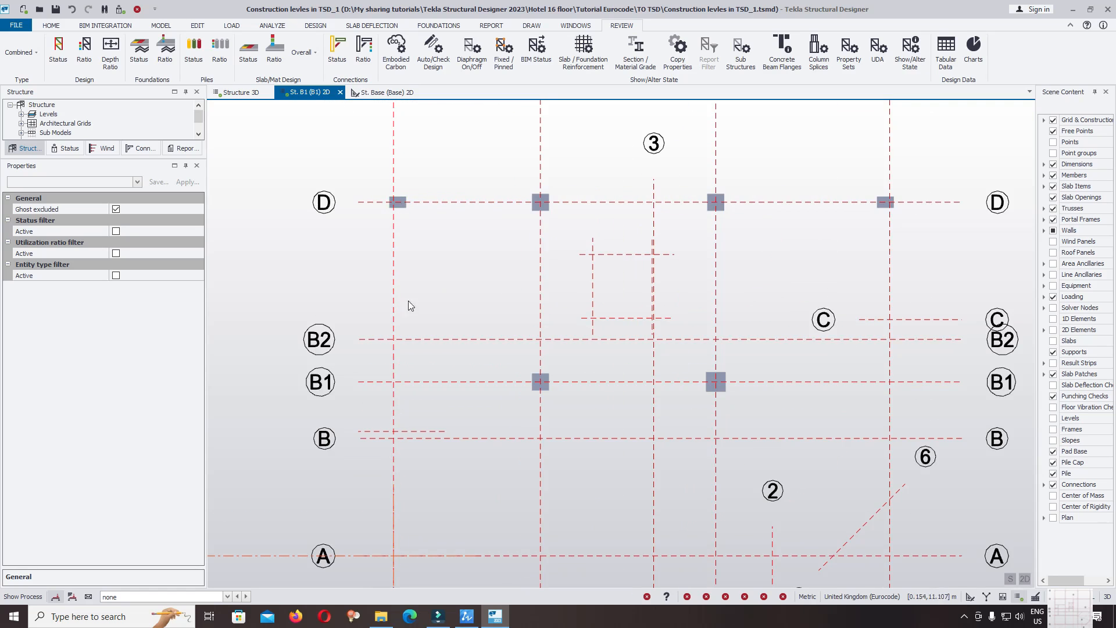
scroll(504, 365, down, 1)
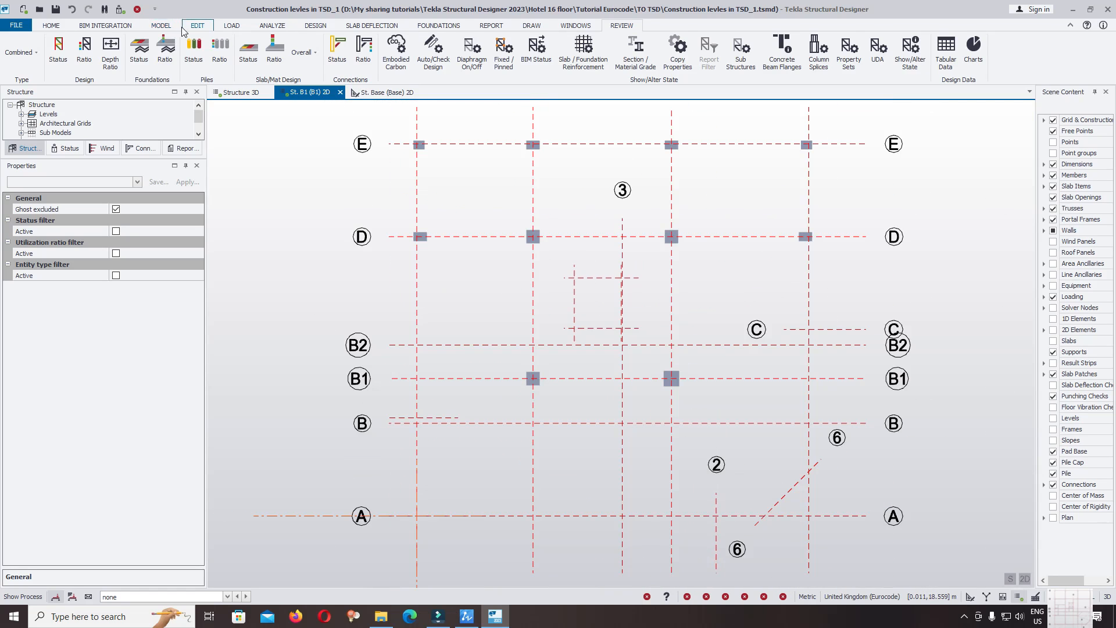
click(161, 26)
click(369, 46)
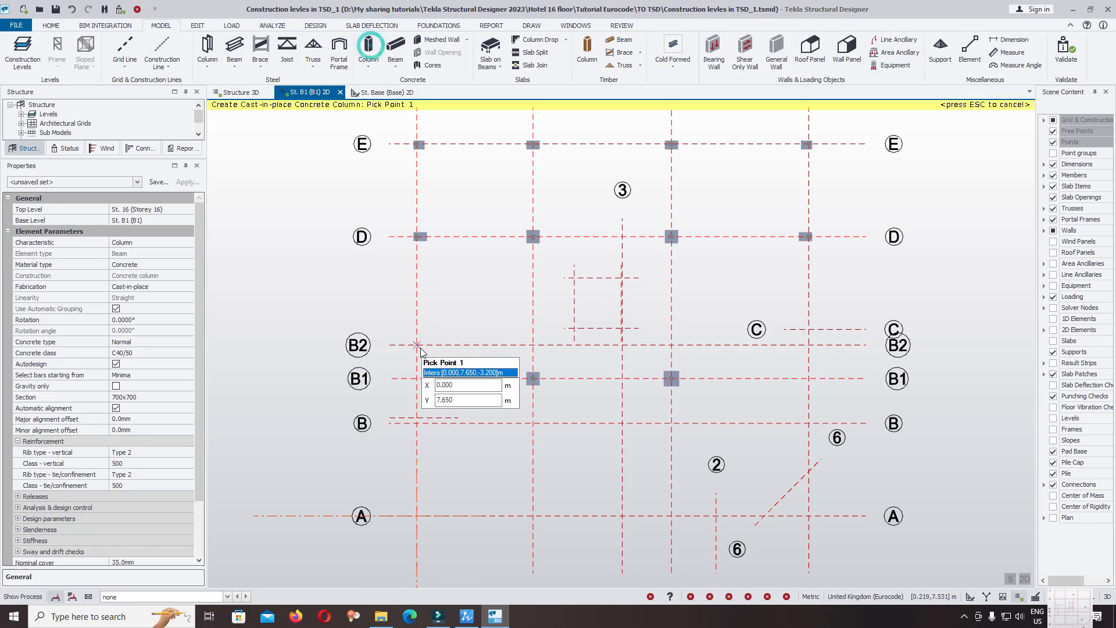
click(424, 344)
Copy all properties from the column at grid intersection D/5 to the column at B2/5.
click(621, 26)
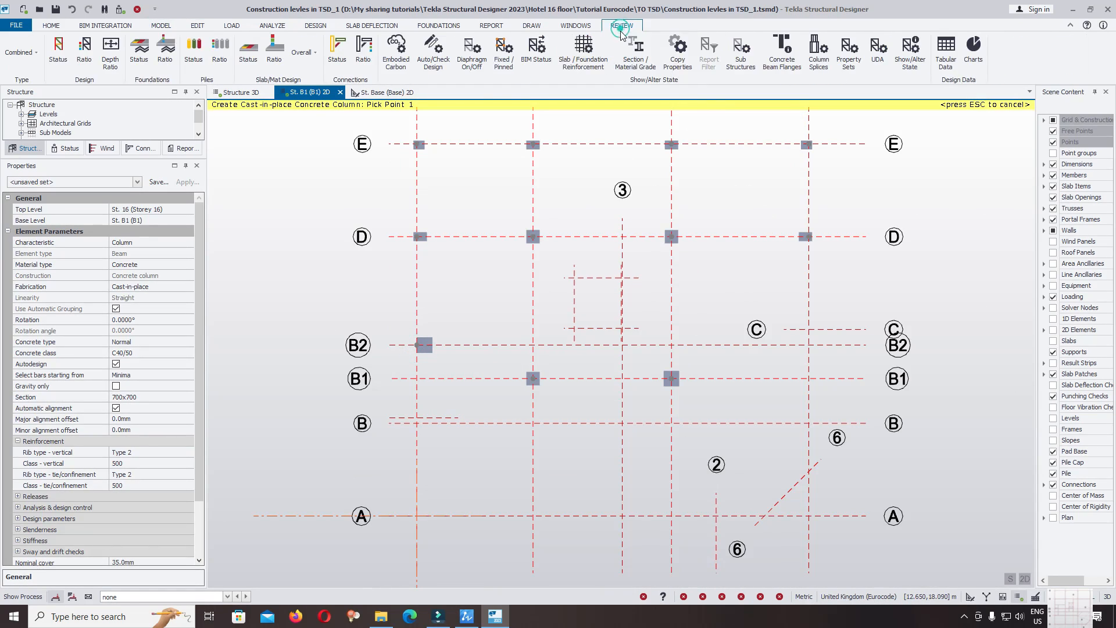
click(677, 50)
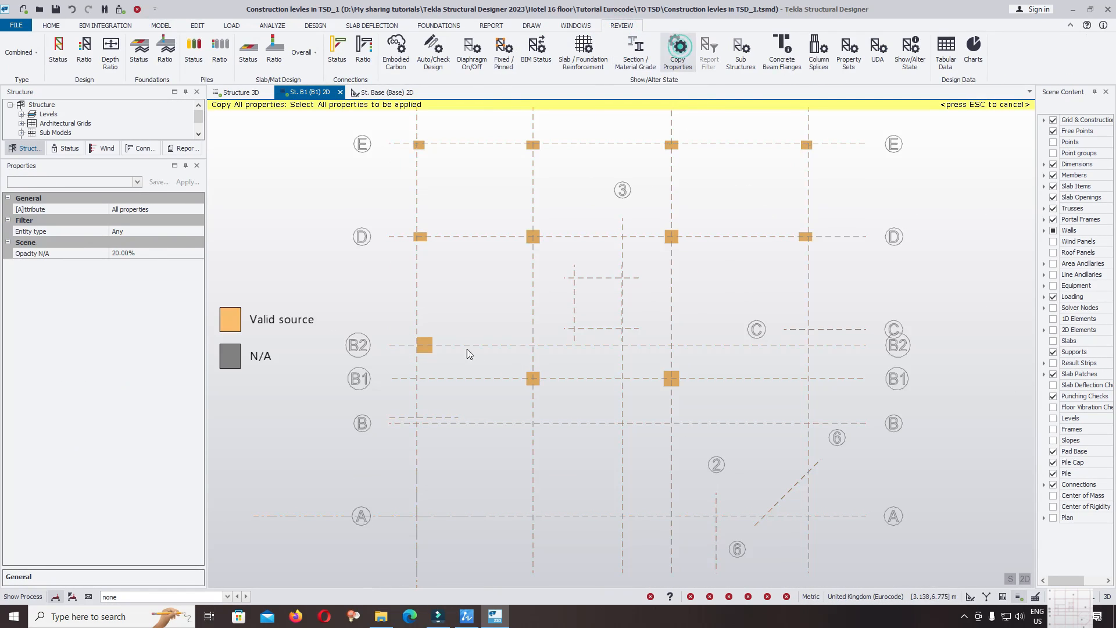
click(421, 238)
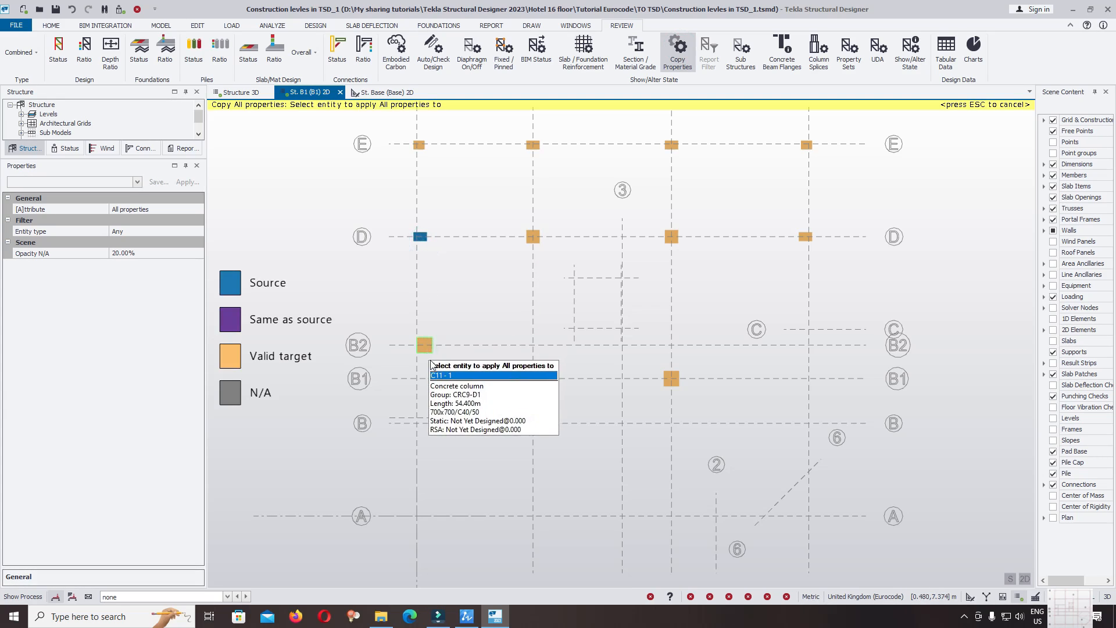
Switch to ZWCAD and examine the lower C5 column's size, offsets and distance from grid line B.
key(alt+Tab)
scroll(650, 261, down, 7)
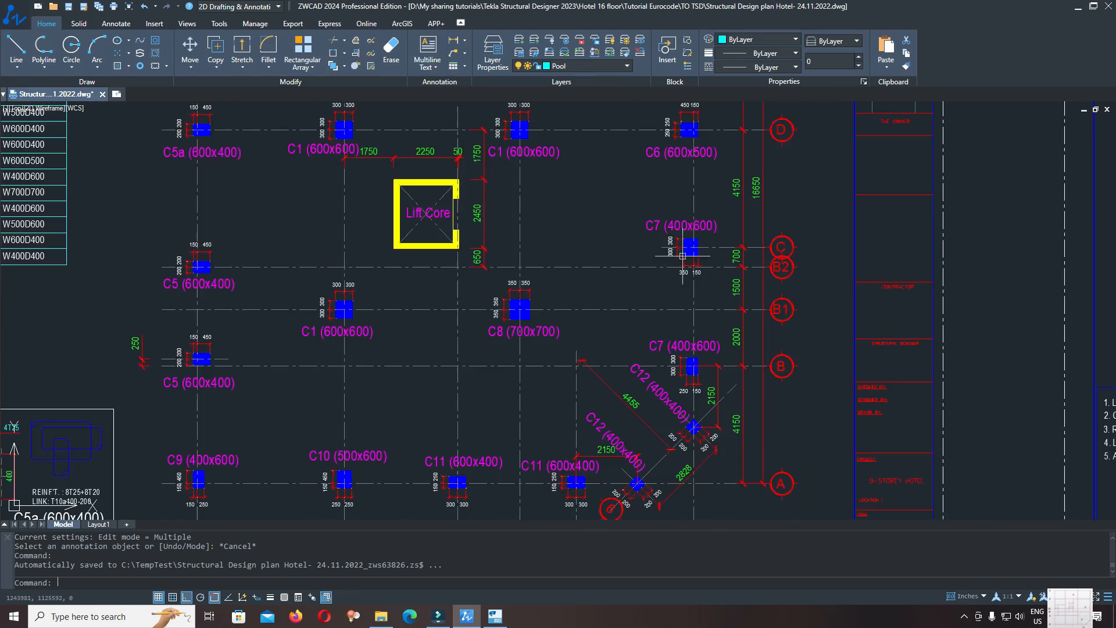
scroll(320, 391, up, 6)
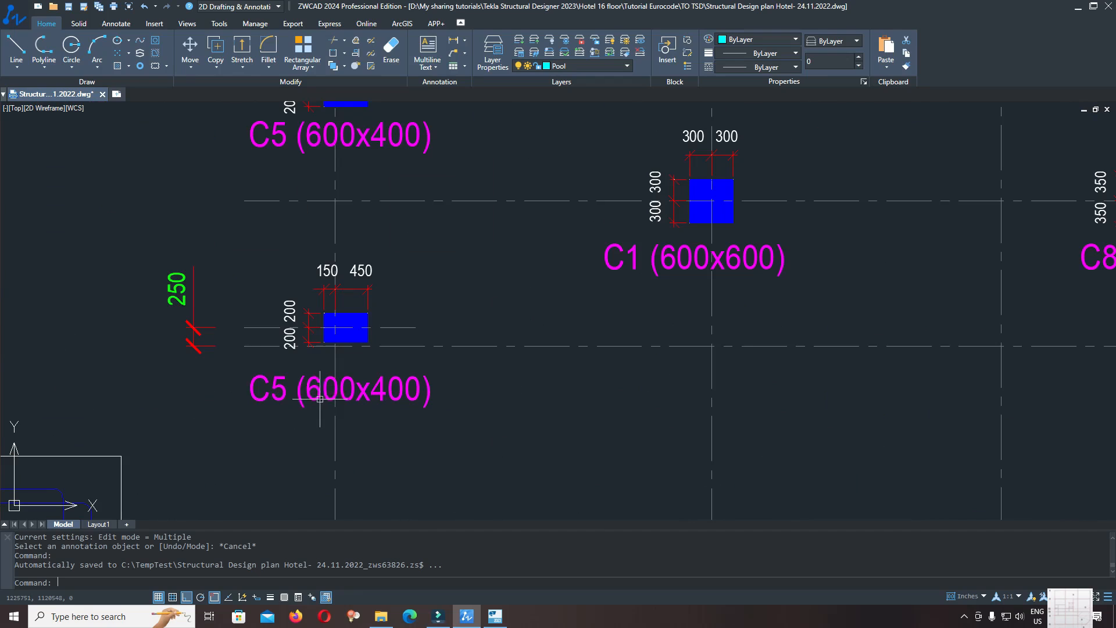
scroll(406, 393, down, 3)
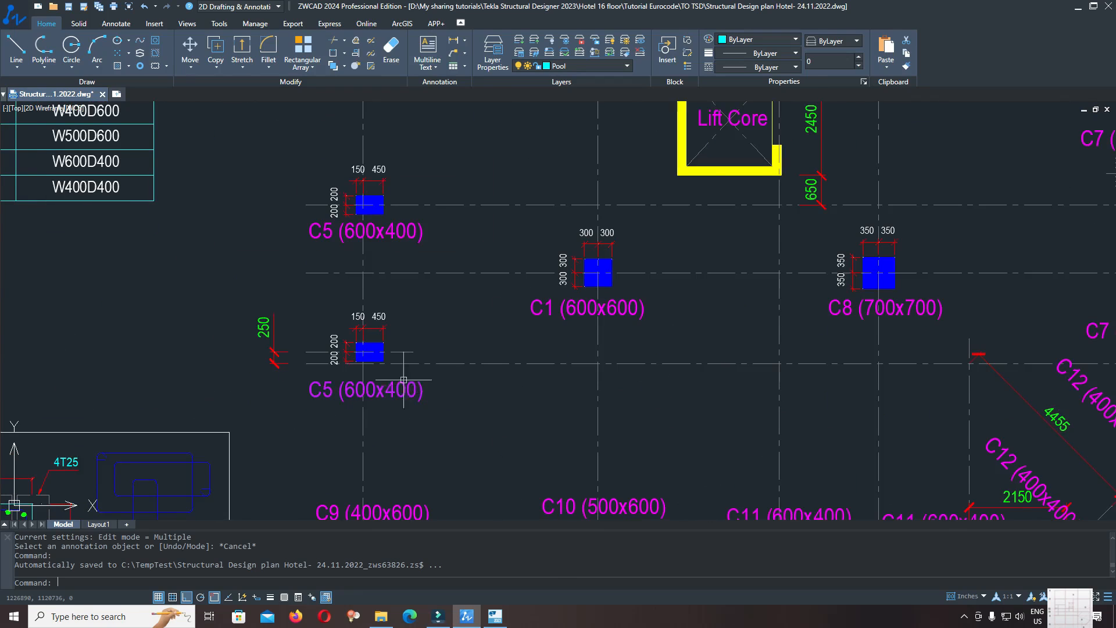
Return to Tekla Structural Designer and place a 700x700 concrete column where grid line 5 meets the short grid line just above B.
click(467, 618)
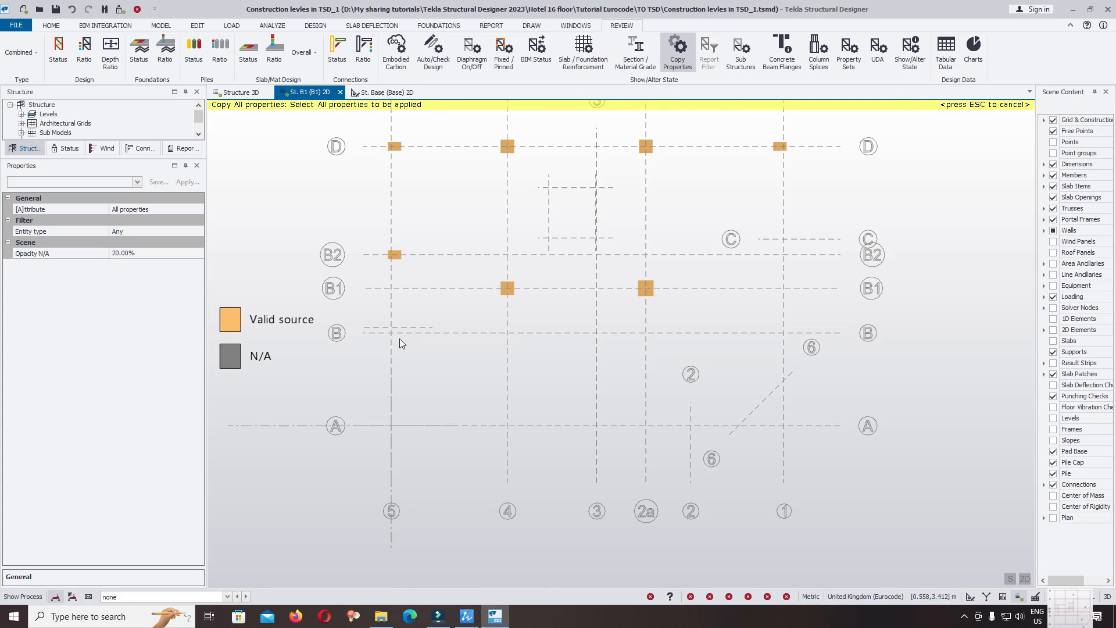
scroll(399, 342, up, 2)
click(51, 25)
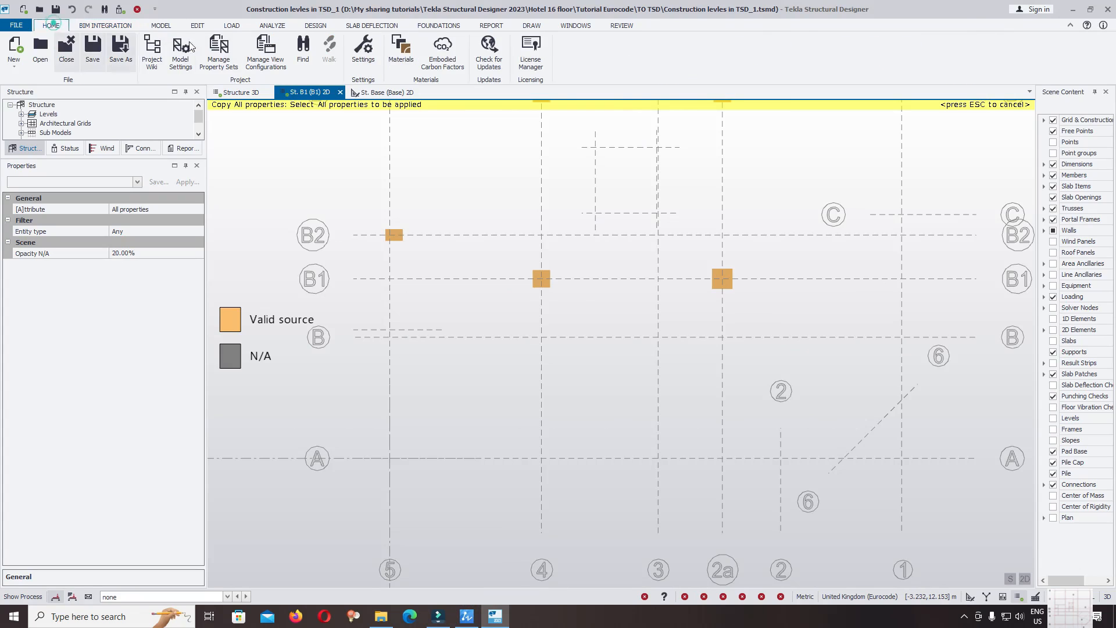
click(162, 25)
click(368, 47)
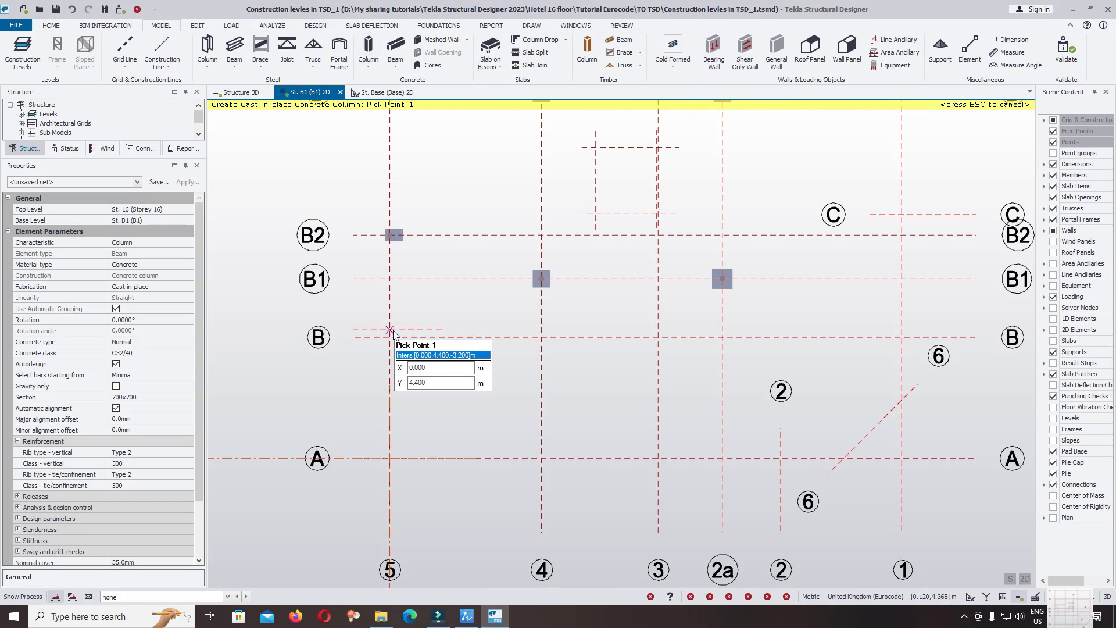
click(75, 182)
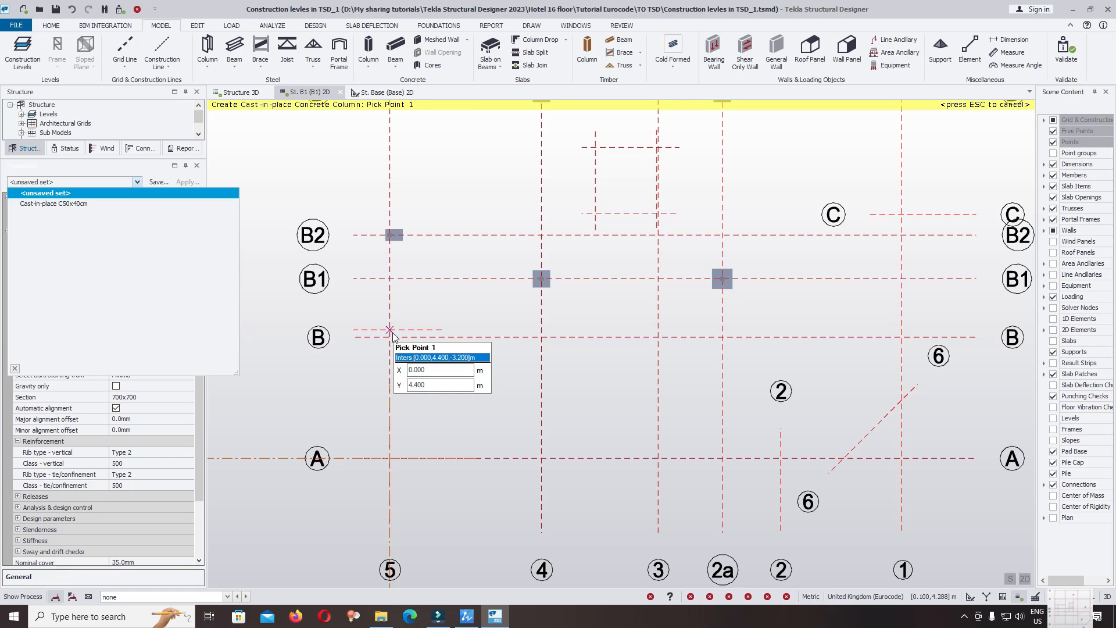
click(369, 46)
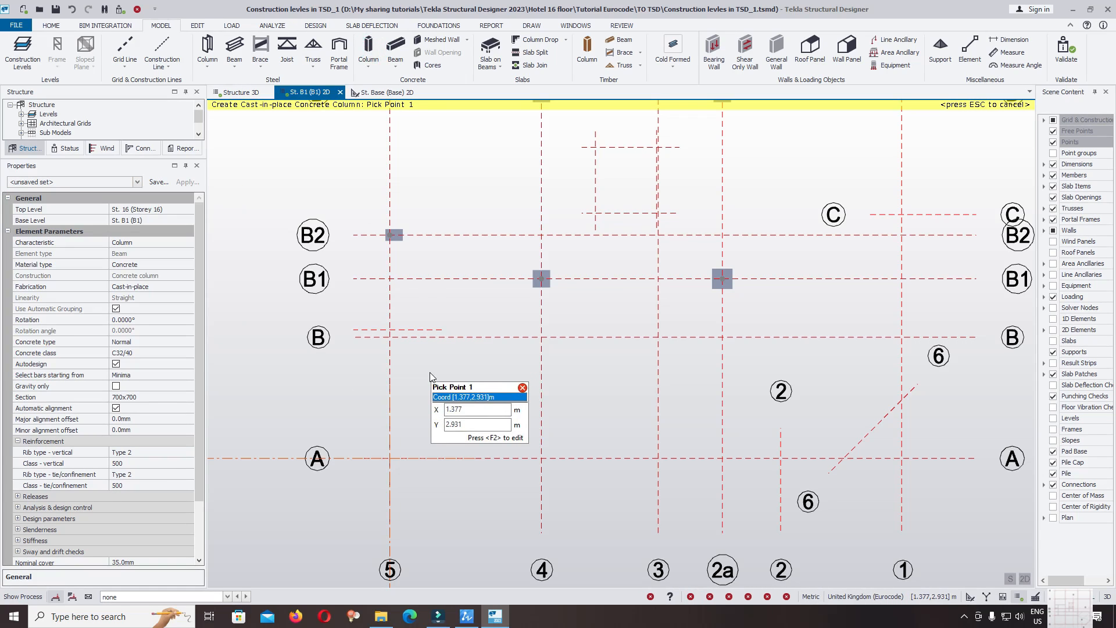
scroll(407, 348, up, 4)
click(414, 310)
key(Escape)
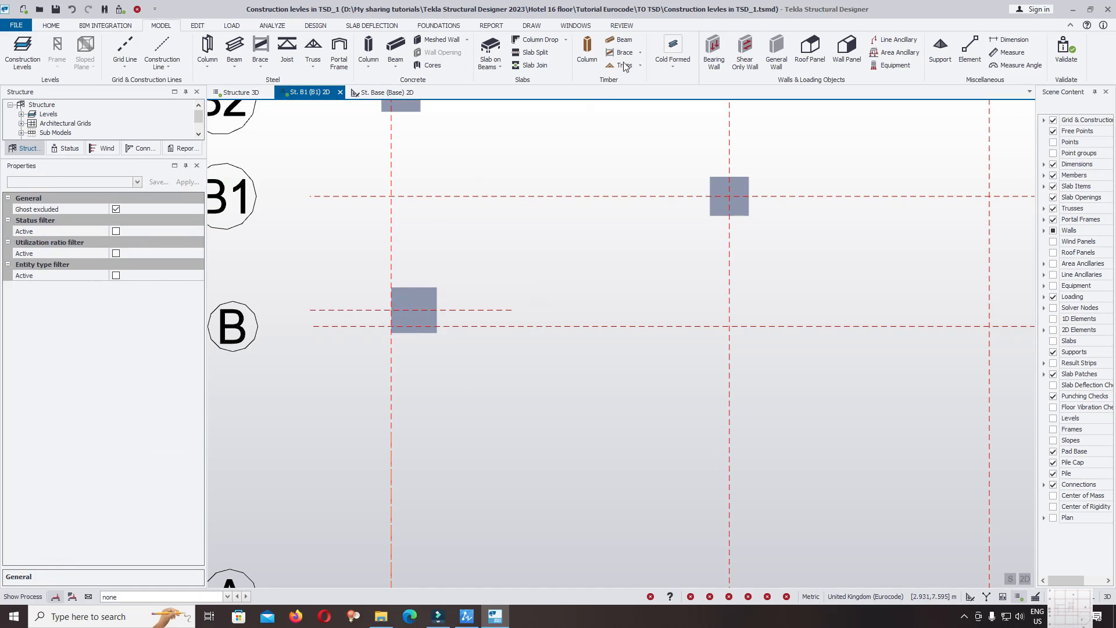
Copy all properties from the column at B2/5 to the column on grid line 5 just above grid line B.
click(622, 25)
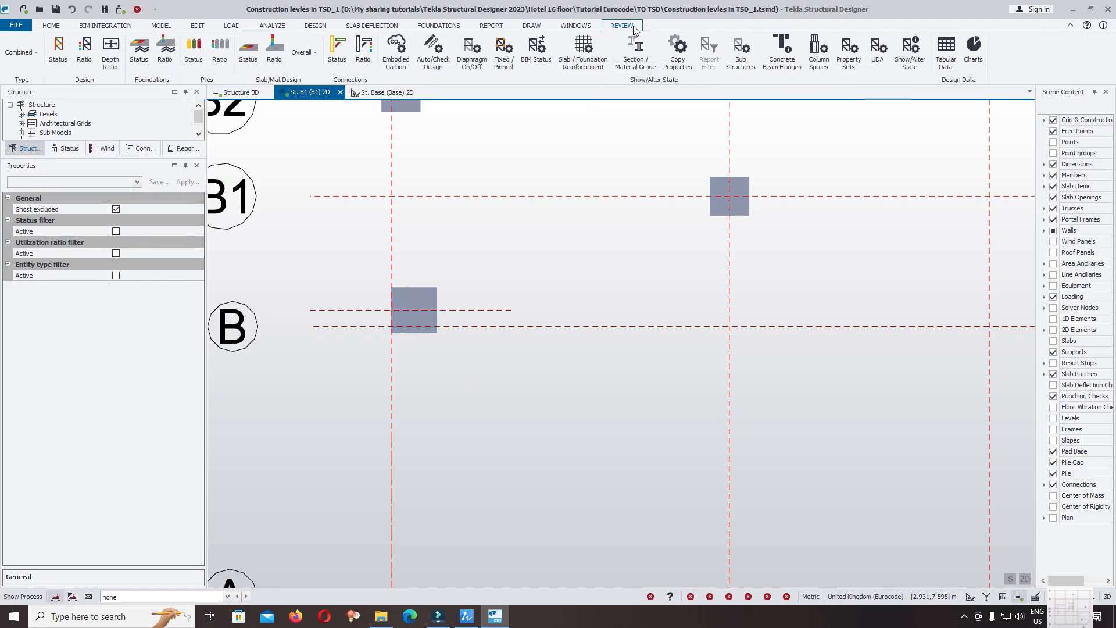
click(689, 64)
scroll(447, 349, down, 2)
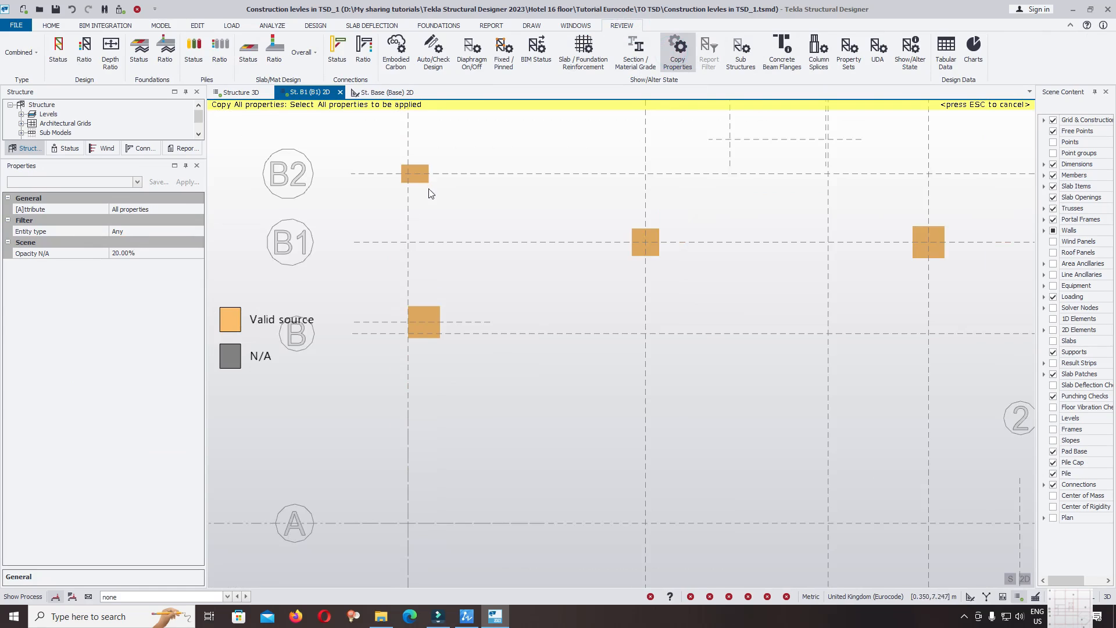
click(416, 174)
click(426, 314)
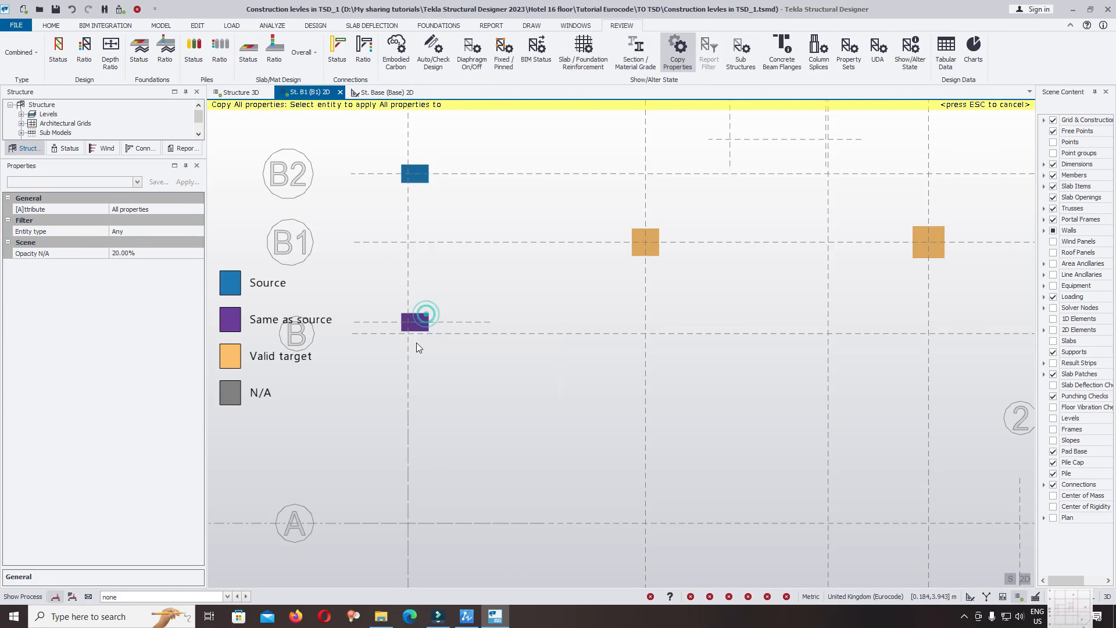
scroll(462, 331, down, 3)
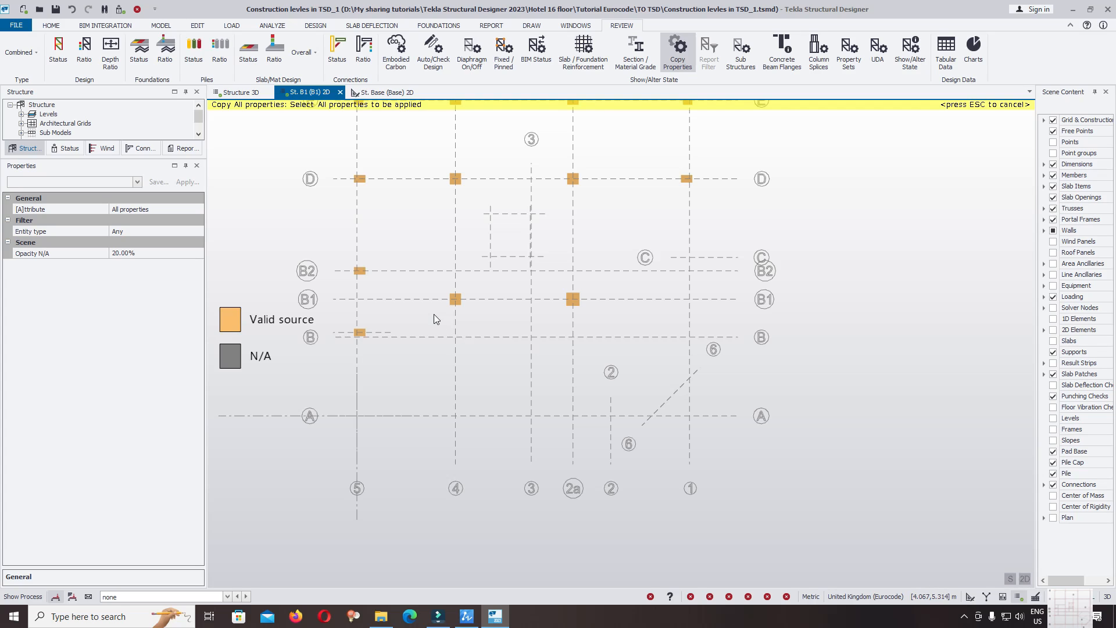
Switch to ZWCAD and examine the size and offsets of the C7 column on grid line B.
key(alt+Tab)
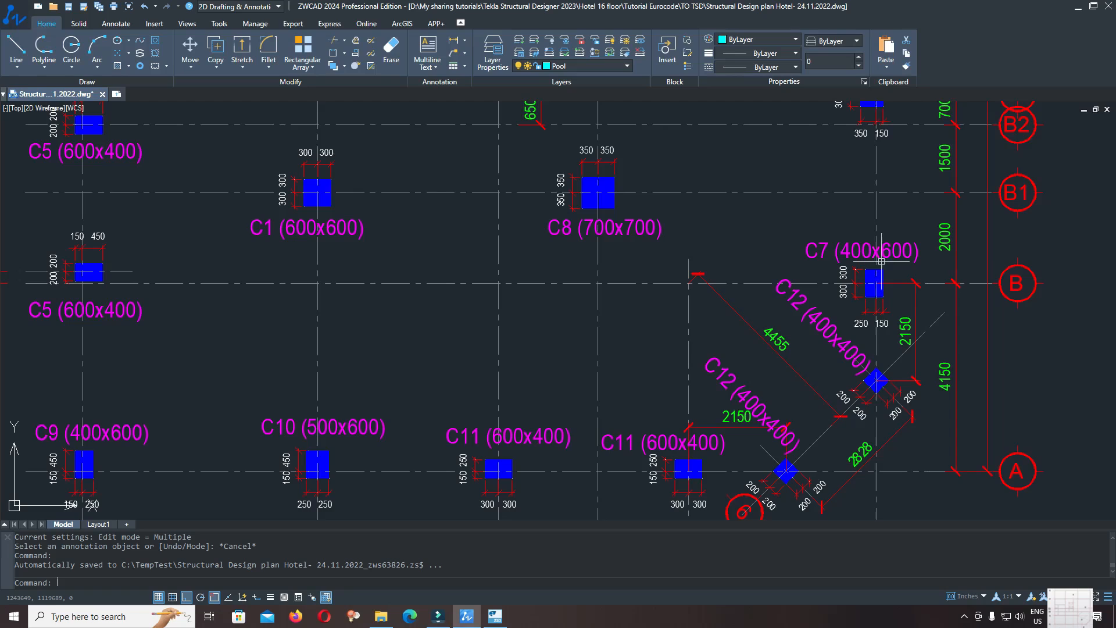
middle_drag(864, 259, 813, 261)
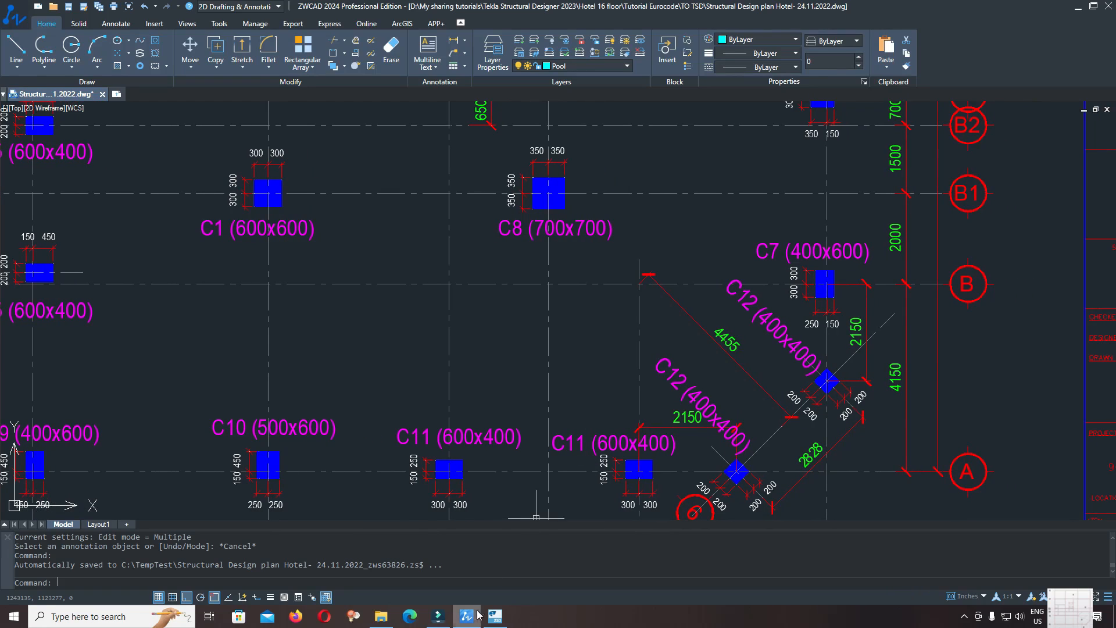
mouse_move(468, 615)
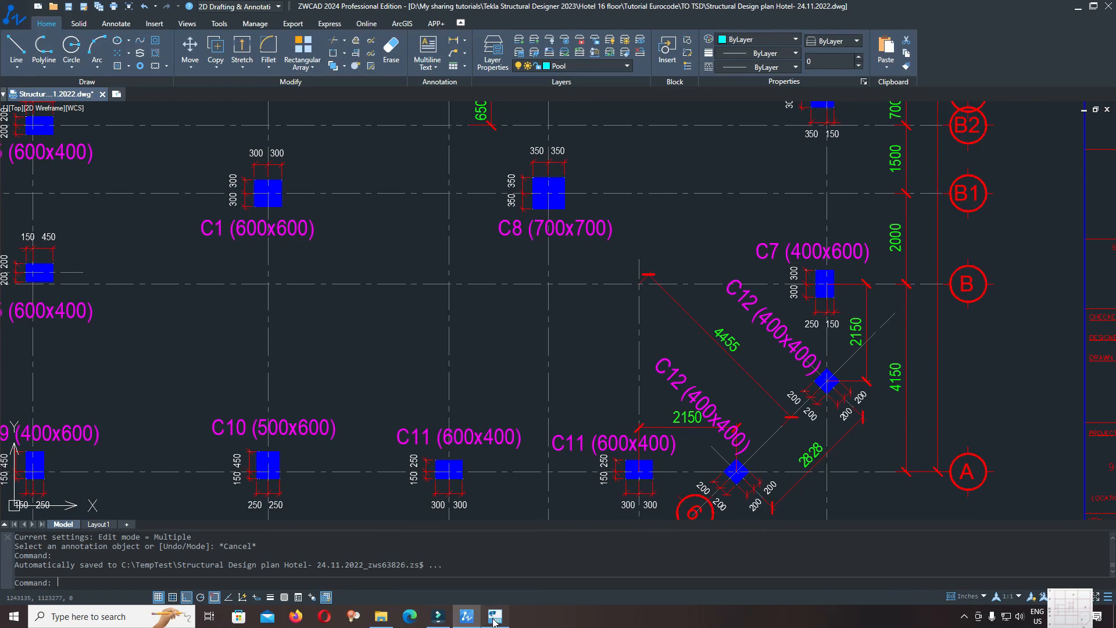
Return to Tekla Structural Designer and place a 700x700 cast-in-place concrete column at grid intersection B/1, rechecking its location against the ZWCAD plan.
click(494, 620)
click(51, 25)
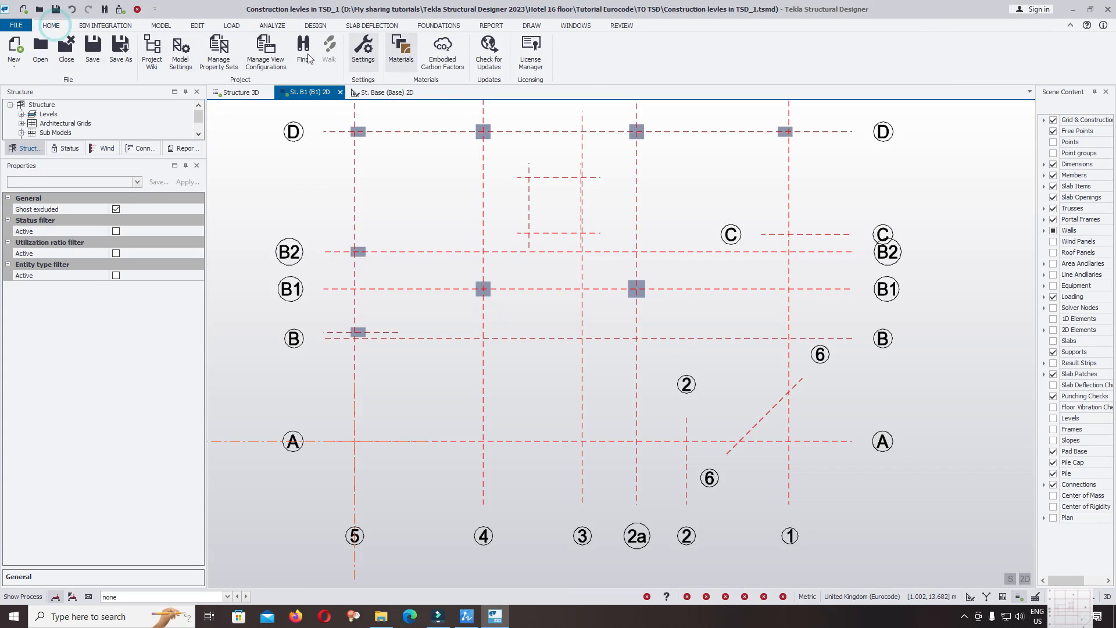
click(161, 26)
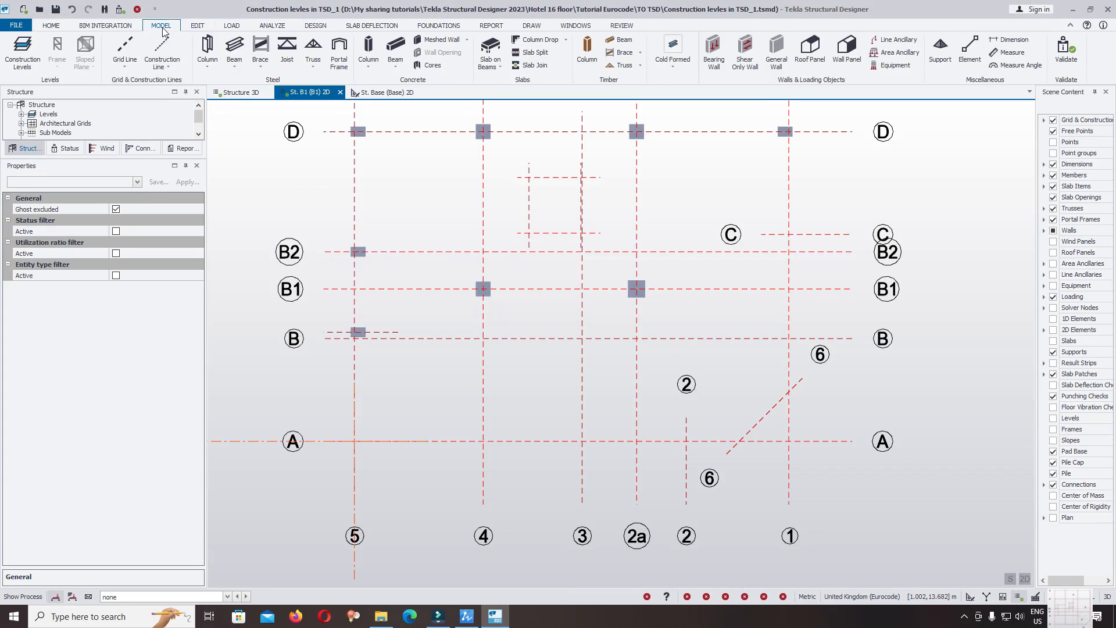
click(369, 47)
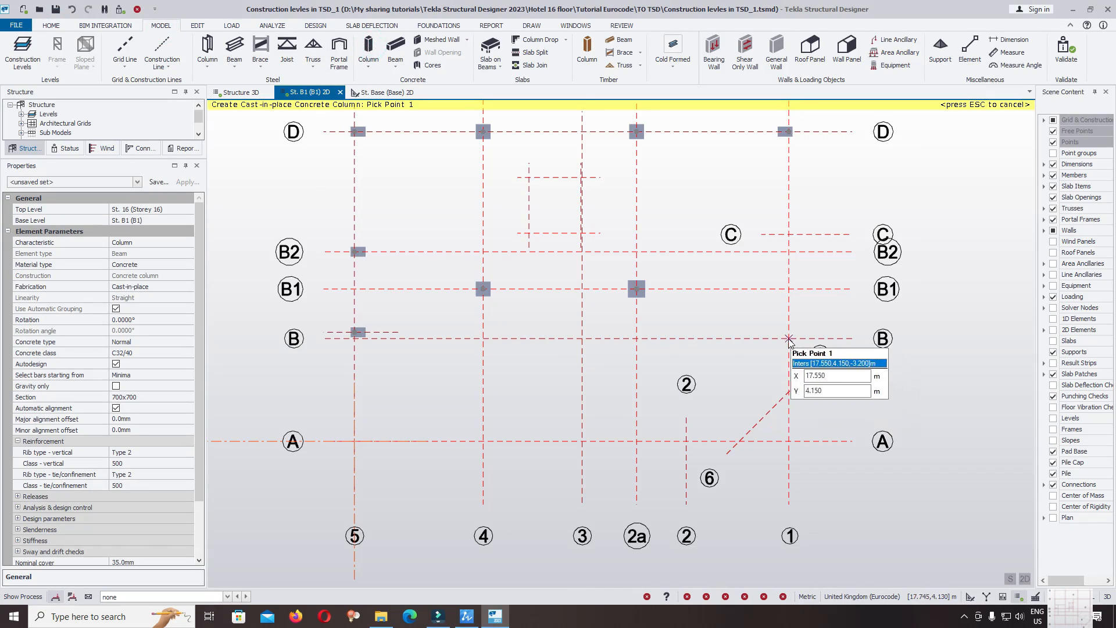
scroll(778, 349, down, 2)
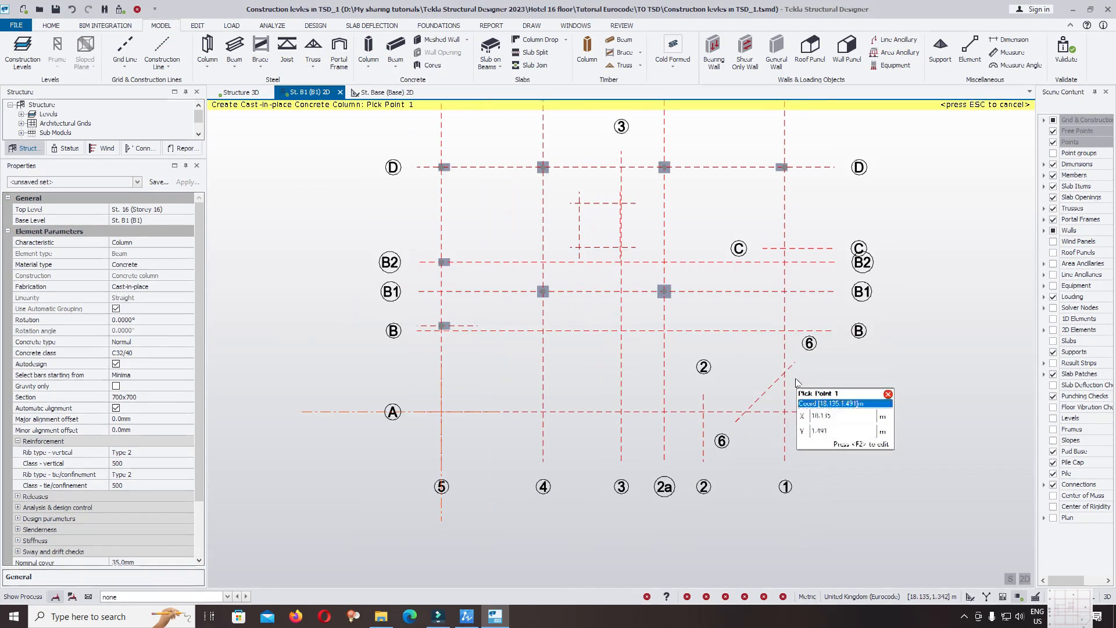
click(468, 618)
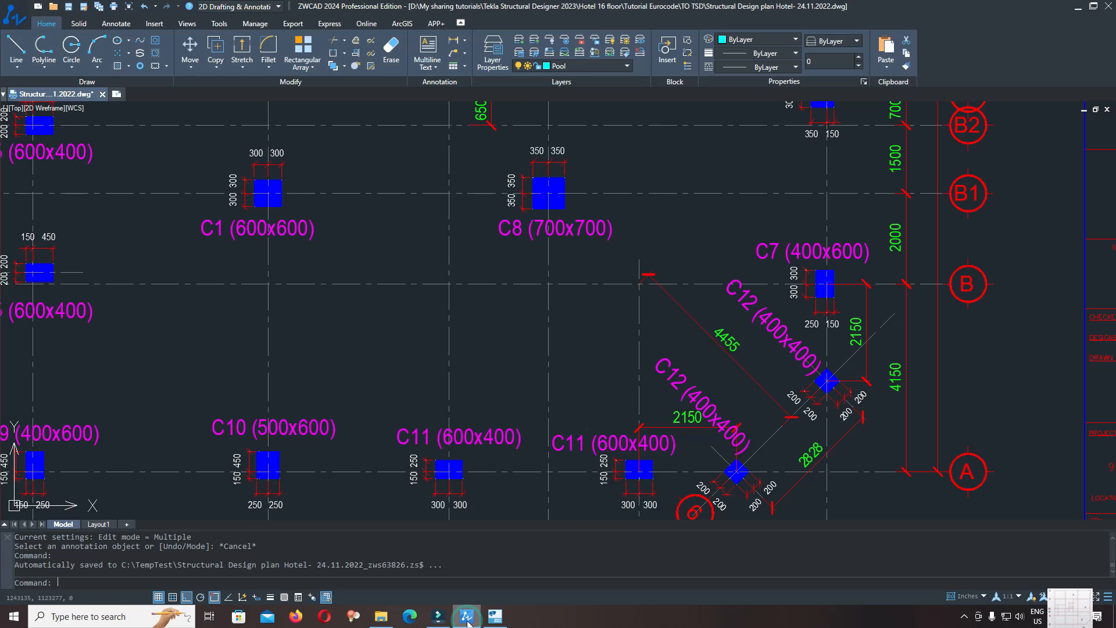
click(468, 618)
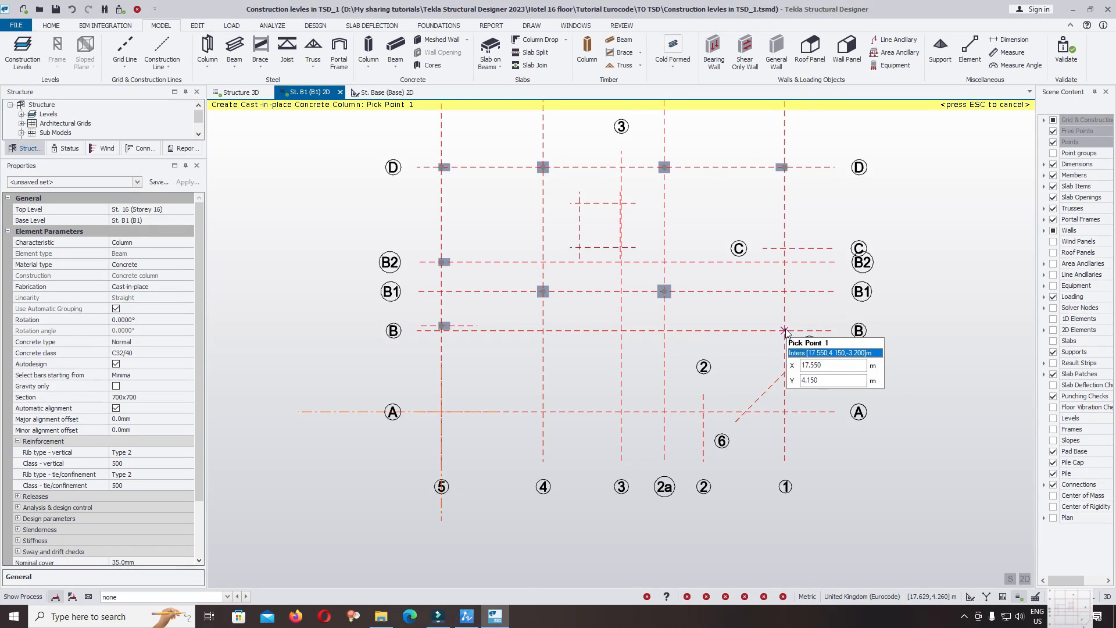
Copy all properties from the column on grid line 5 just above grid line B to the column at B/1.
click(621, 25)
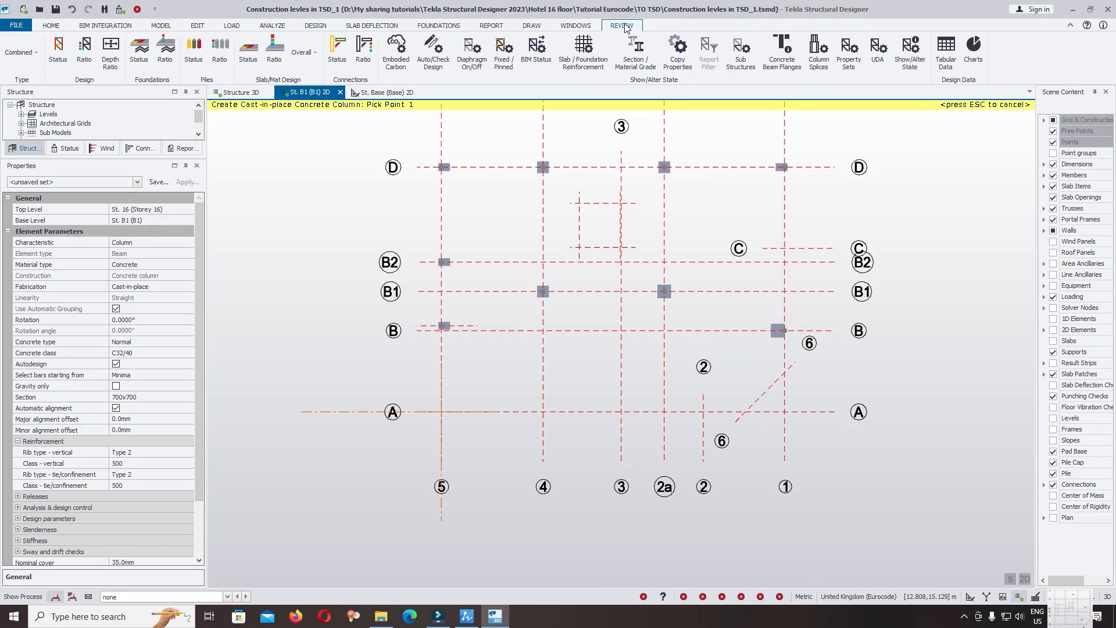
click(679, 55)
click(444, 326)
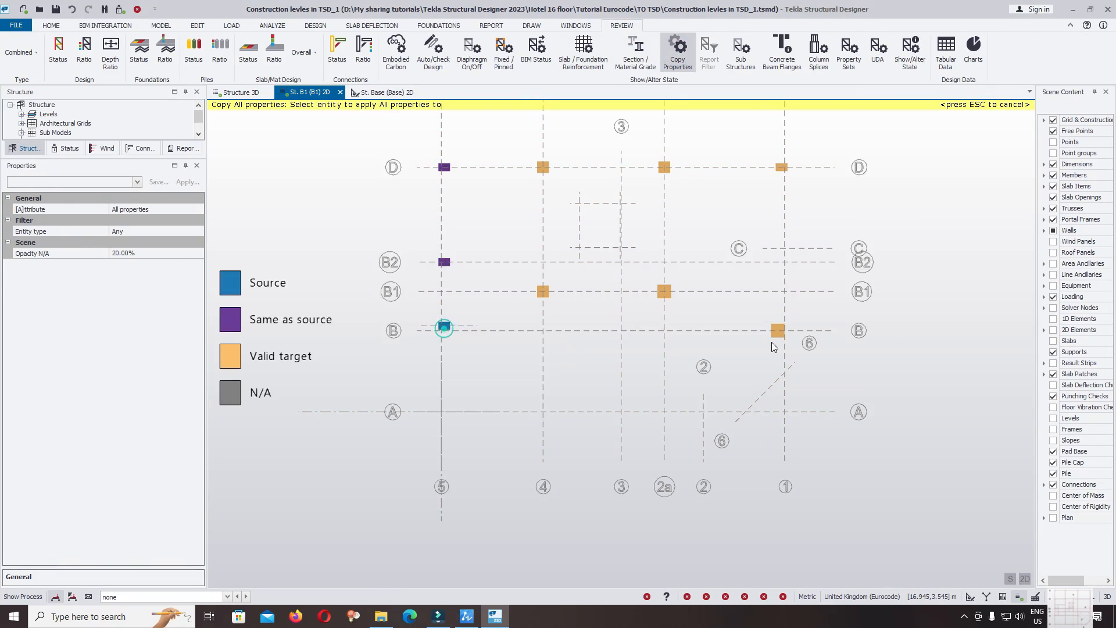
click(779, 333)
scroll(804, 350, up, 5)
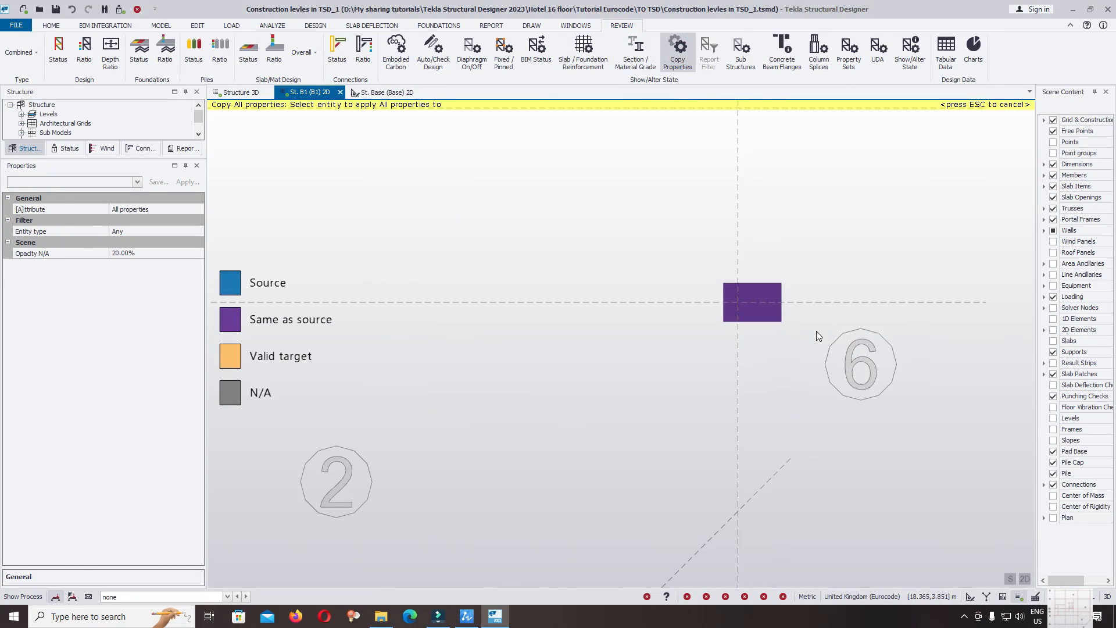
key(Escape)
Set the rotation of the column at grid intersection B/1 to 0°.
click(769, 317)
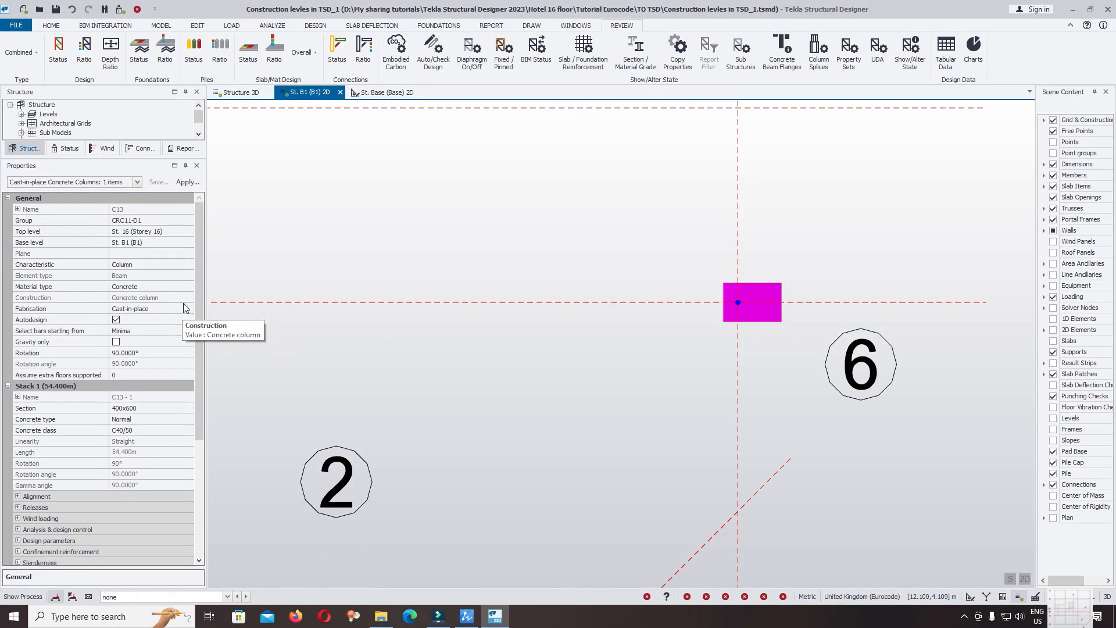
mouse_move(197, 392)
mouse_down()
mouse_move(190, 427)
mouse_move(184, 375)
mouse_up()
click(181, 352)
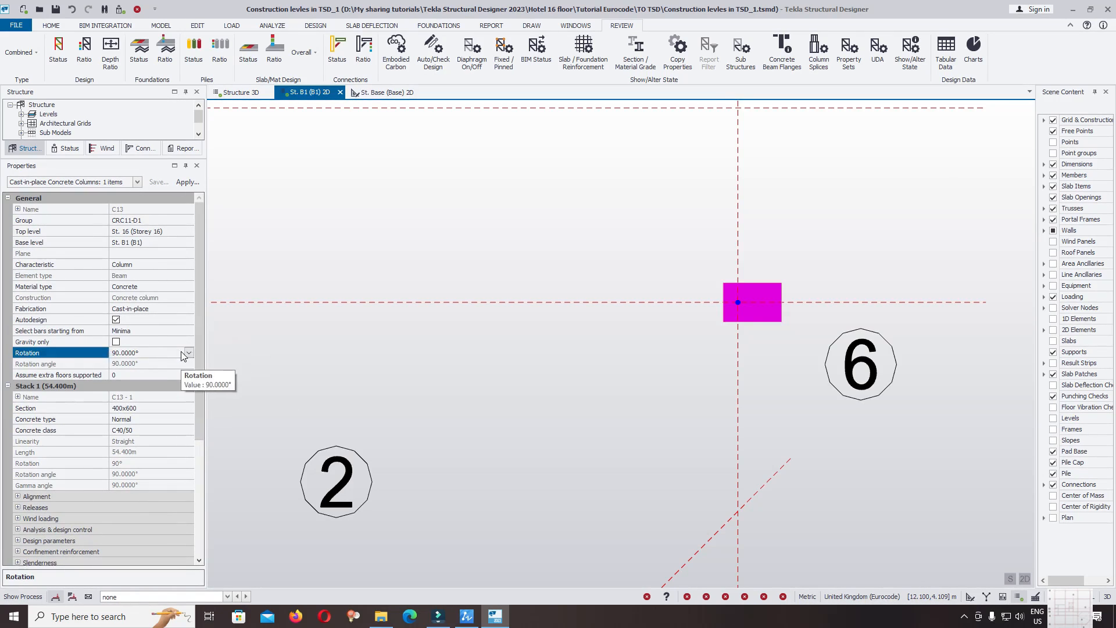
click(189, 353)
click(147, 362)
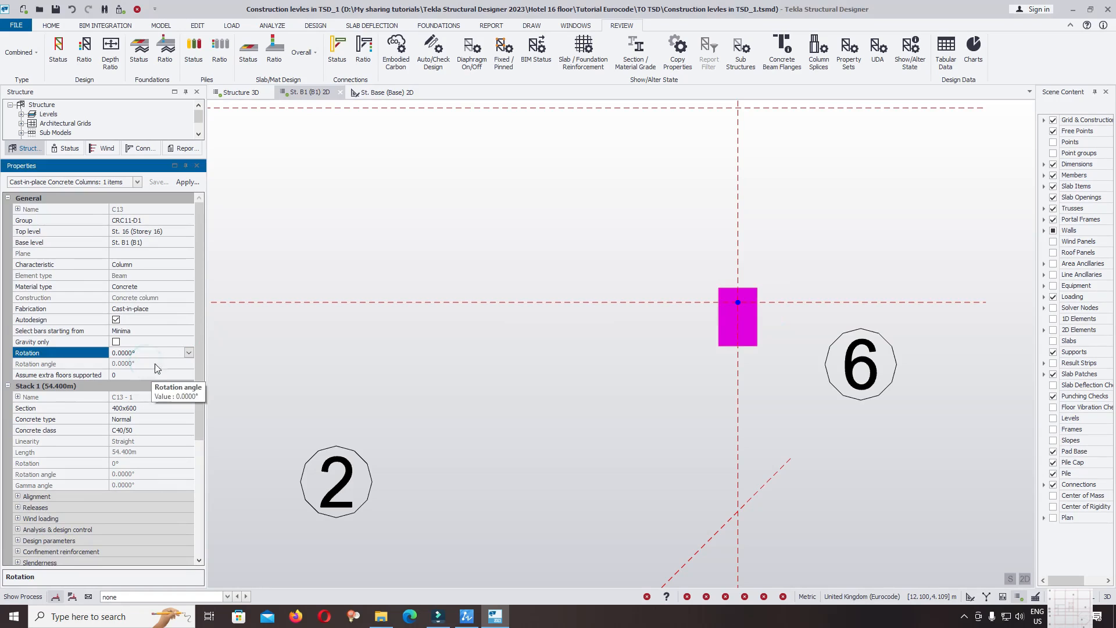
Show the B/1 column's alignment properties and check the matching C7 column's offsets in ZWCAD.
drag(197, 414, 194, 535)
click(17, 319)
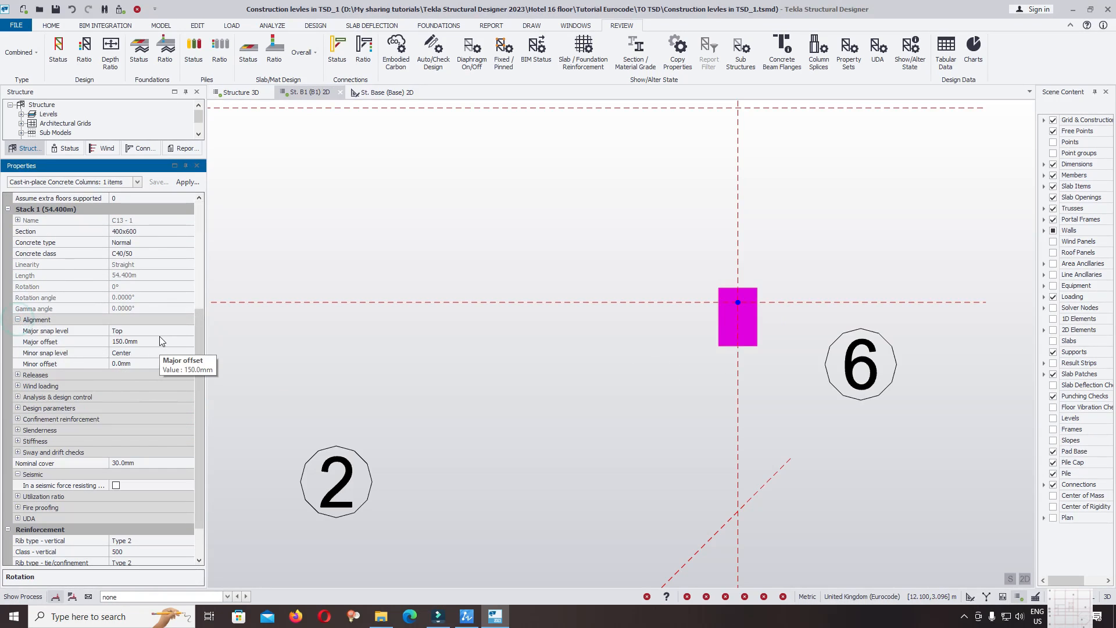
click(466, 618)
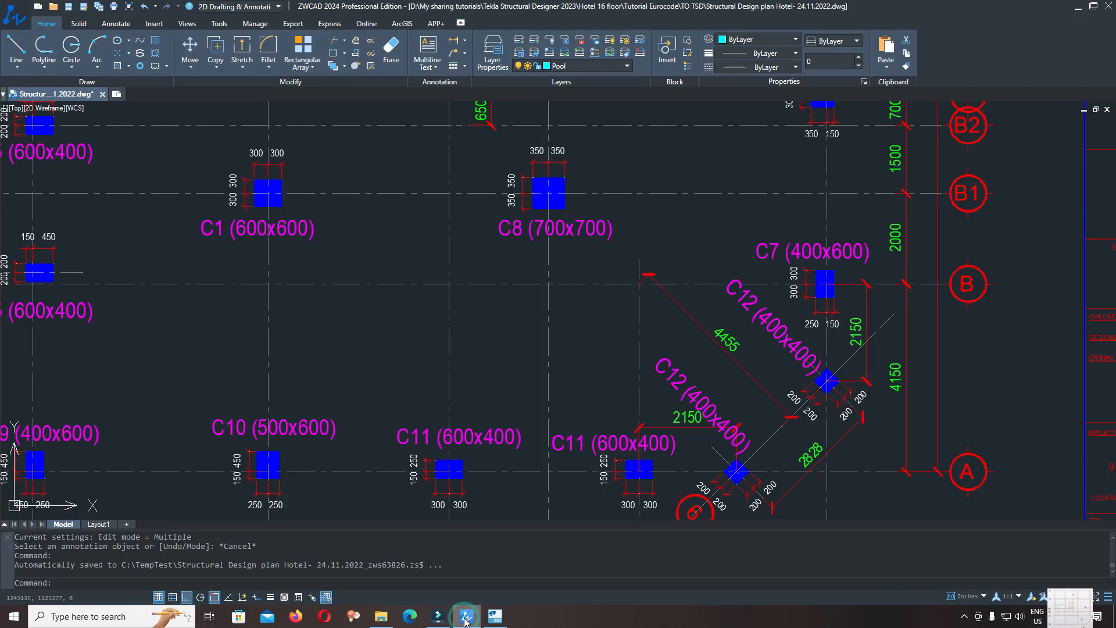
scroll(827, 304, up, 5)
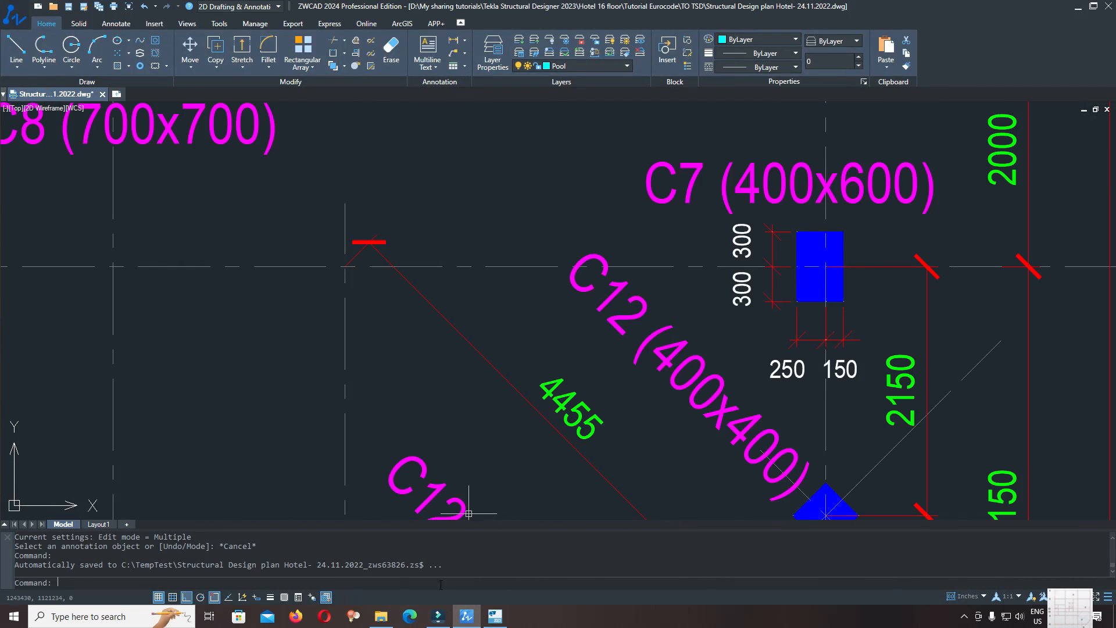
click(445, 617)
click(439, 616)
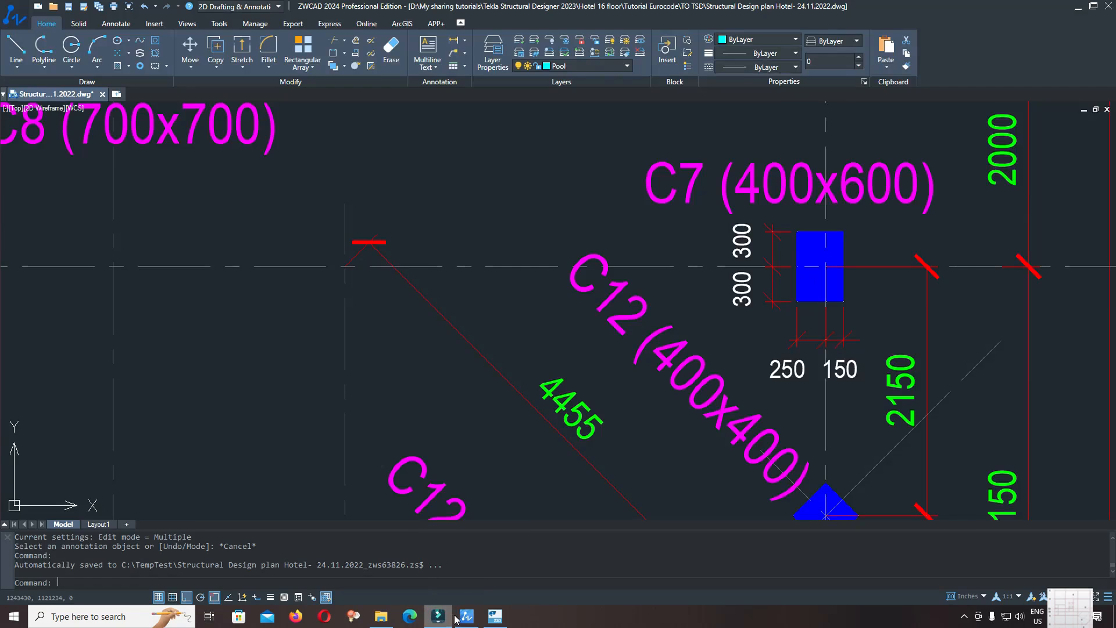
click(466, 616)
Set the B/1 column's major snap level to Center and its major offset to 0 mm in Tekla Structural Designer.
click(175, 331)
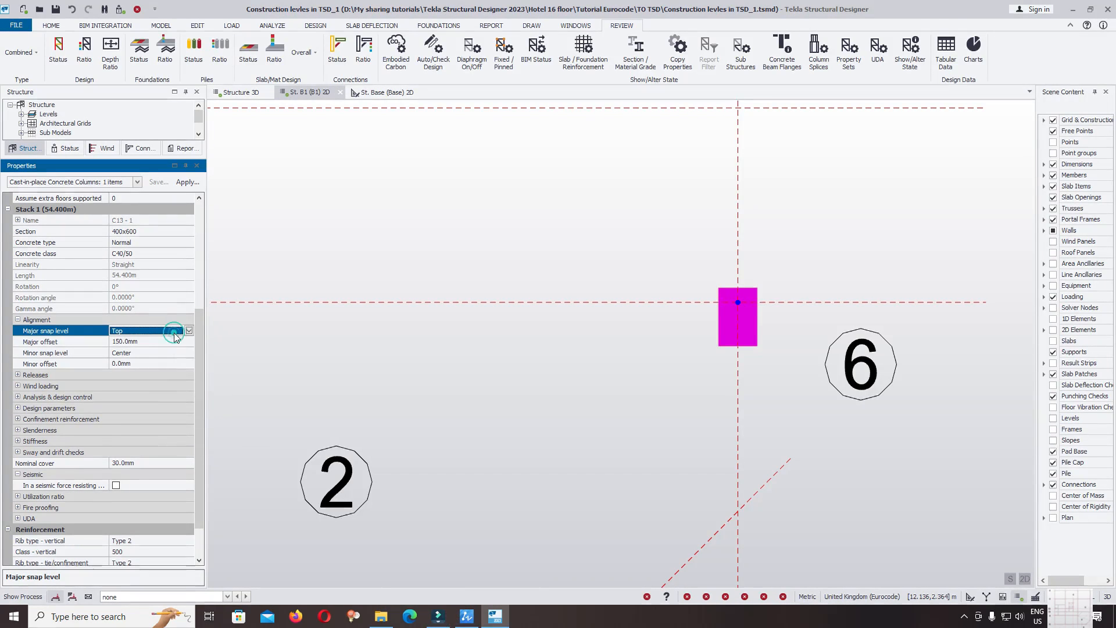
click(188, 330)
click(128, 356)
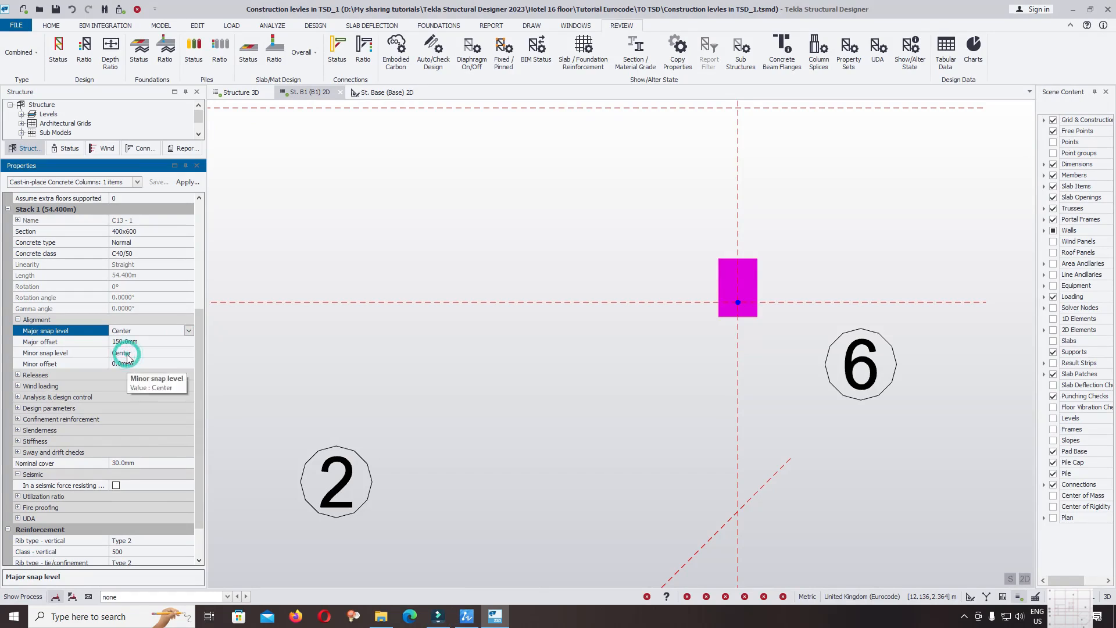
click(163, 340)
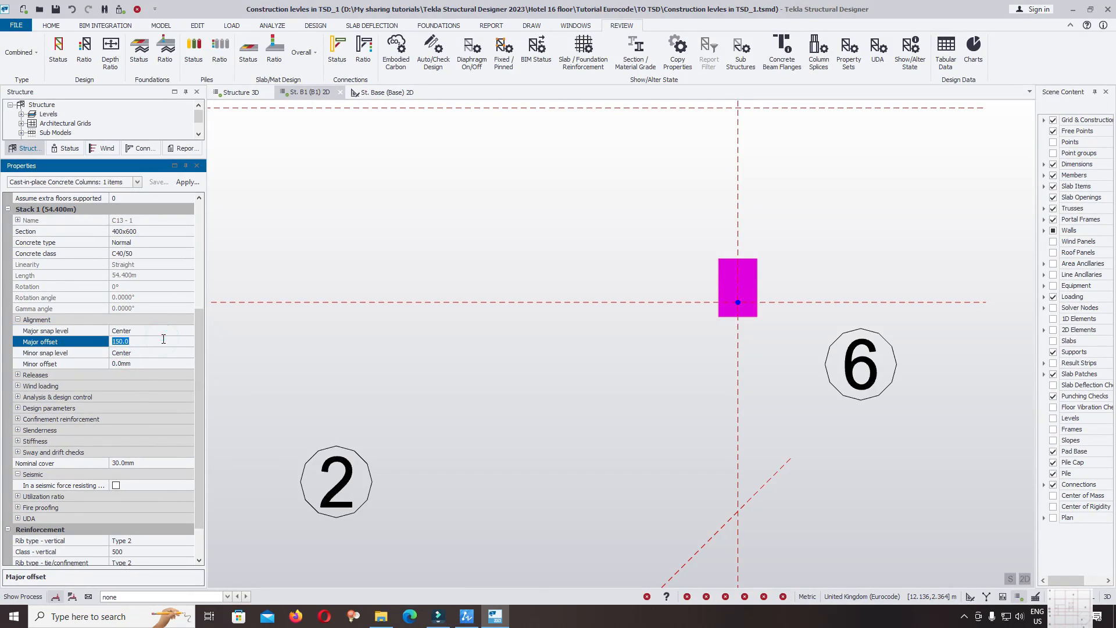
click(495, 616)
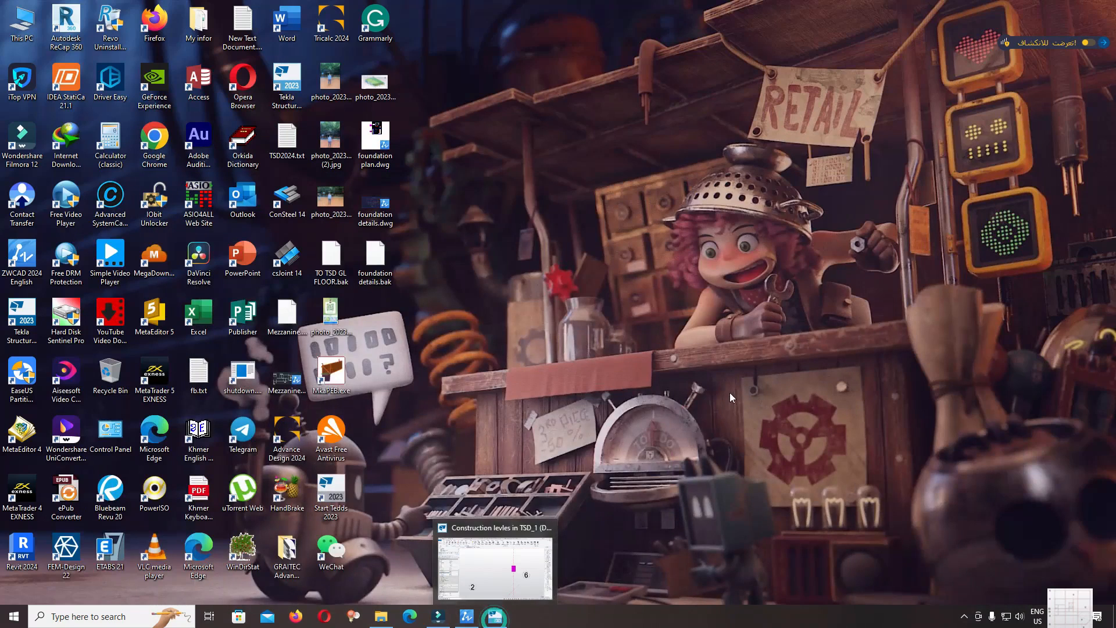
click(466, 615)
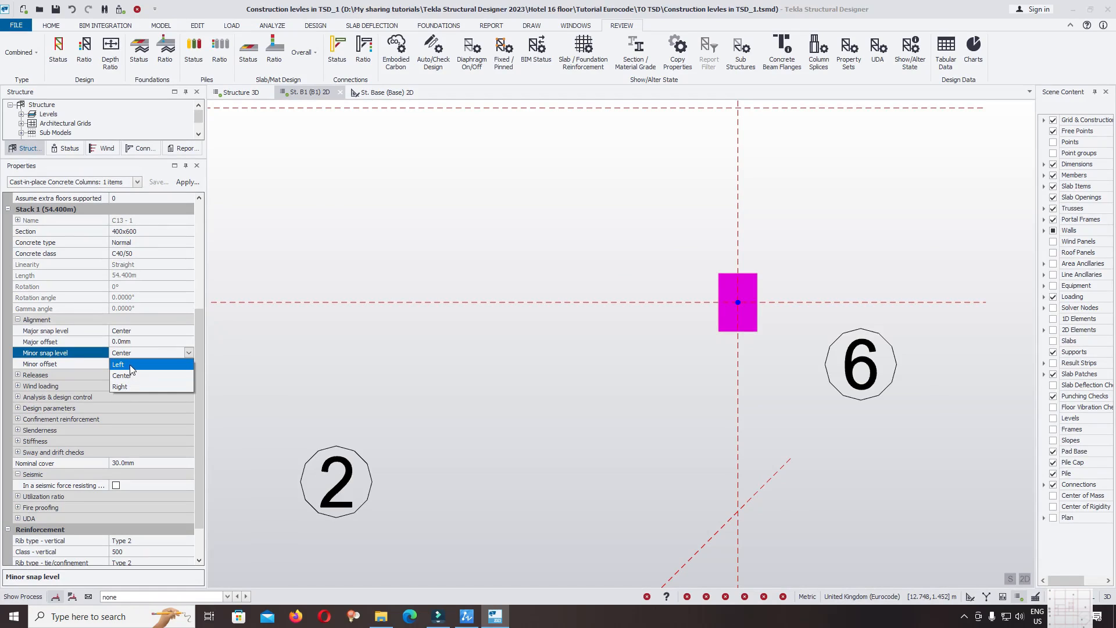
Set the B/1 column's minor snap level to Right and its minor offset to 150 mm.
click(127, 386)
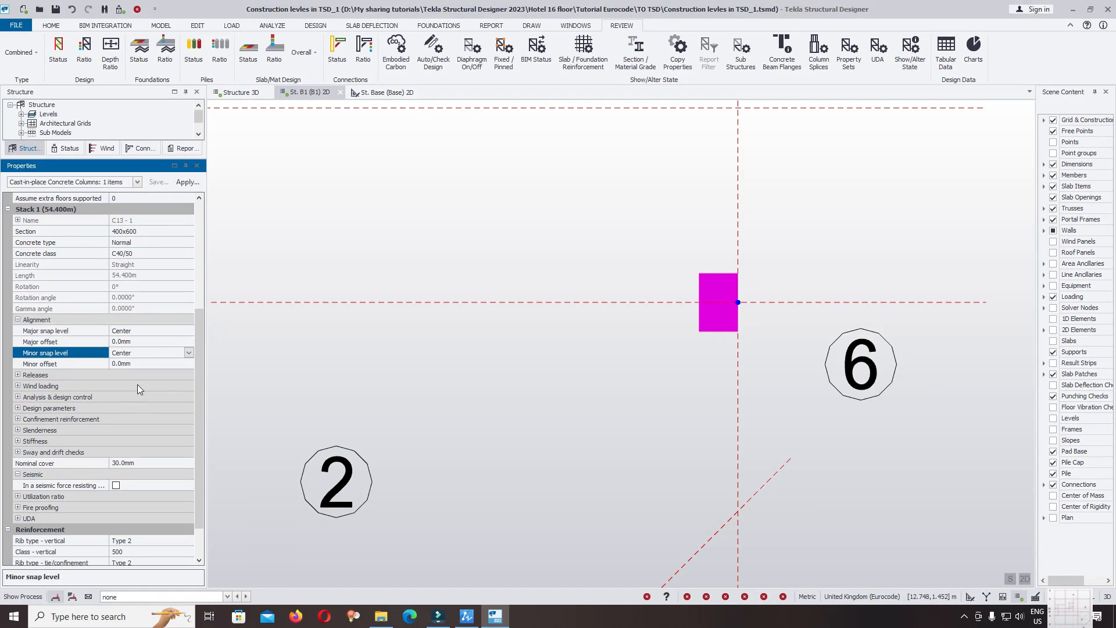
click(148, 364)
click(148, 364)
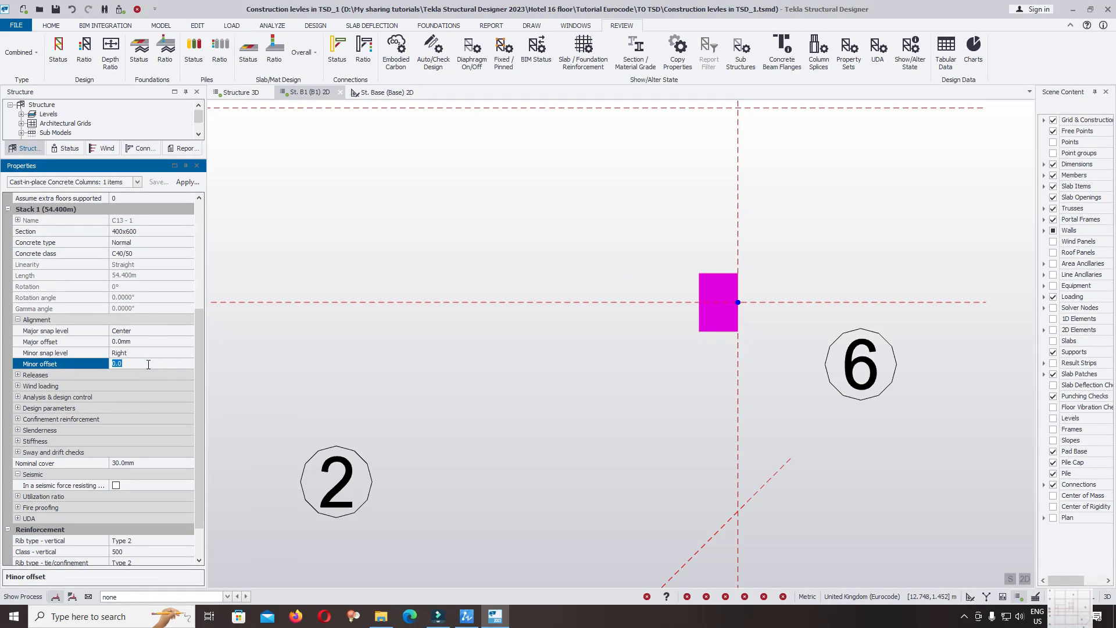
key(Return)
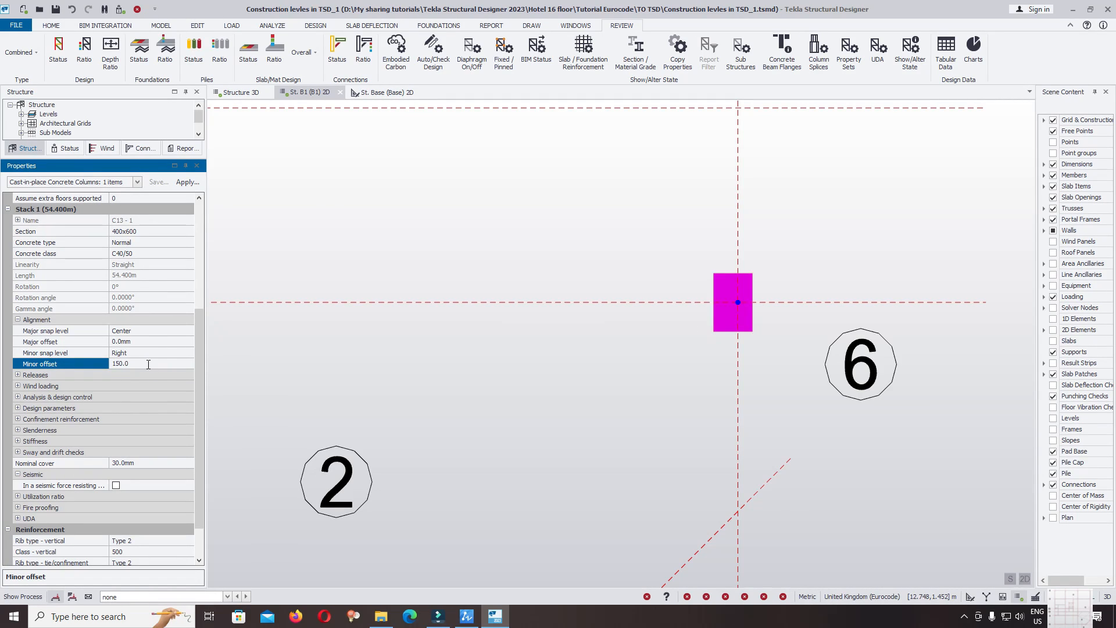
Switch to ZWCAD and measure the width of the C7 column on grid line C with a temporary linear dimension.
key(alt+Tab)
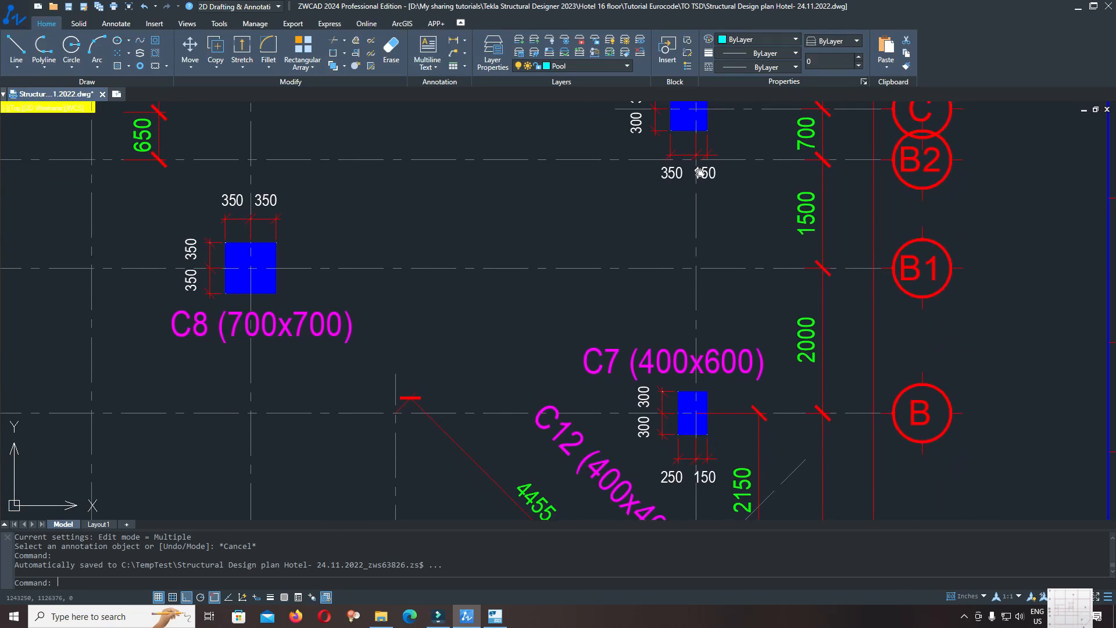
scroll(694, 375, up, 3)
scroll(693, 375, up, 3)
key(Escape)
key(Escape)
text(DLI)
key(Return)
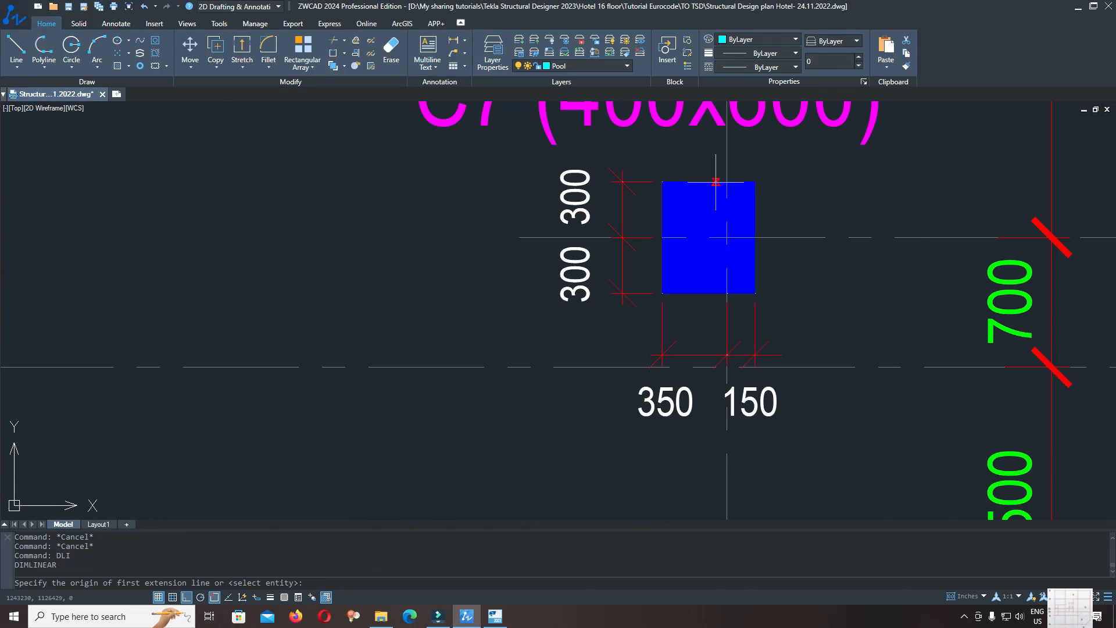
click(755, 182)
click(661, 182)
scroll(662, 182, down, 4)
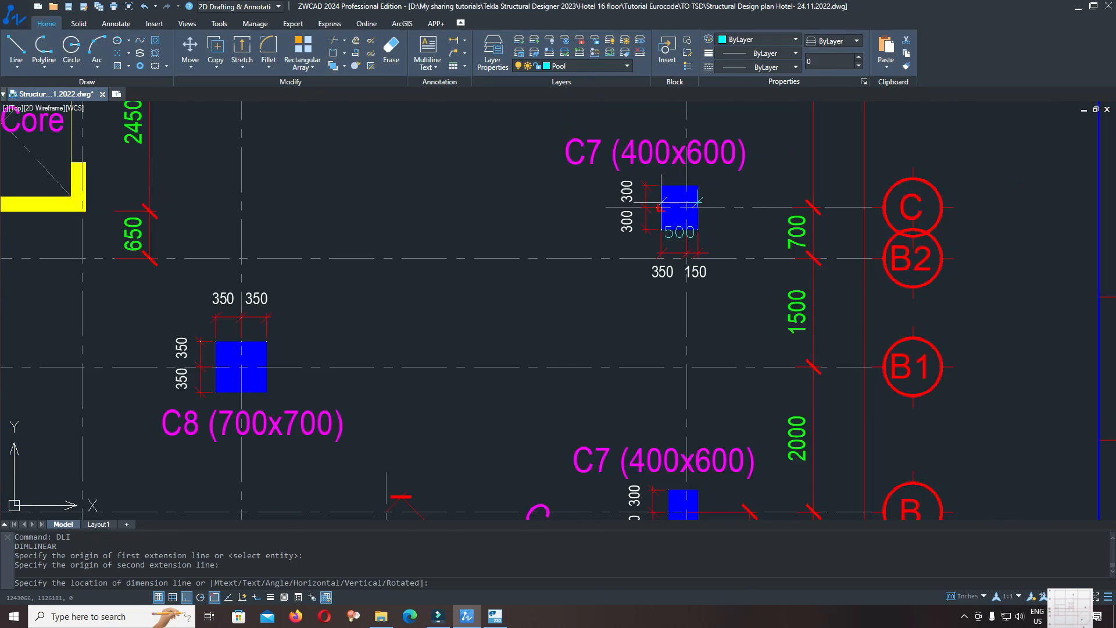
key(Escape)
Correct the size in the C7 column label at grid line C to read C7 (500x600).
scroll(659, 206, down, 4)
scroll(657, 174, up, 4)
double_click(639, 154)
click(639, 156)
key(BackSpace)
text(5)
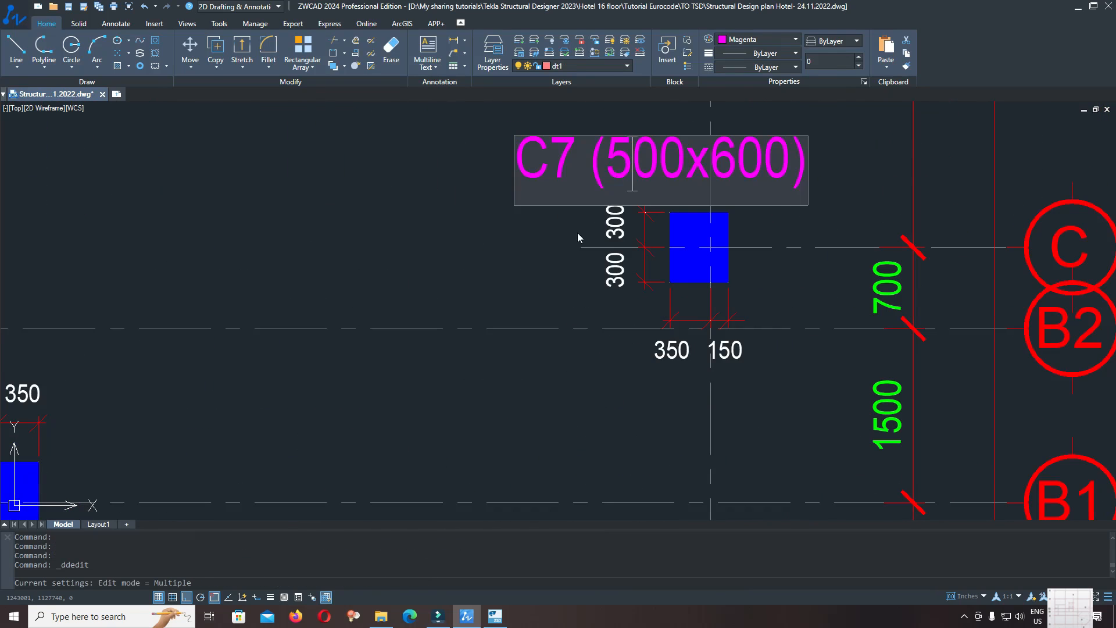
Switch to Tekla Structural Designer and place a cast-in-place concrete column at grid intersection C/1.
key(alt+Tab)
scroll(753, 354, up, 5)
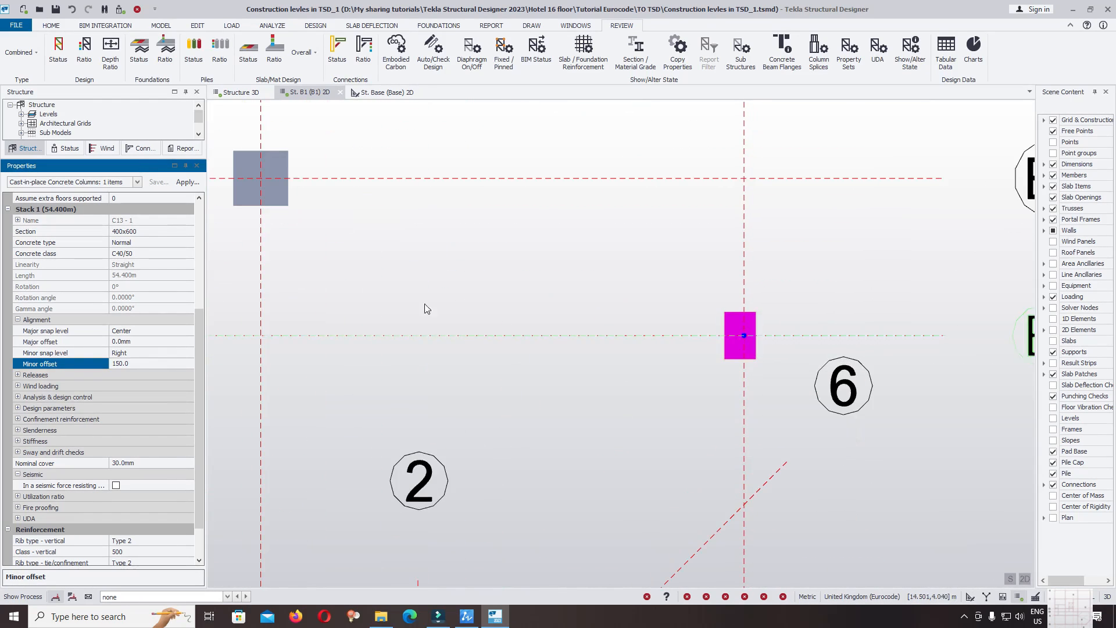
click(161, 26)
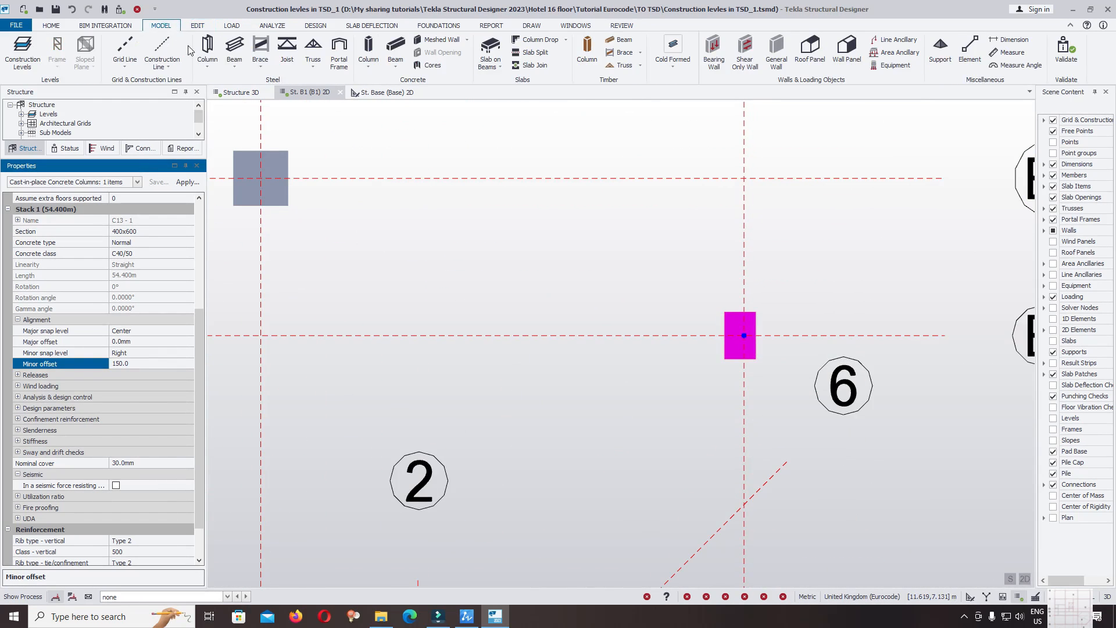
click(368, 50)
scroll(768, 340, down, 3)
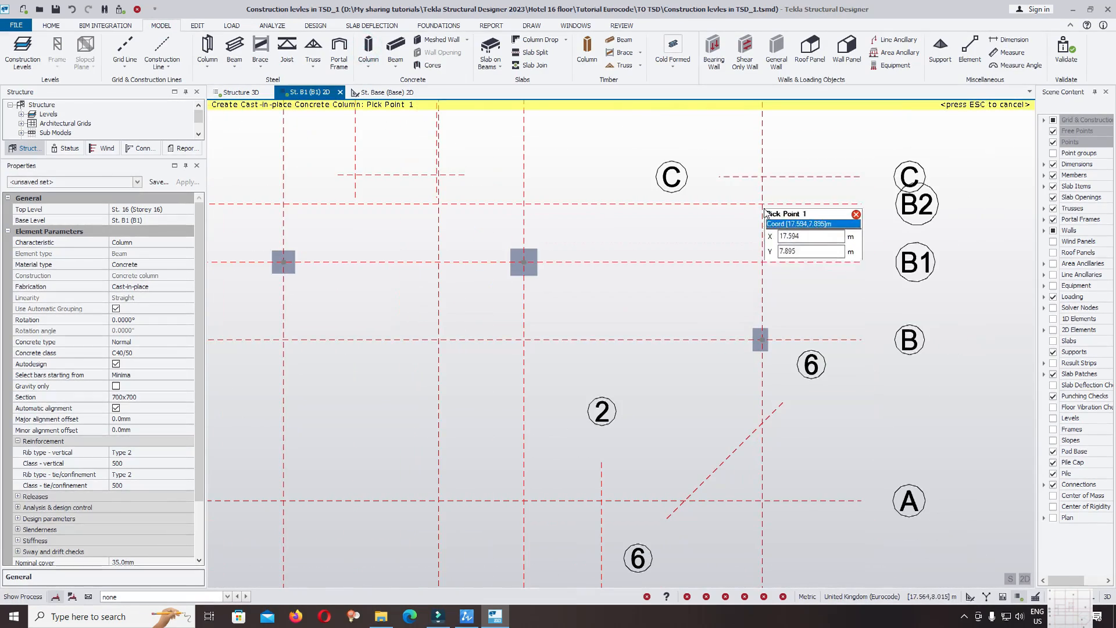
click(771, 188)
key(Escape)
scroll(773, 186, up, 2)
click(776, 174)
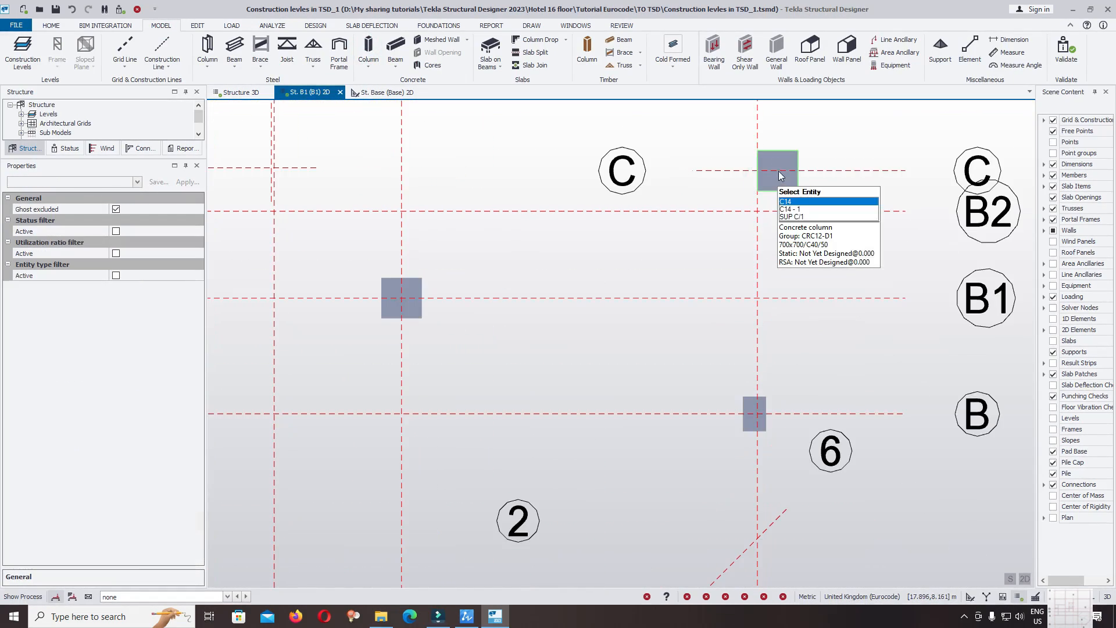
click(802, 202)
key(Escape)
Copy all properties from the B/1 column to the C/1 column.
click(622, 26)
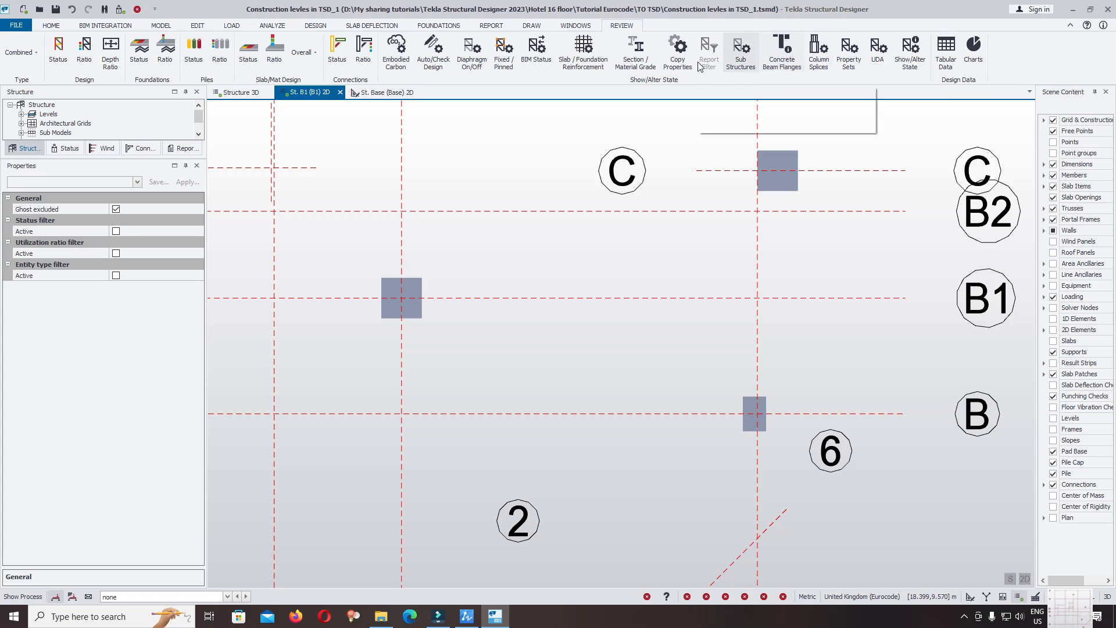
click(678, 51)
click(744, 402)
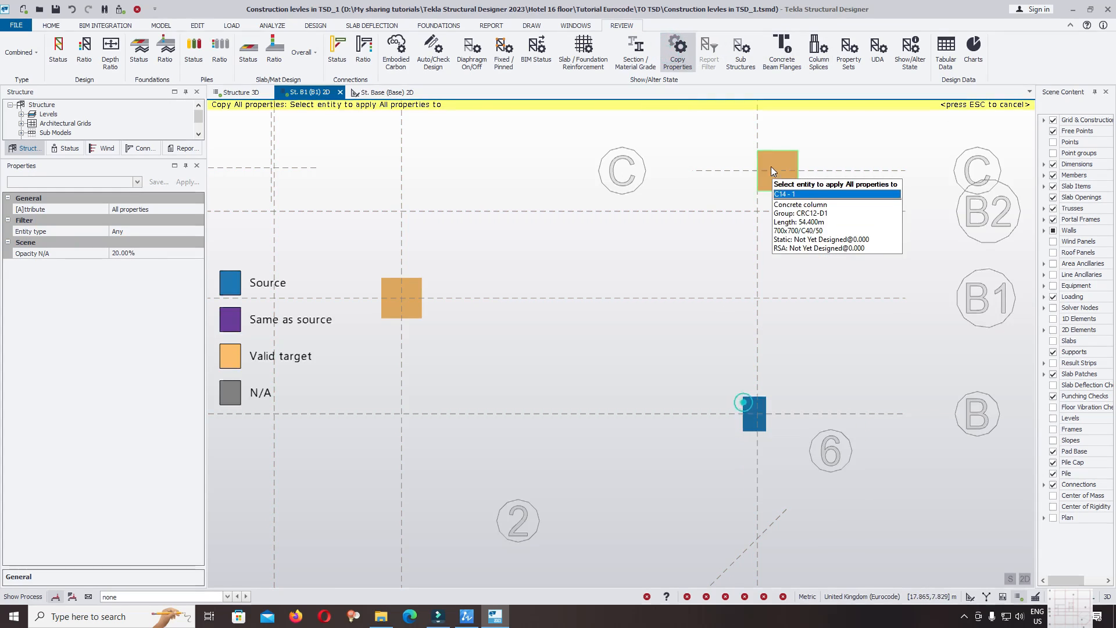
click(777, 153)
key(Escape)
mouse_move(762, 158)
key(Escape)
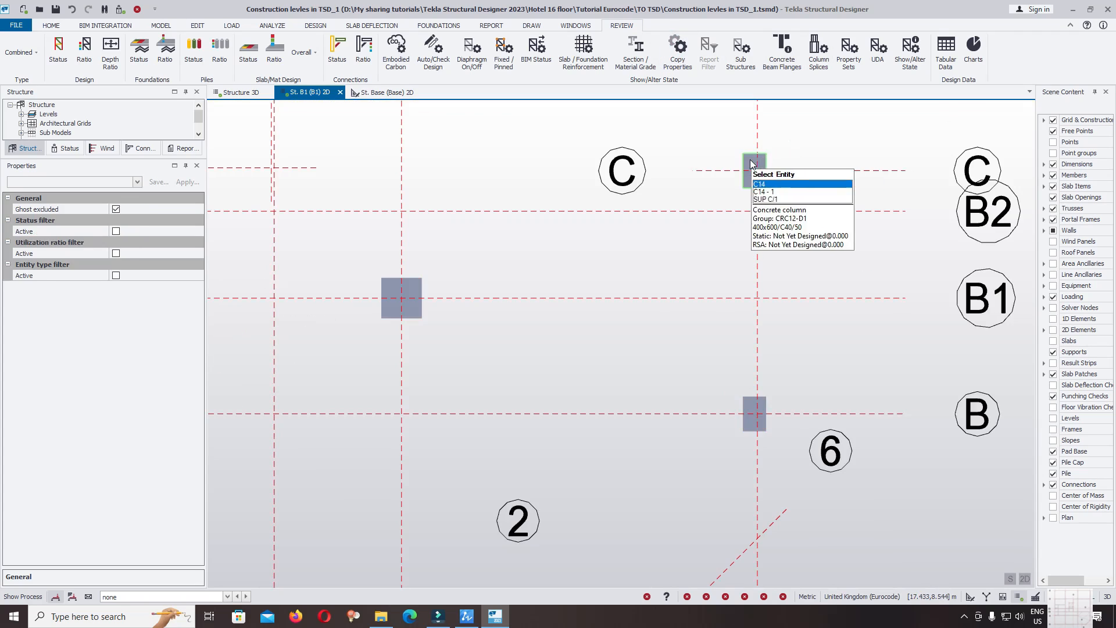
Change the C/1 column's section to 500x600 by setting its breadth to 500 mm.
click(762, 159)
click(177, 409)
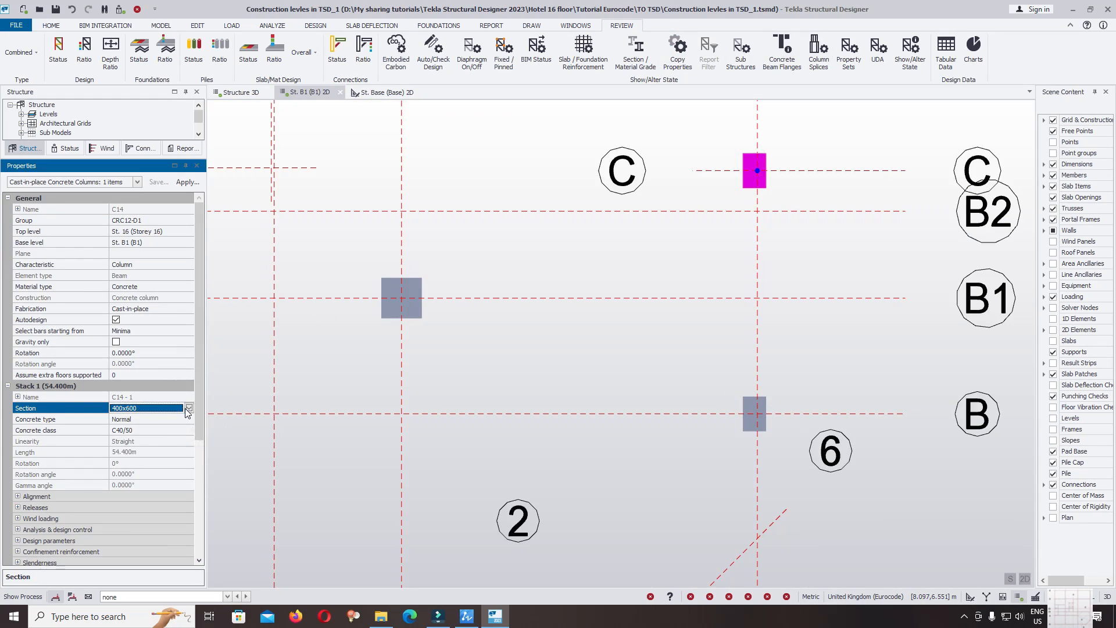
click(187, 408)
click(151, 474)
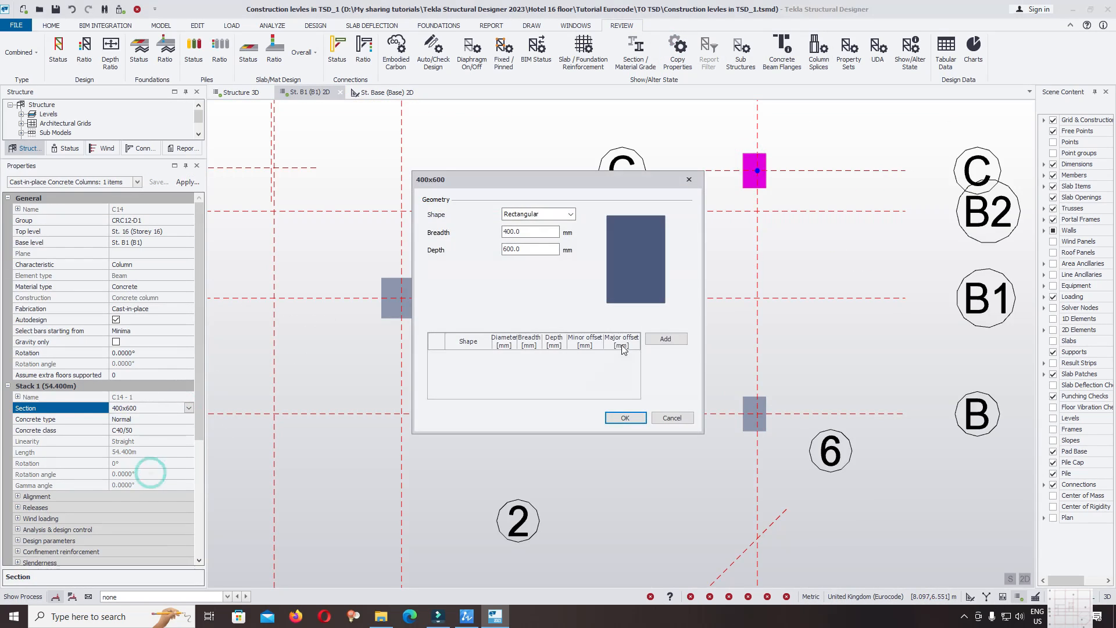
text(5)
click(633, 420)
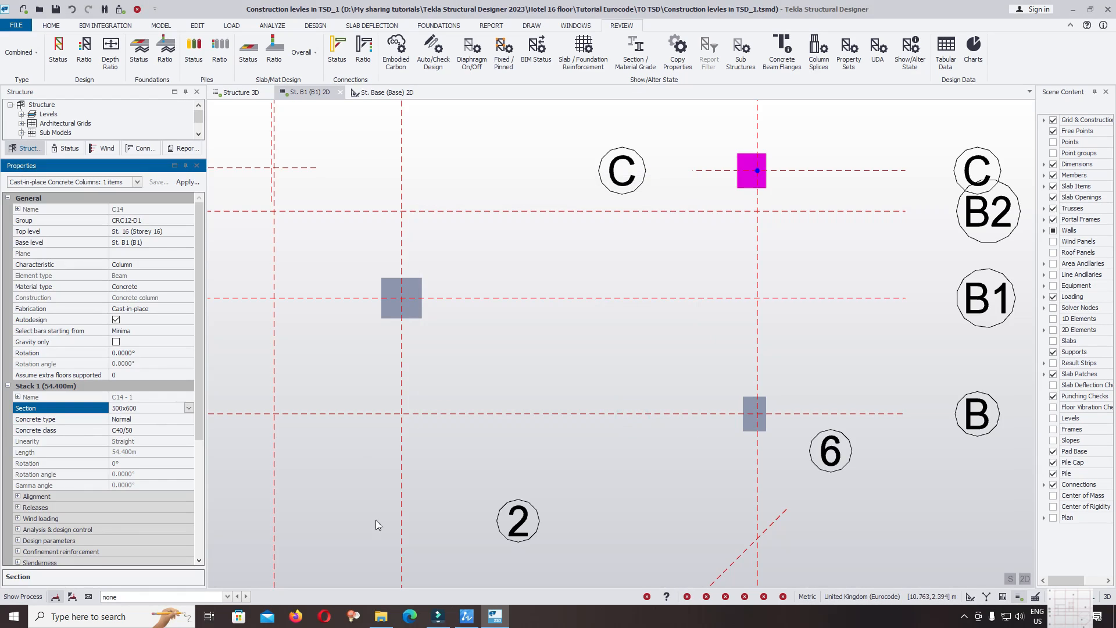
Compare the C7 column's size and offsets in ZWCAD with the C/1 column in Tekla Structural Designer.
click(497, 615)
scroll(679, 267, up, 3)
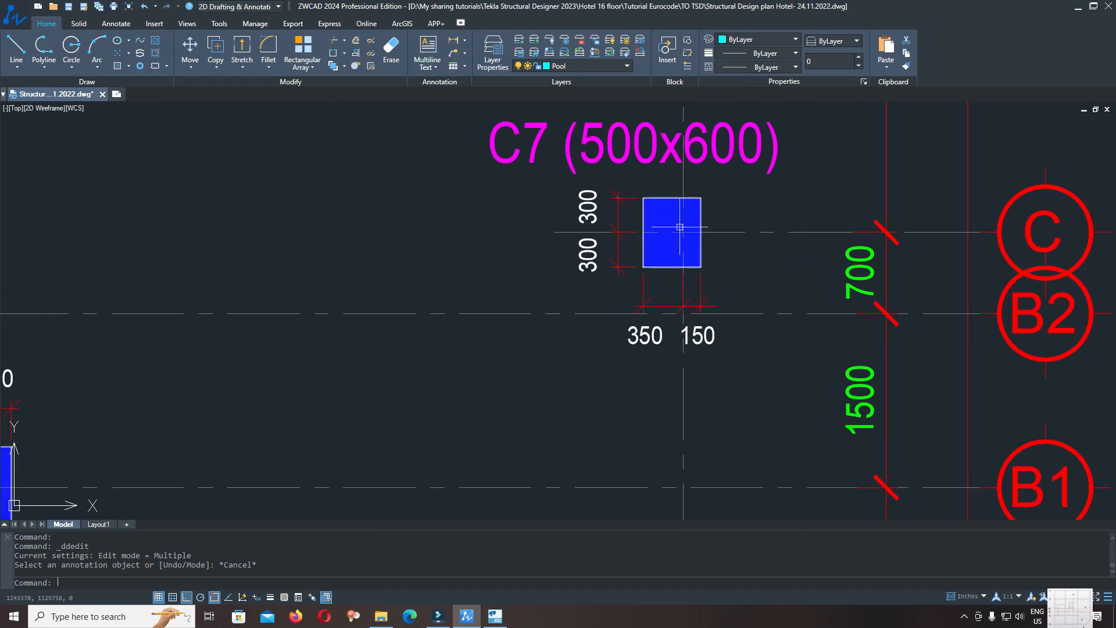
scroll(668, 278, down, 2)
scroll(669, 277, up, 2)
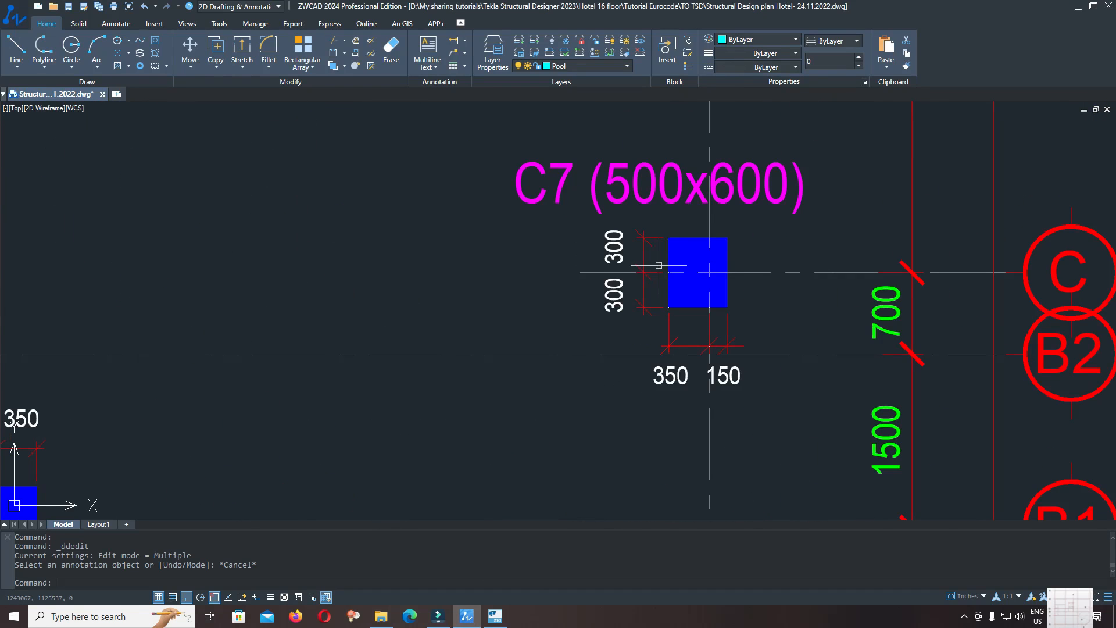
click(495, 617)
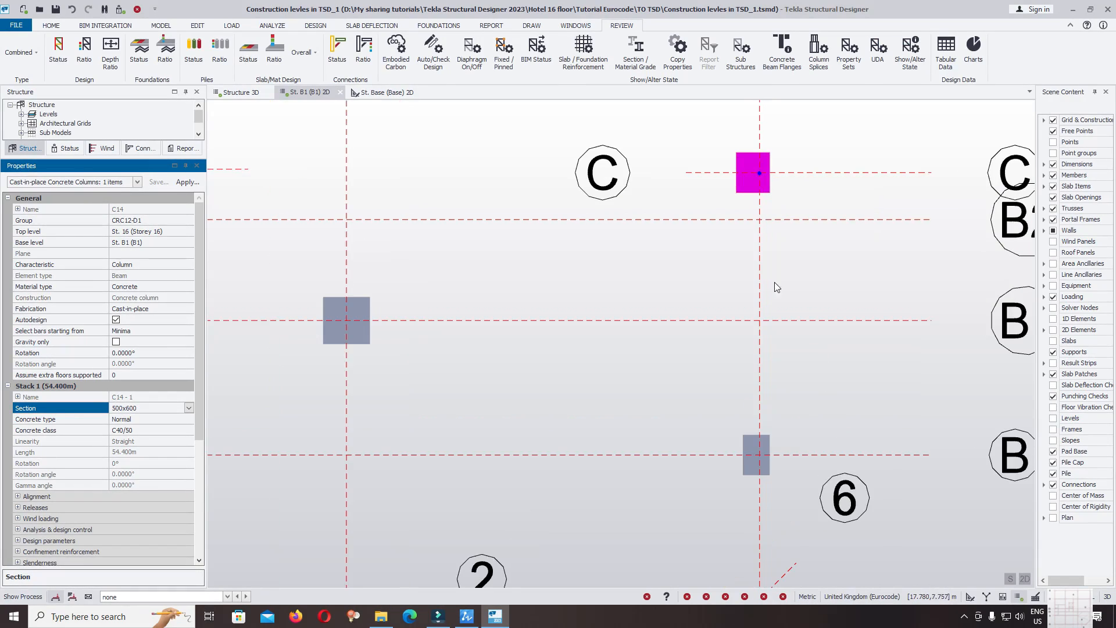
scroll(745, 347, up, 3)
scroll(751, 150, up, 1)
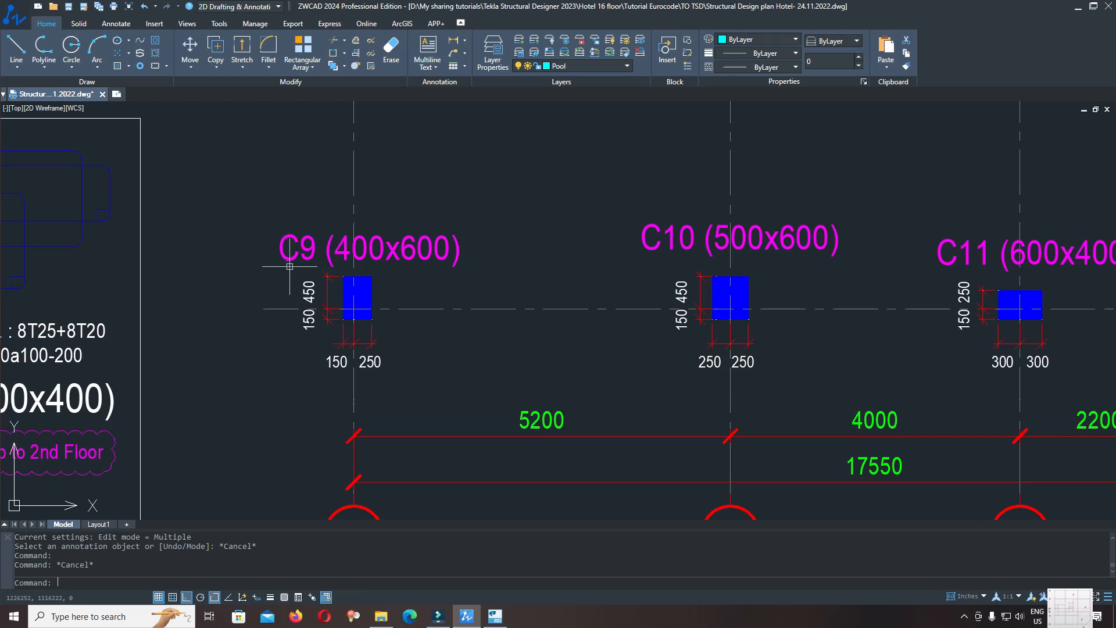
Check the C9 column in ZWCAD and place a cast-in-place concrete column at grid intersection A/5 in Tekla Structural Designer.
scroll(298, 285, down, 2)
scroll(227, 262, up, 3)
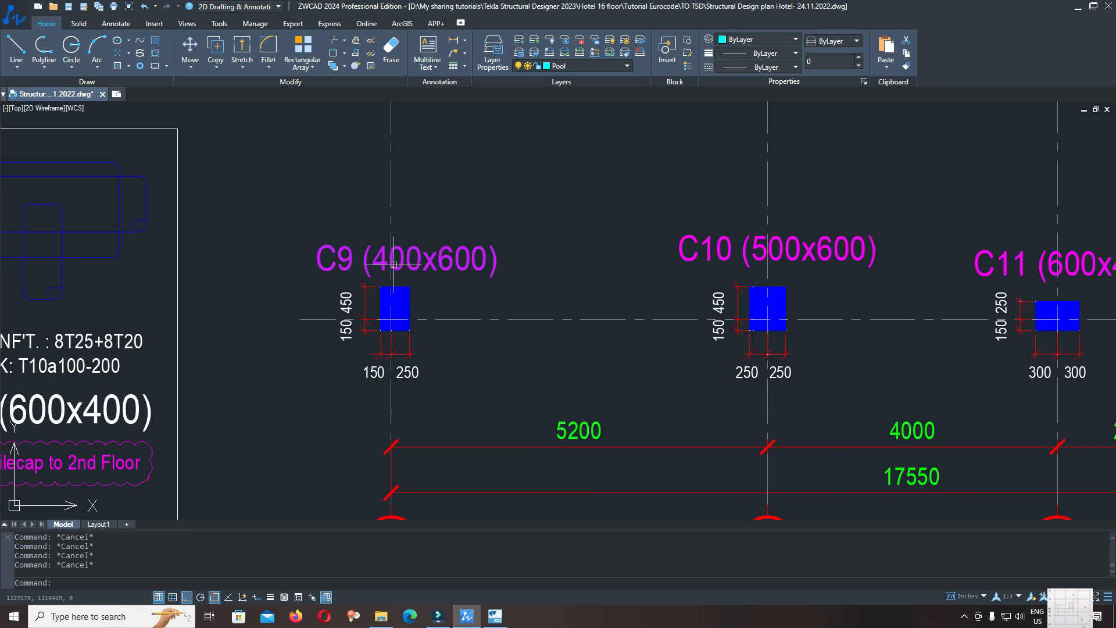
click(495, 612)
click(161, 25)
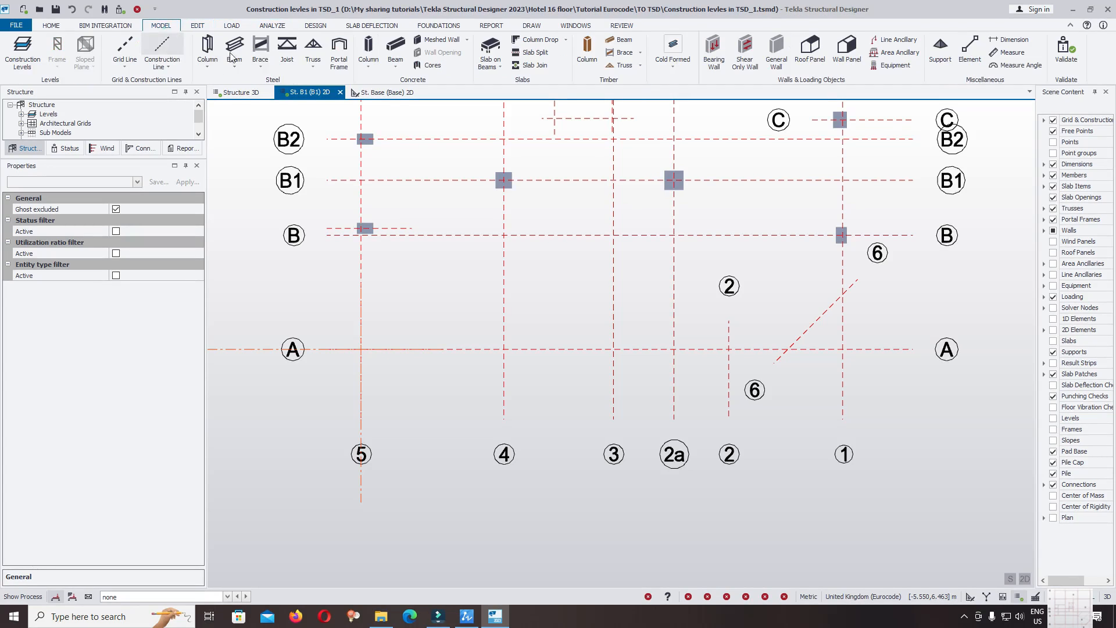
click(368, 47)
click(362, 350)
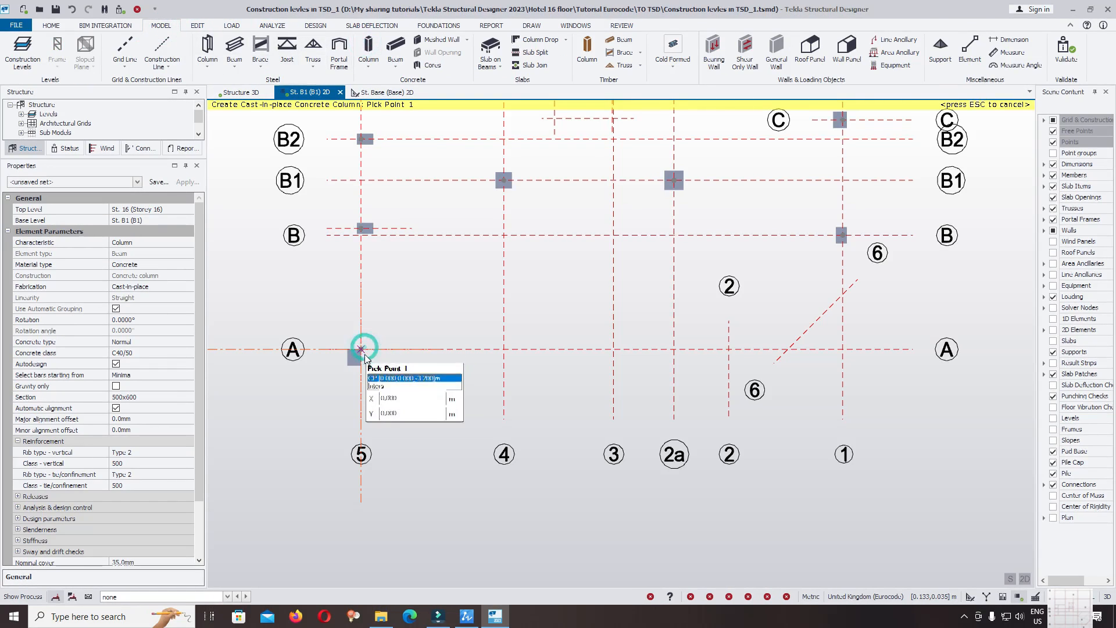
Copy all properties from the column near grid intersection B/5 to the A/5 column.
click(622, 27)
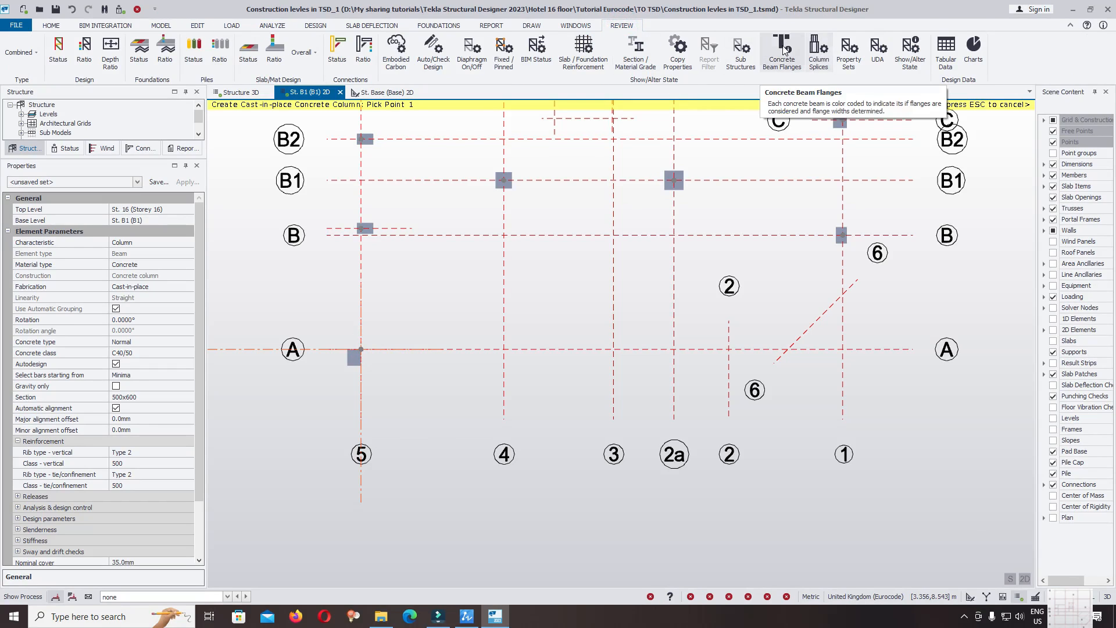
click(844, 46)
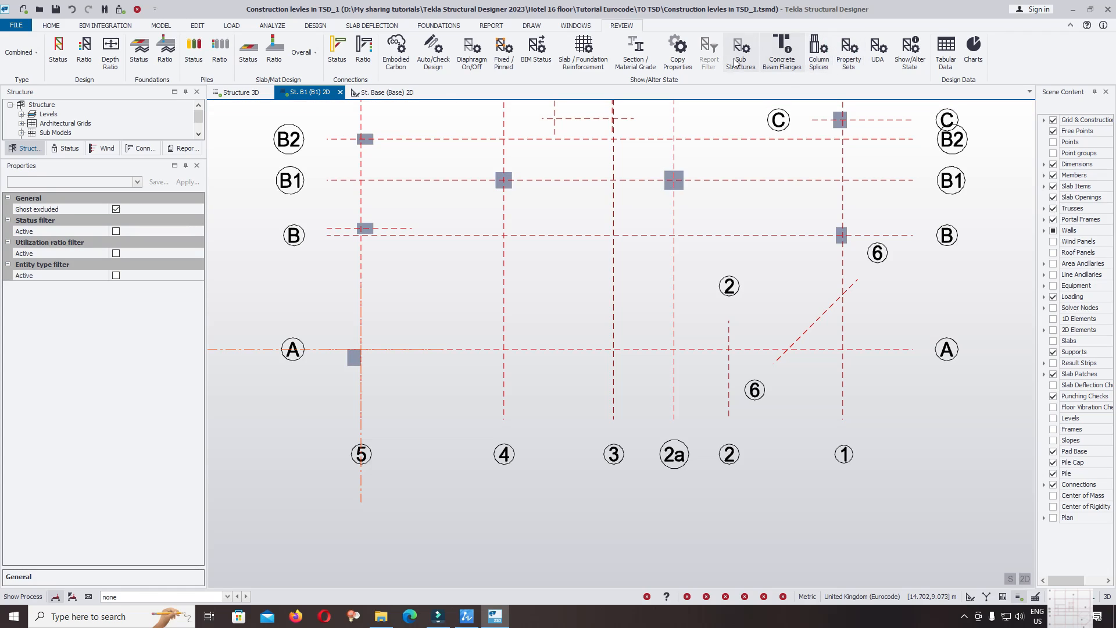
click(678, 49)
click(371, 227)
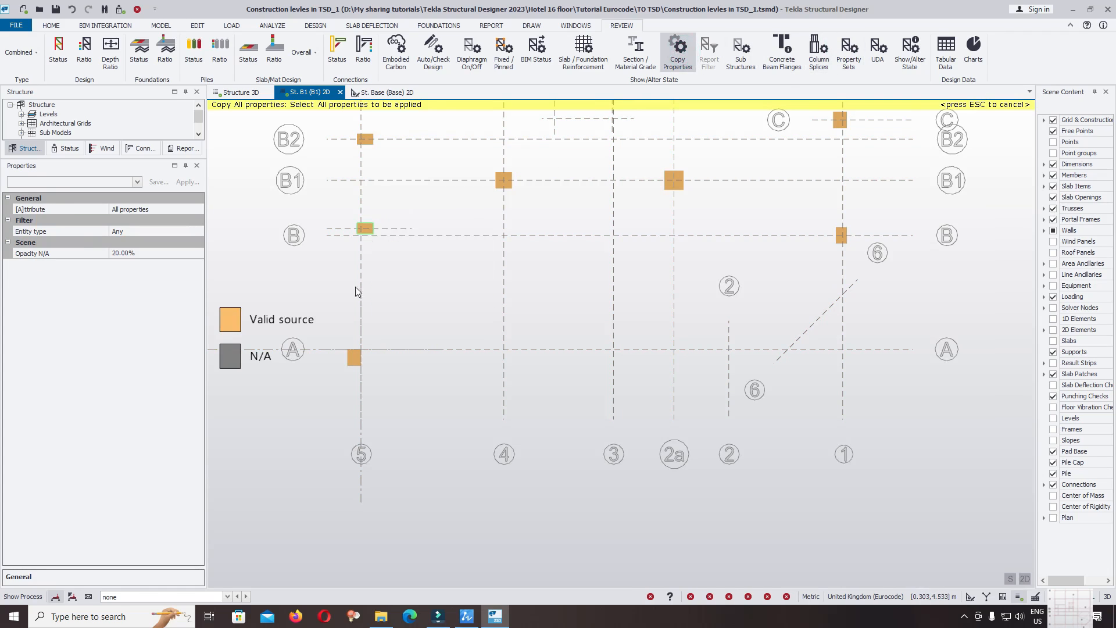
click(351, 358)
scroll(370, 361, up, 2)
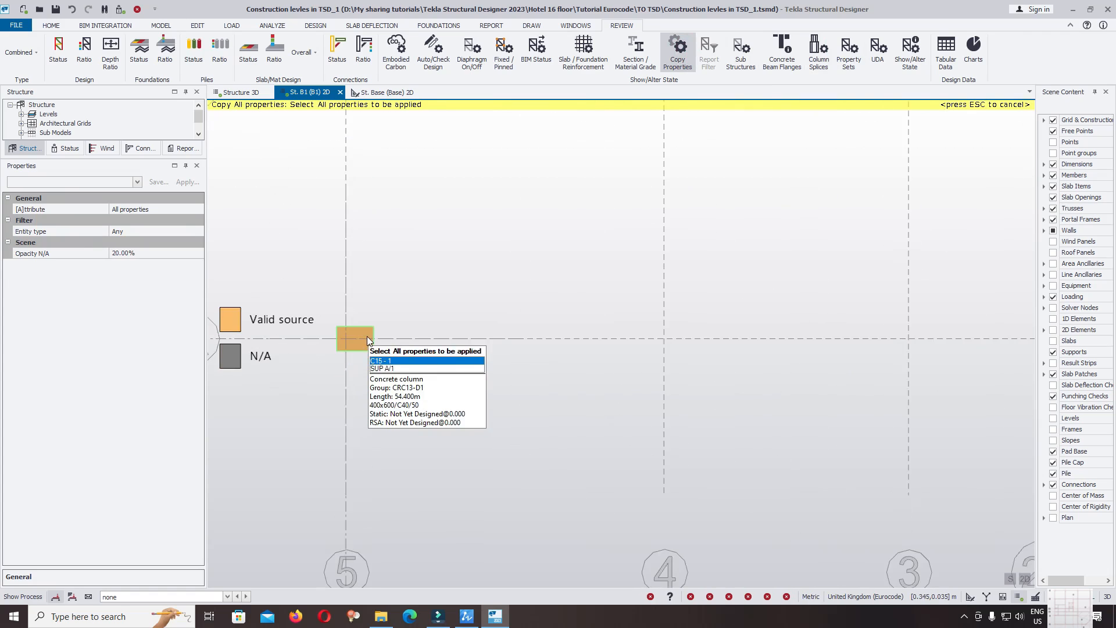
key(Escape)
Set the A/5 column's rotation to 0°.
click(357, 336)
click(187, 308)
click(146, 321)
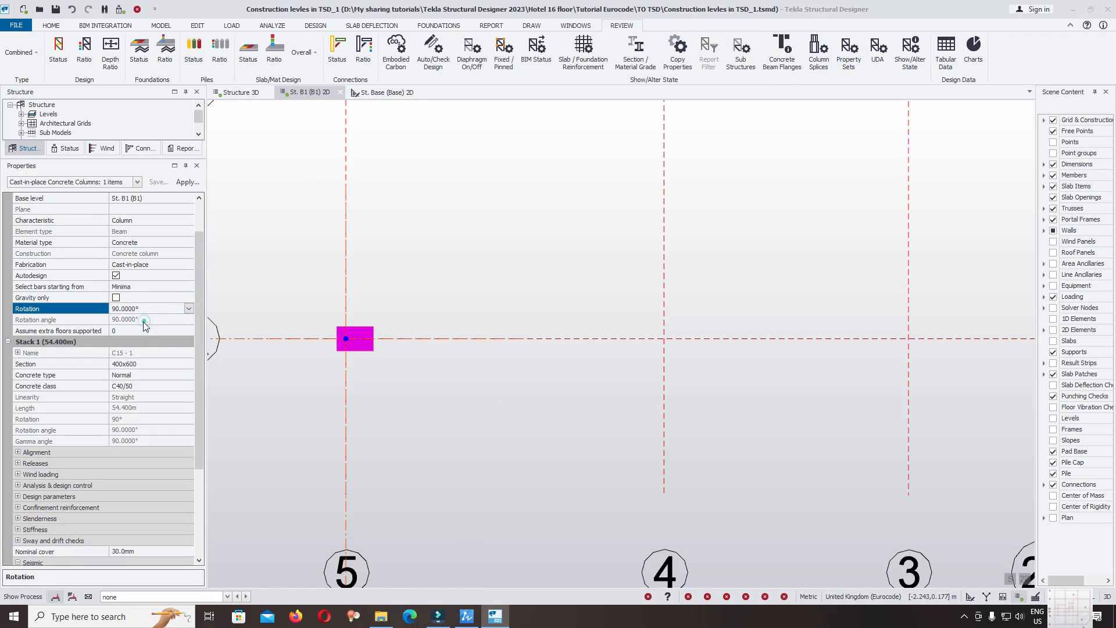
Check the C9 column's vertical offsets in ZWCAD and set the A/5 column's major offset to 450 mm in Tekla Structural Designer.
key(alt+Tab)
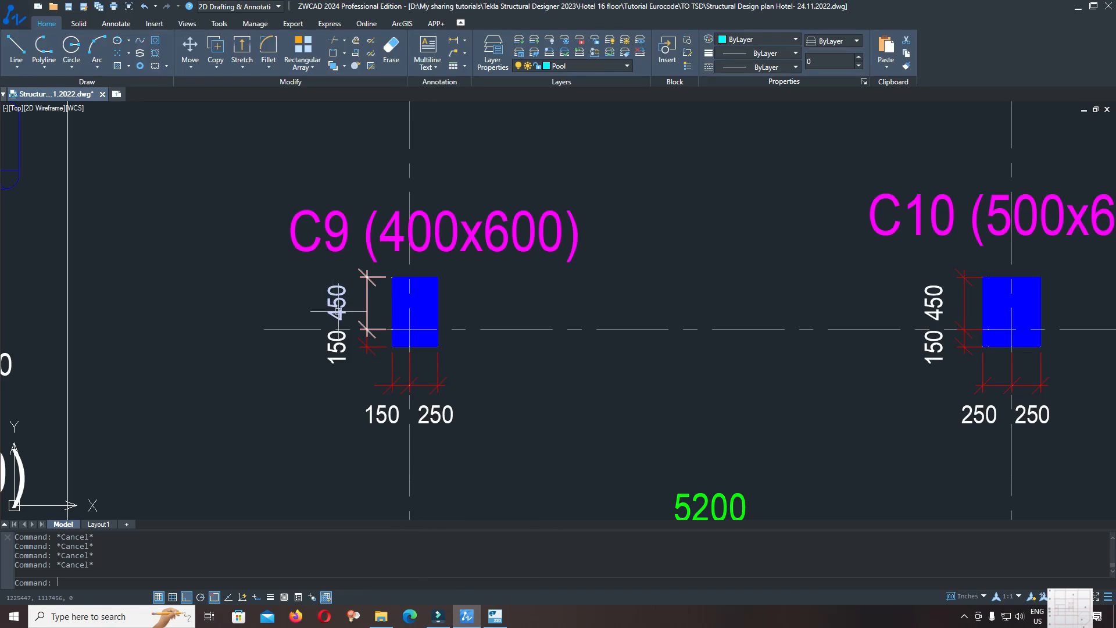
click(458, 604)
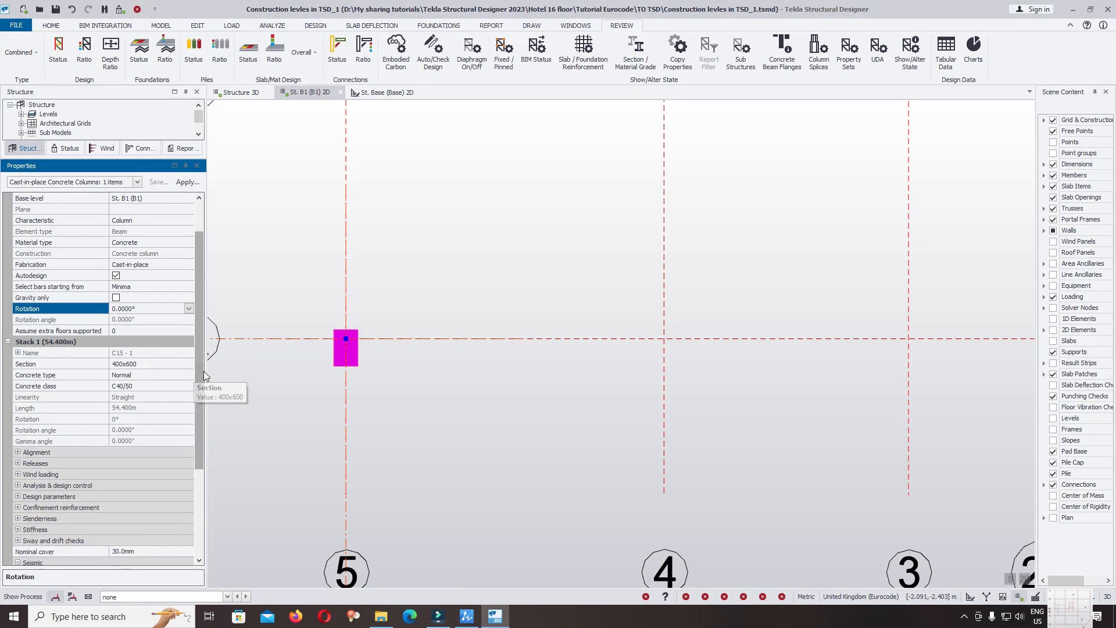
scroll(197, 418, down, 3)
scroll(198, 419, down, 4)
click(18, 355)
click(17, 353)
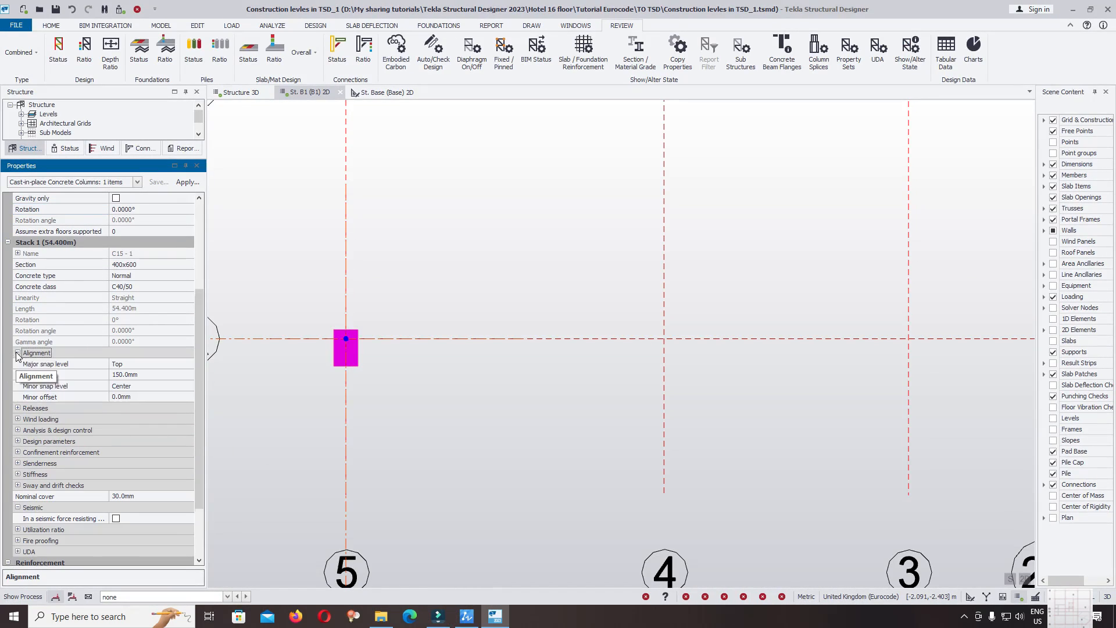
click(166, 375)
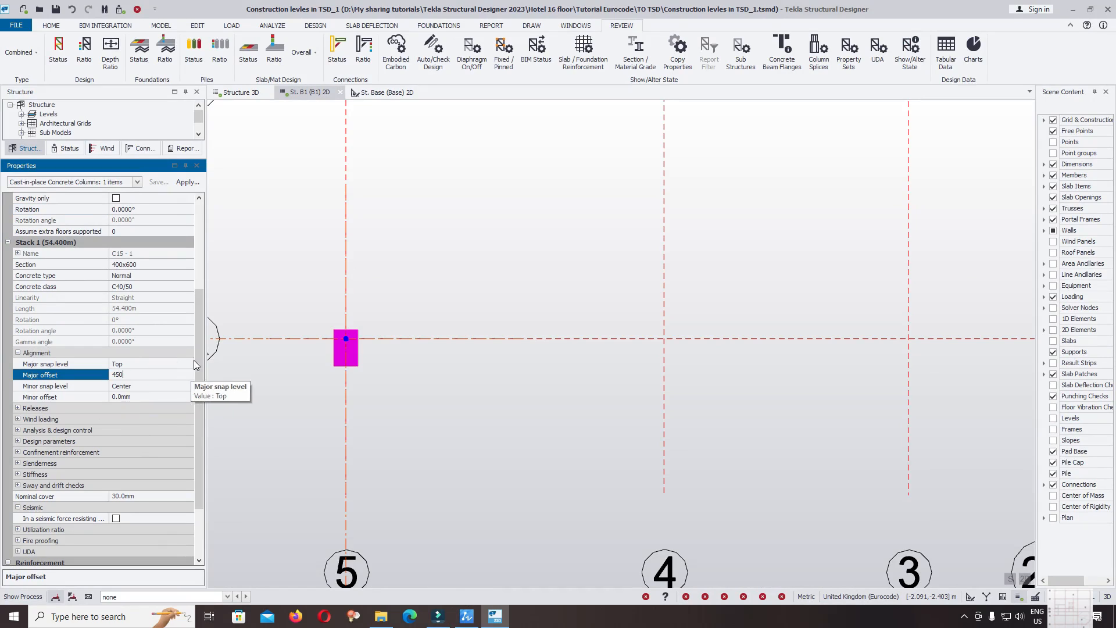
Check C9's horizontal offsets in ZWCAD, and set the A/5 column's minor snap level to Left with a 150 mm minor offset.
click(467, 616)
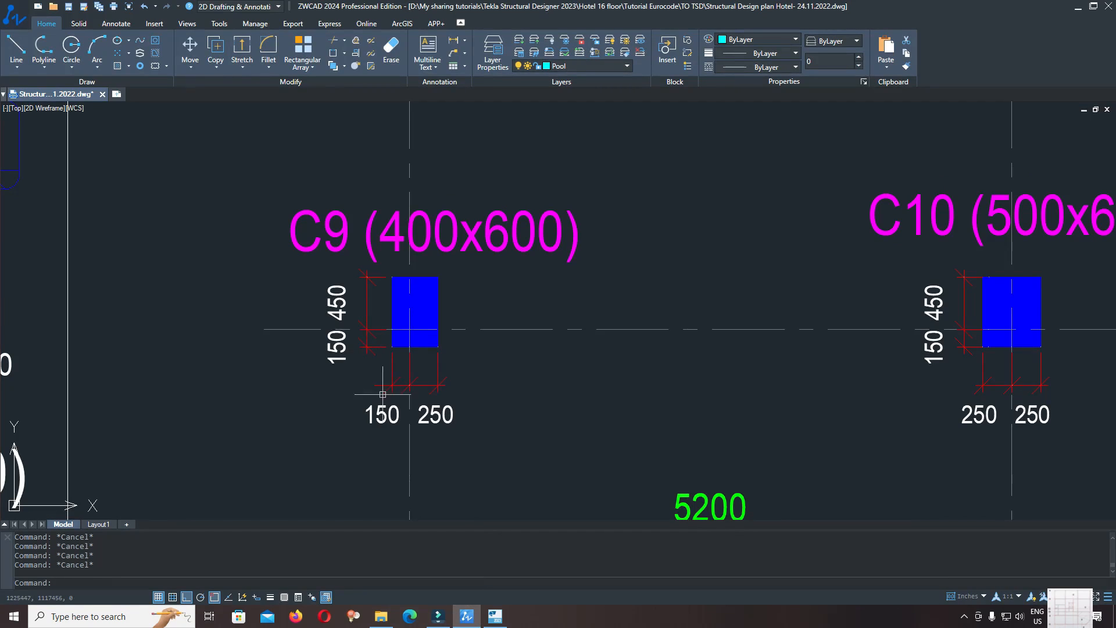
click(463, 612)
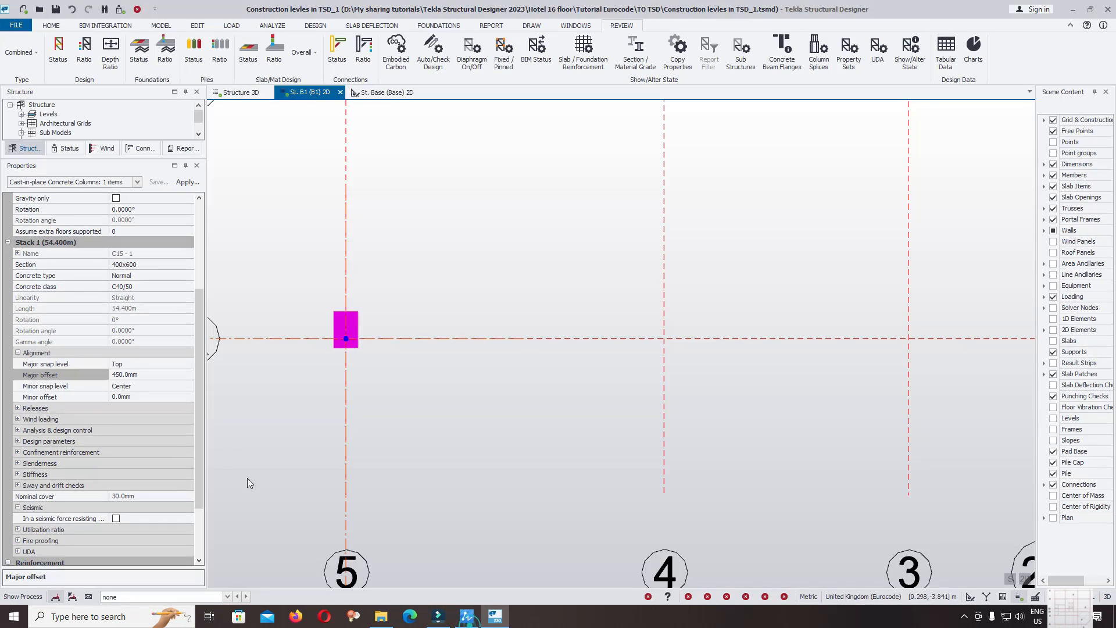
click(165, 386)
click(189, 386)
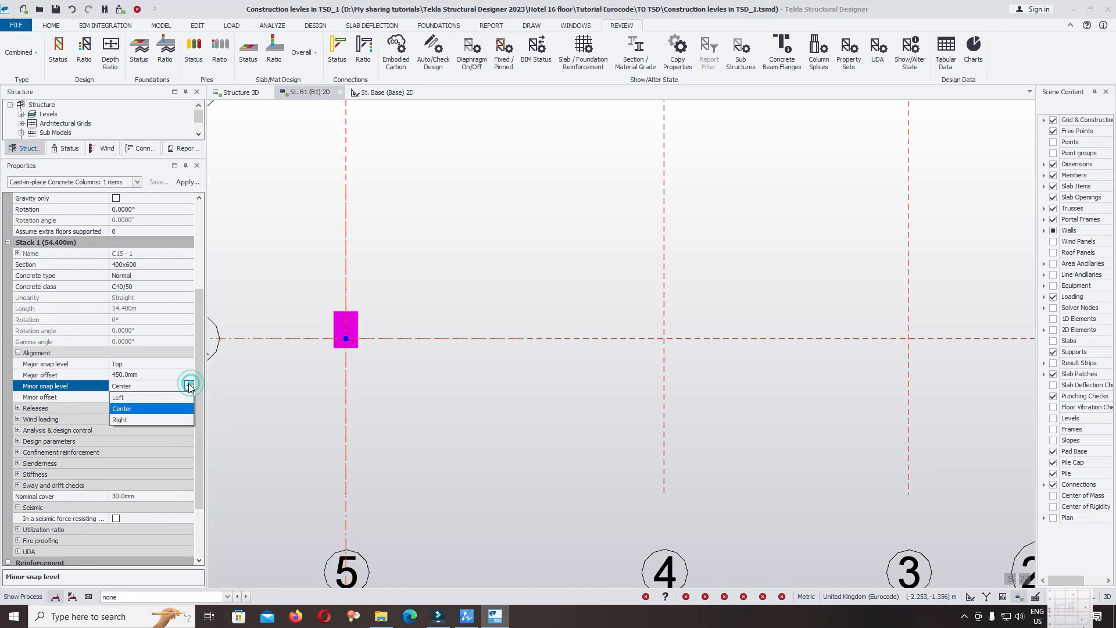
click(139, 397)
click(147, 397)
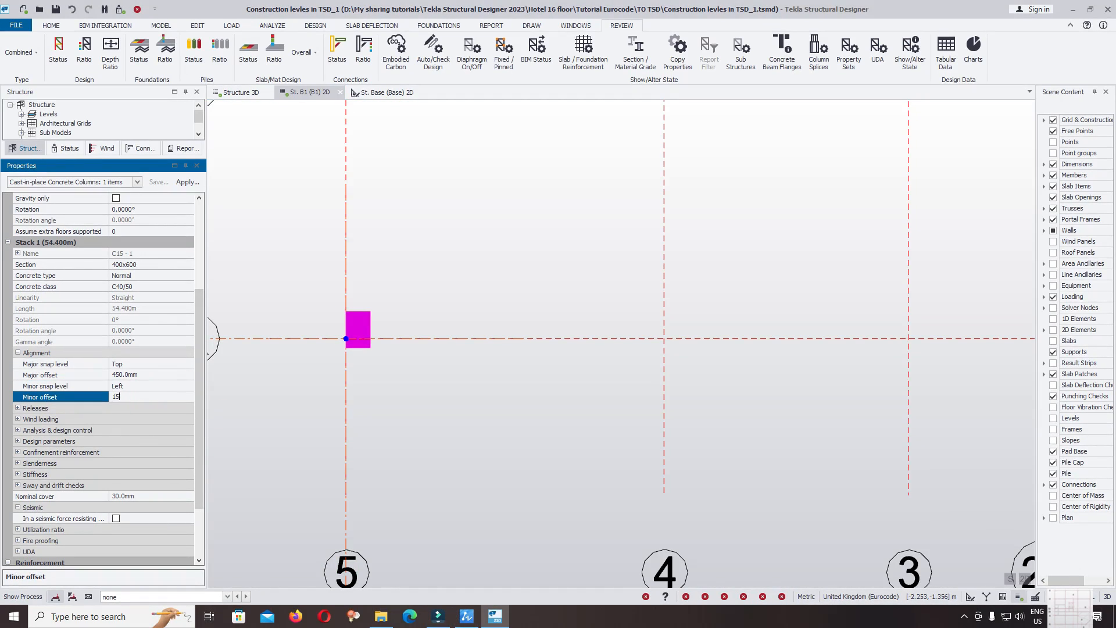
text(150)
click(310, 245)
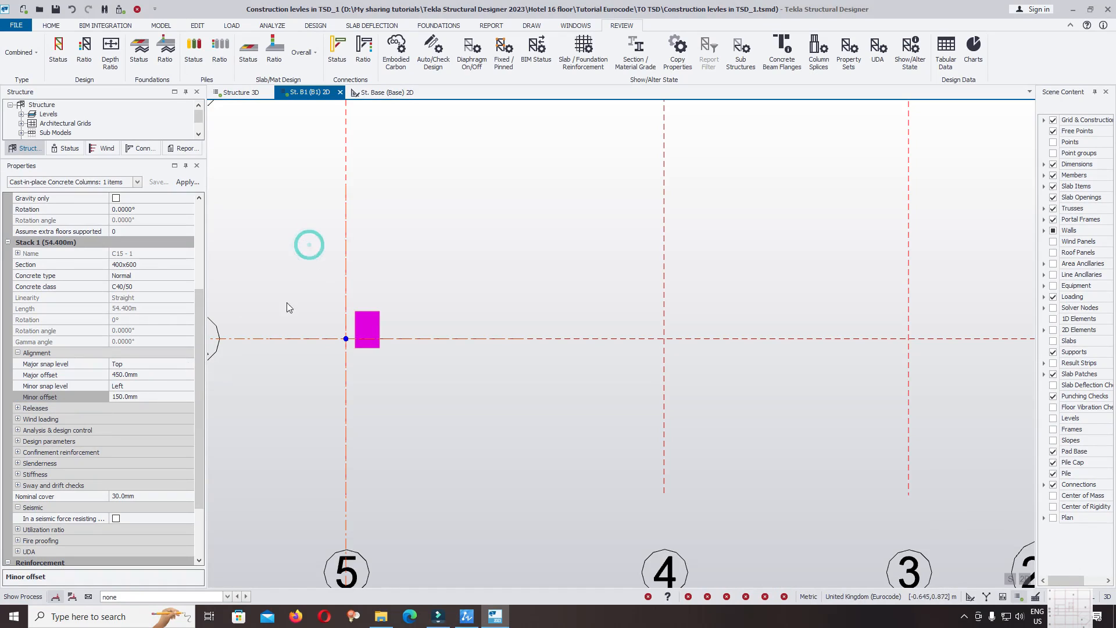
Set the A/5 column's minor offset to -150 mm and deselect the column.
click(152, 399)
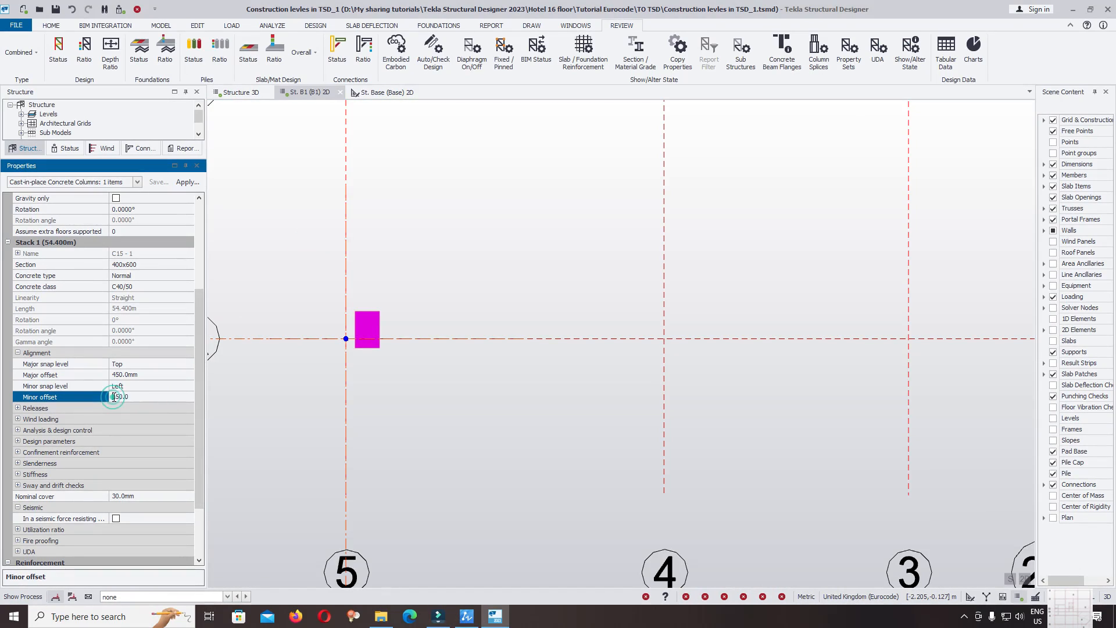
text(-)
key(Return)
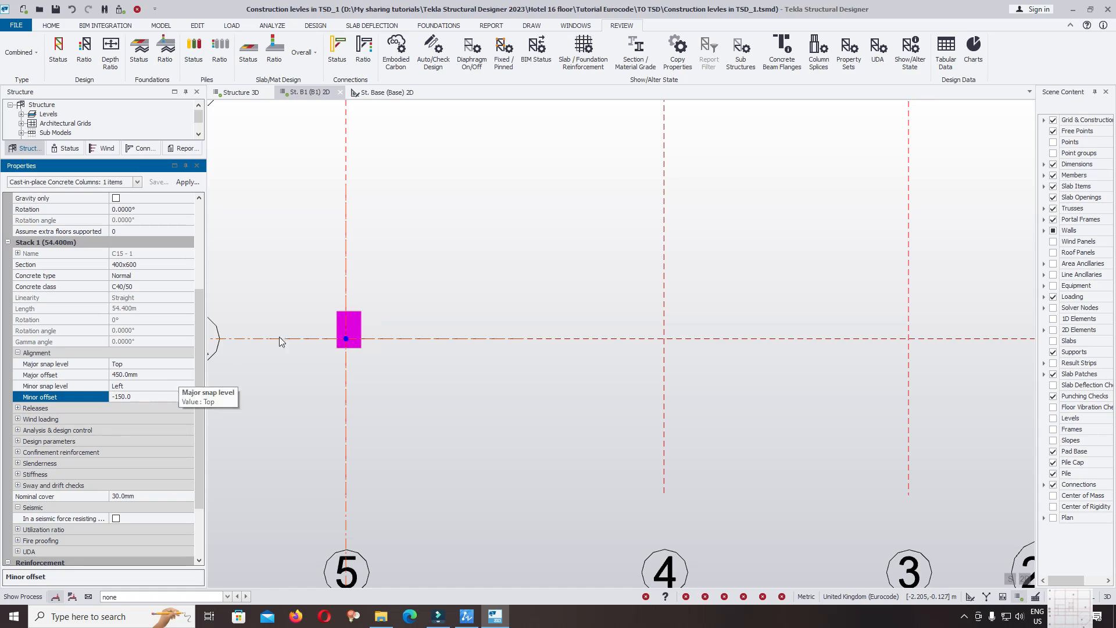
click(415, 266)
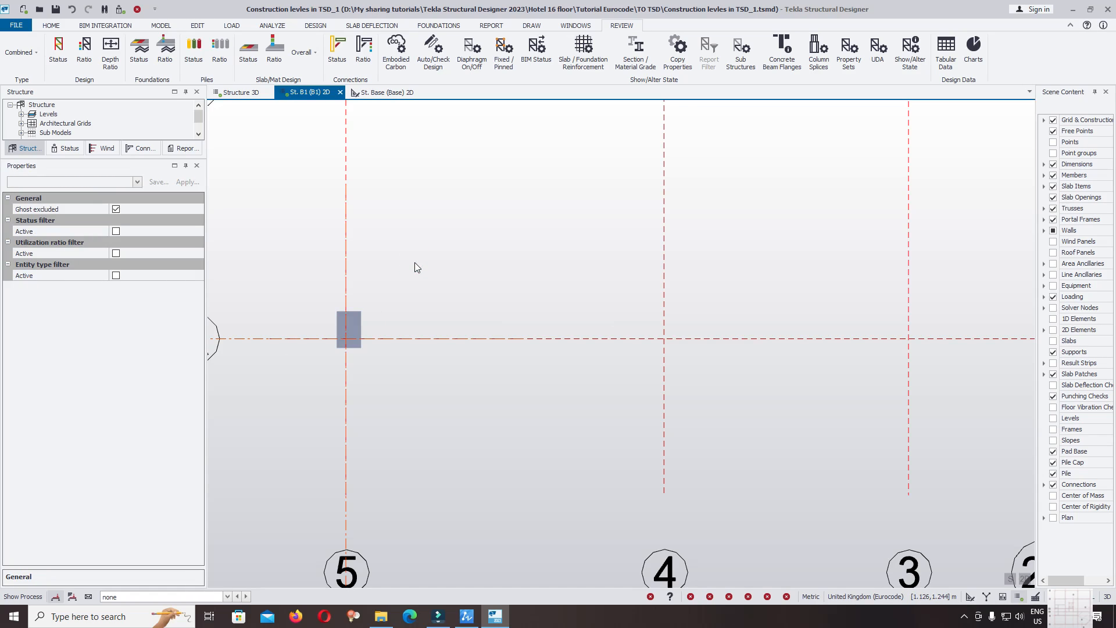
Switch to ZWCAD and examine the C10 column's size and offsets, comparing it with the other columns on the plan.
click(468, 617)
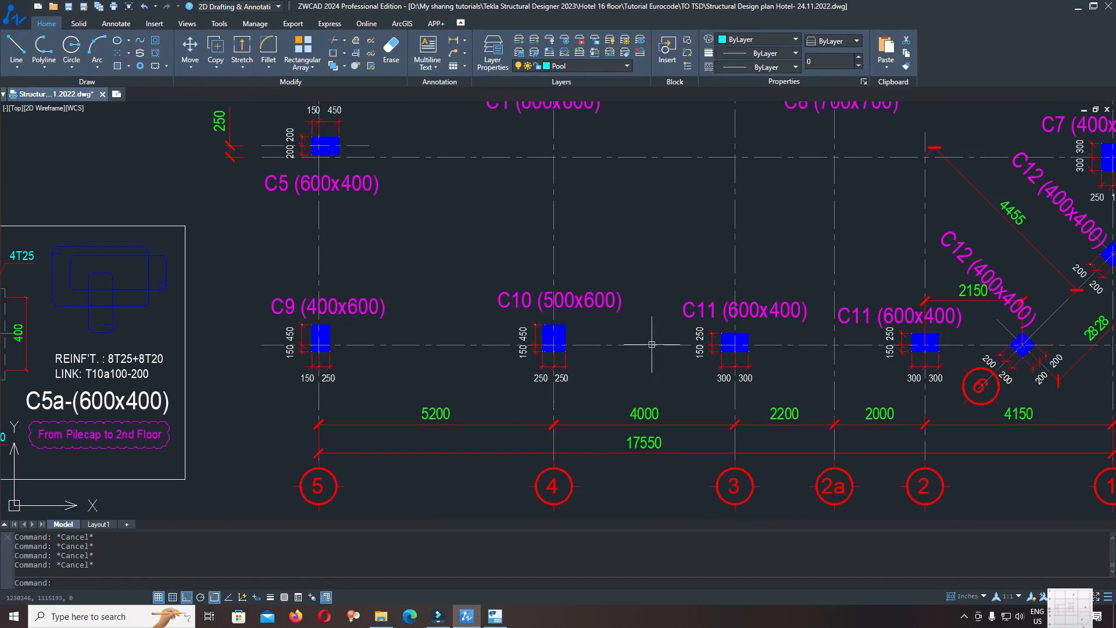
scroll(530, 362, up, 3)
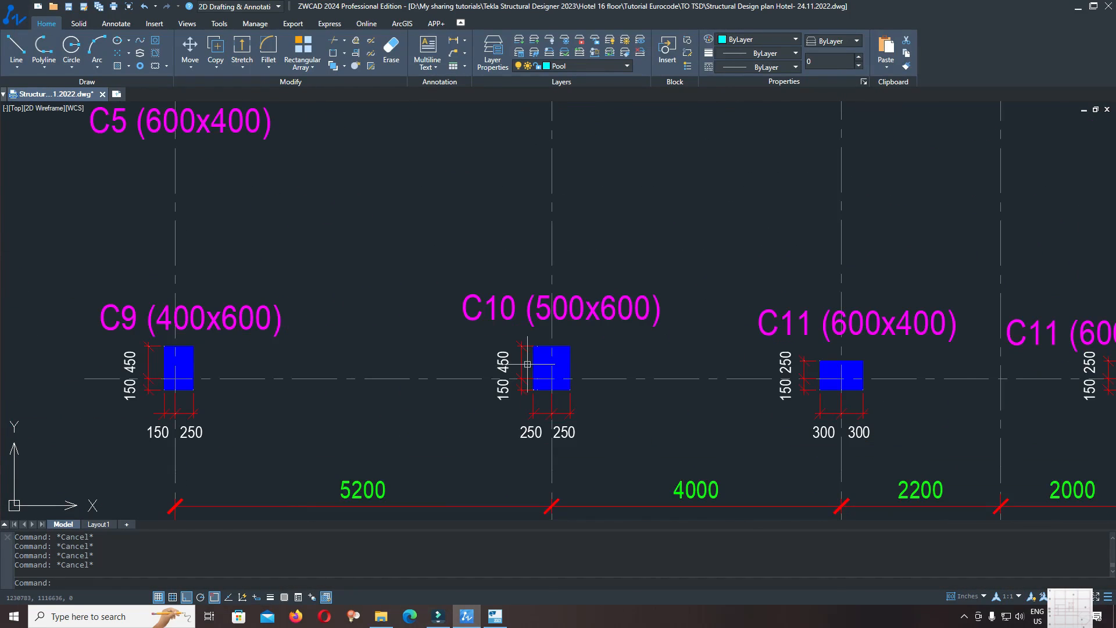
scroll(528, 364, down, 3)
mouse_move(509, 356)
middle_down()
mouse_move(474, 392)
mouse_move(488, 409)
middle_up()
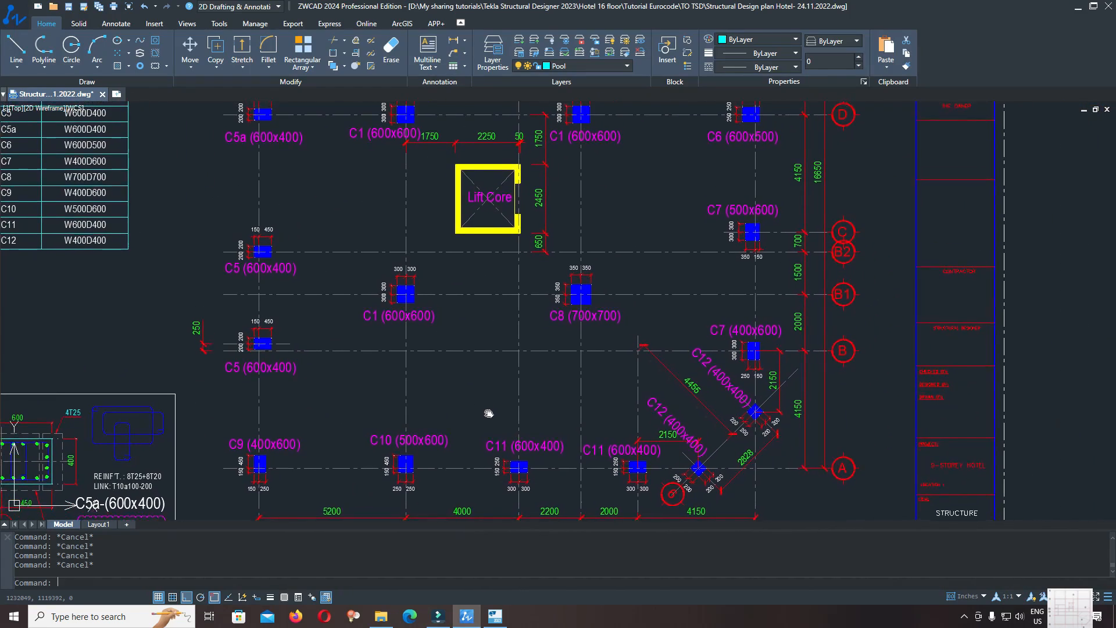
scroll(759, 207, down, 4)
scroll(759, 207, up, 5)
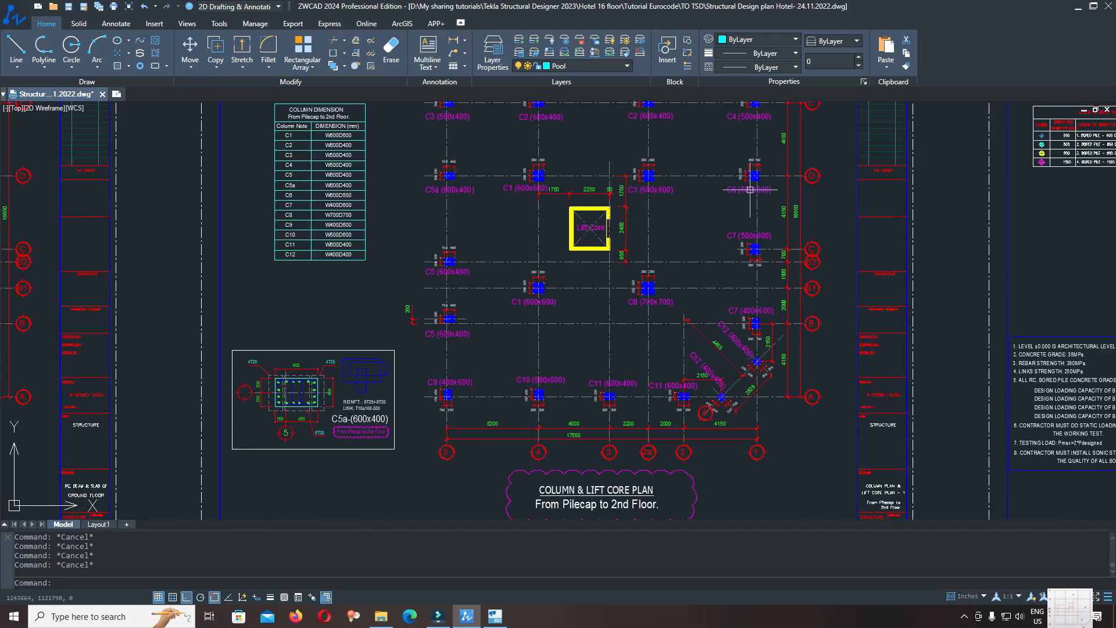
mouse_move(779, 365)
middle_down()
mouse_move(779, 221)
mouse_move(776, 377)
mouse_move(773, 337)
middle_up()
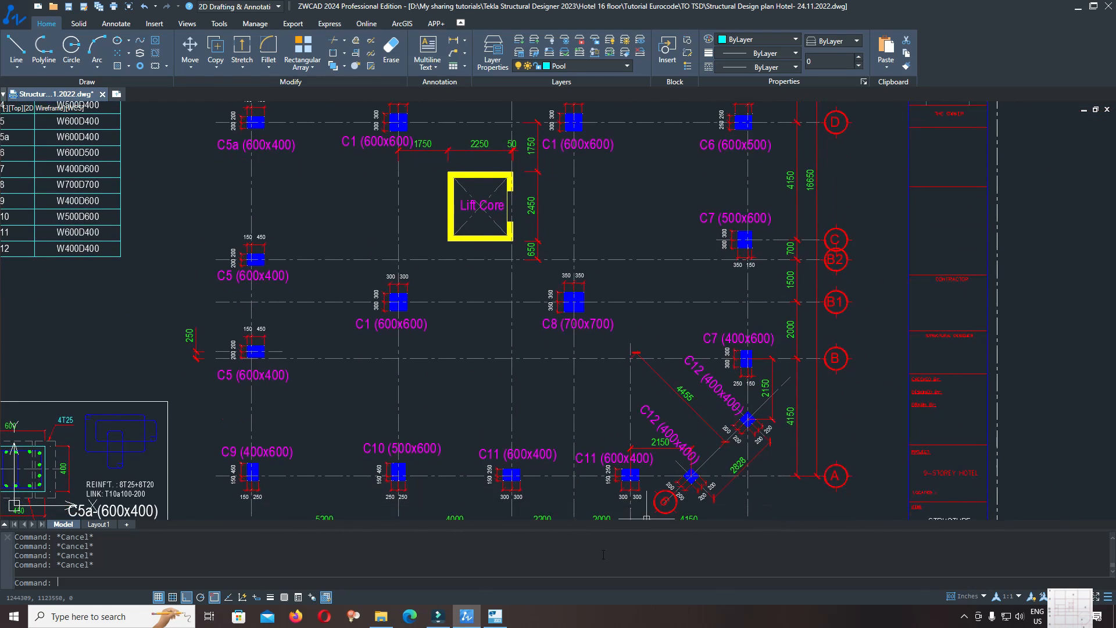
Switch to Tekla Structural Designer and place a cast-in-place concrete column at grid intersection A/4.
mouse_move(480, 614)
click(495, 616)
scroll(490, 312, down, 2)
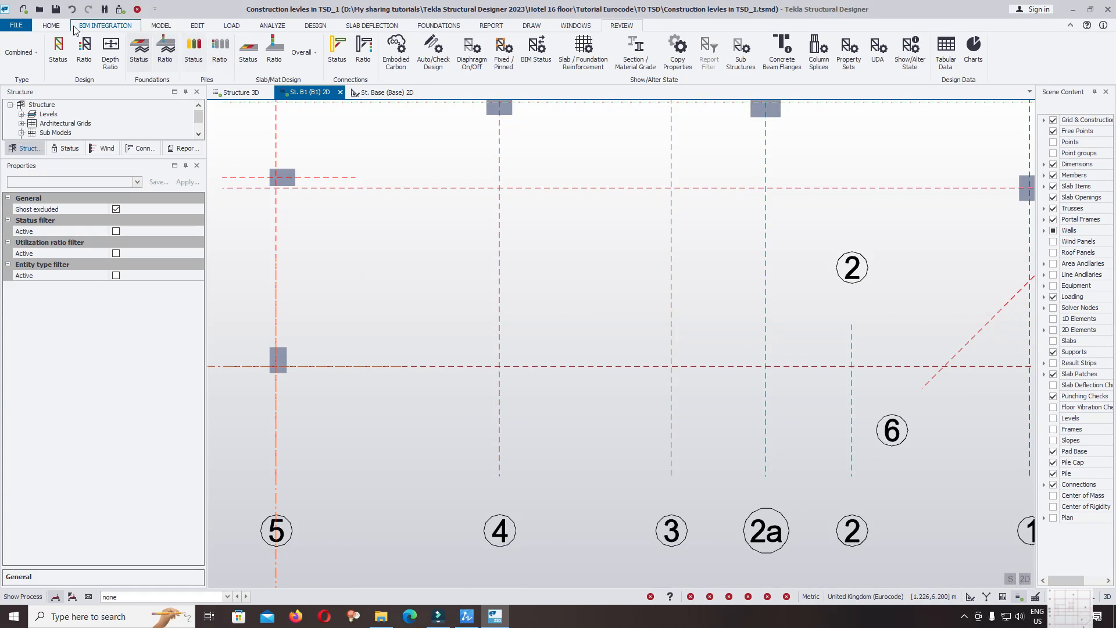
click(163, 25)
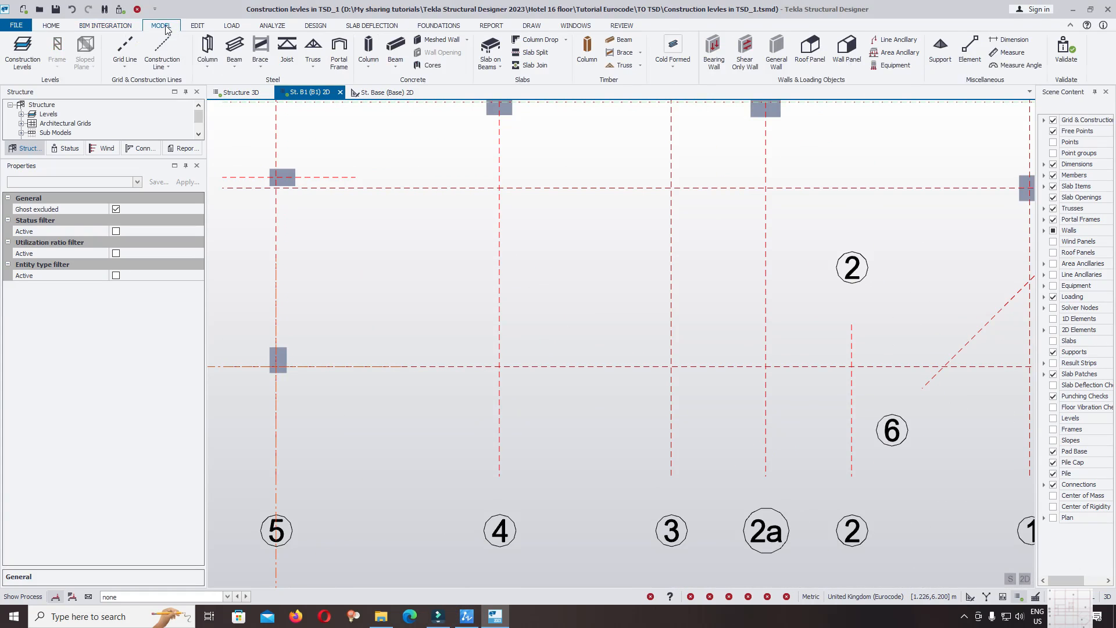
click(370, 47)
scroll(501, 366, up, 2)
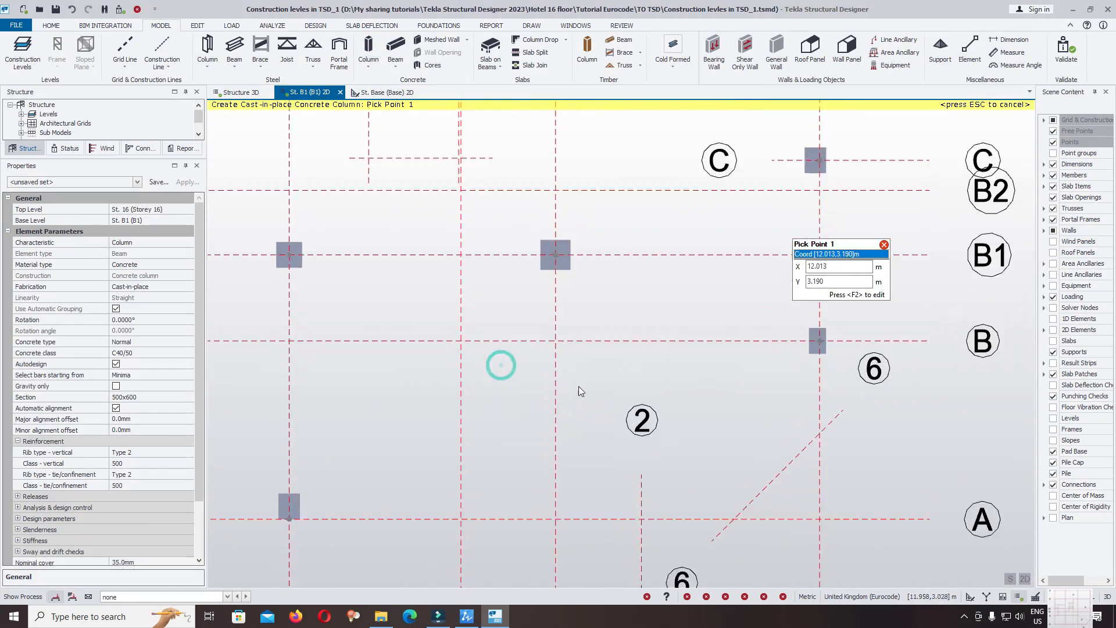
scroll(578, 386, down, 2)
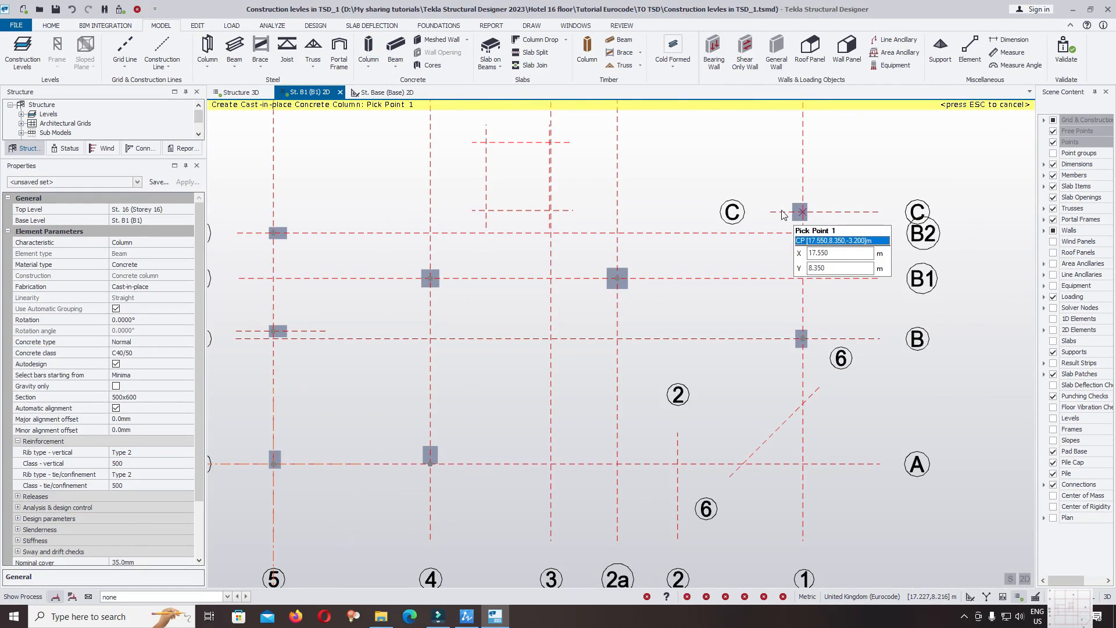
Copy all properties from the column at C/1 to the column at A/4.
click(621, 26)
click(685, 53)
click(802, 209)
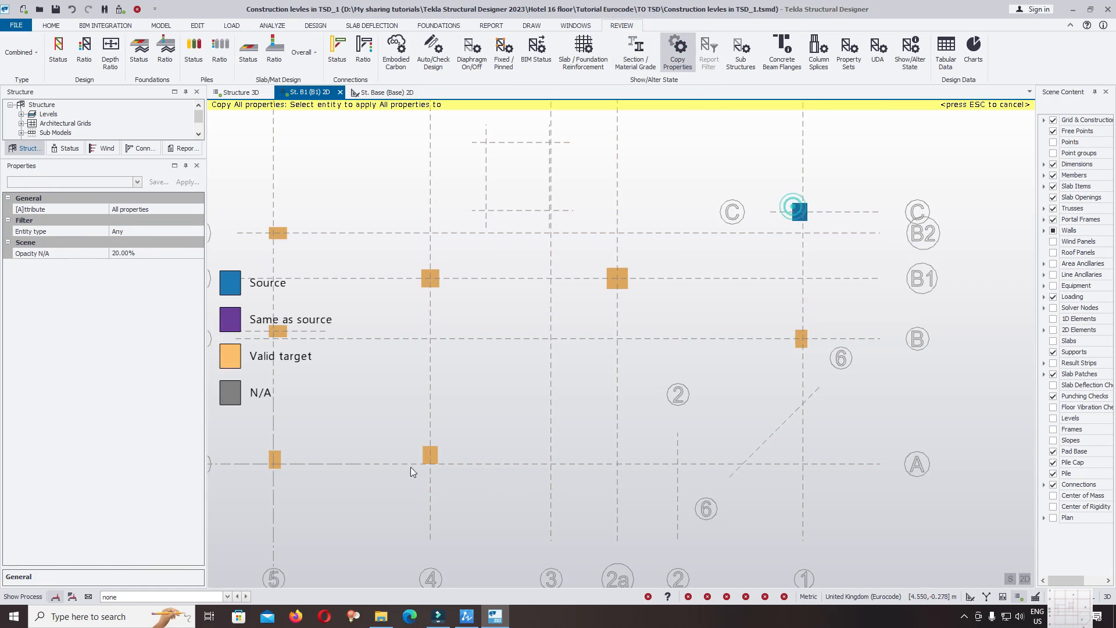
scroll(431, 480, up, 3)
middle_drag(431, 480, 535, 395)
click(523, 337)
Check C10's horizontal offsets in ZWCAD, and set the A/4 column's minor snap level to Center in Tekla Structural Designer.
click(467, 618)
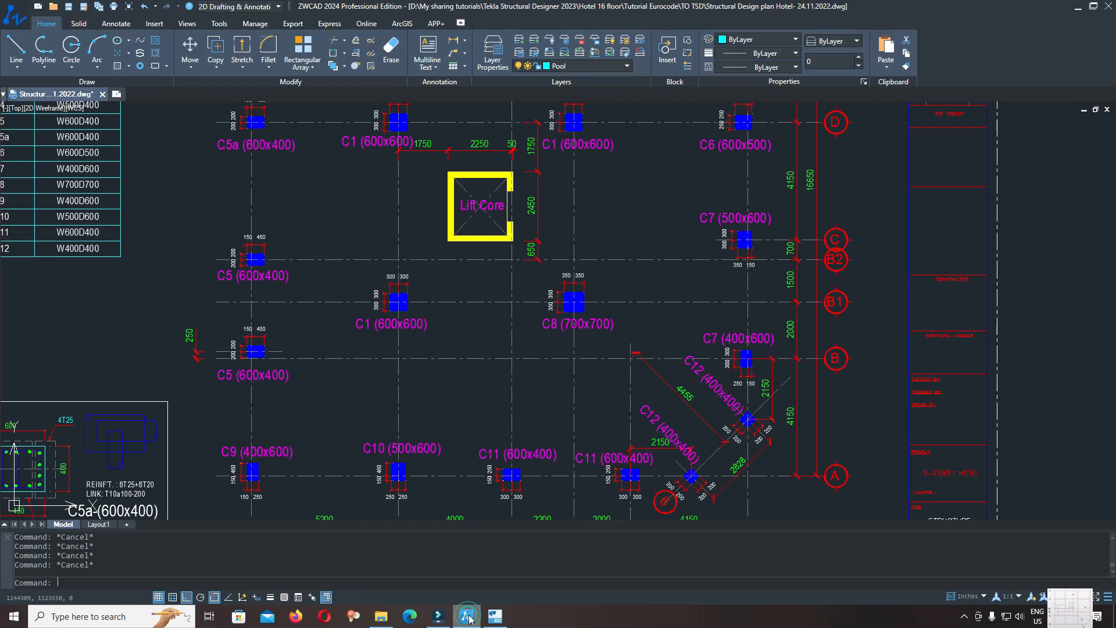
scroll(411, 491, up, 8)
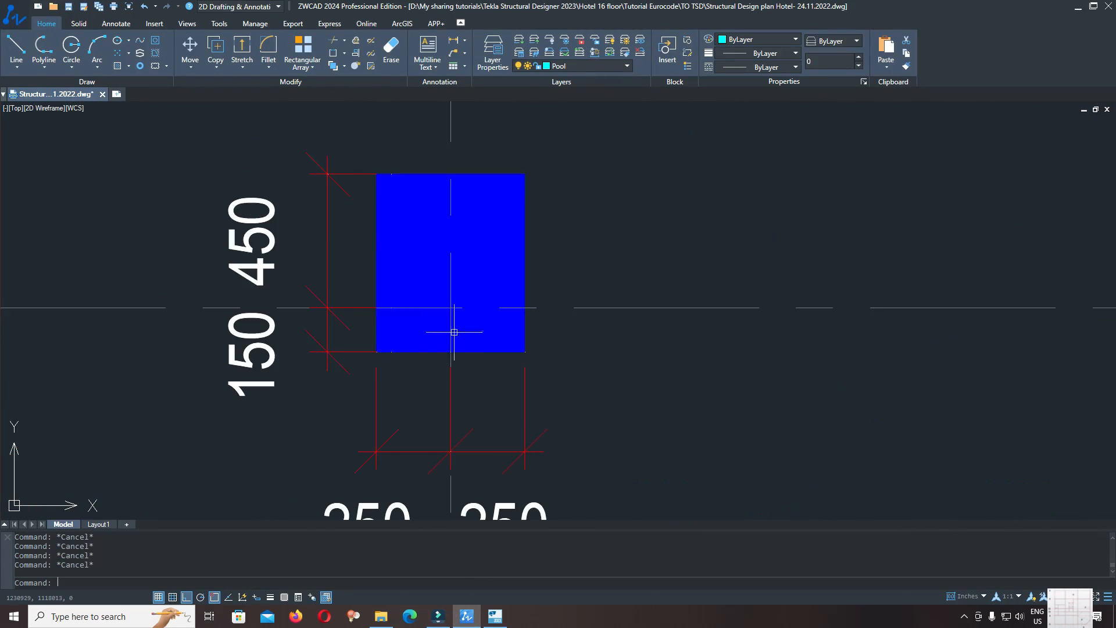
mouse_move(510, 390)
middle_down()
mouse_move(588, 354)
mouse_move(618, 399)
middle_up()
scroll(615, 365, down, 4)
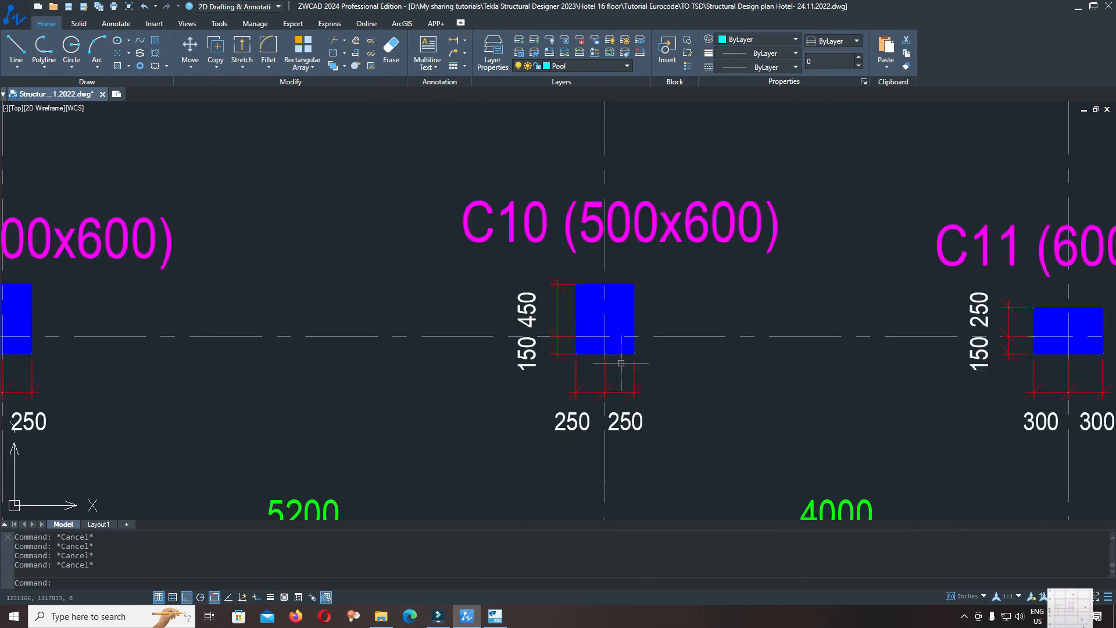
scroll(614, 370, up, 4)
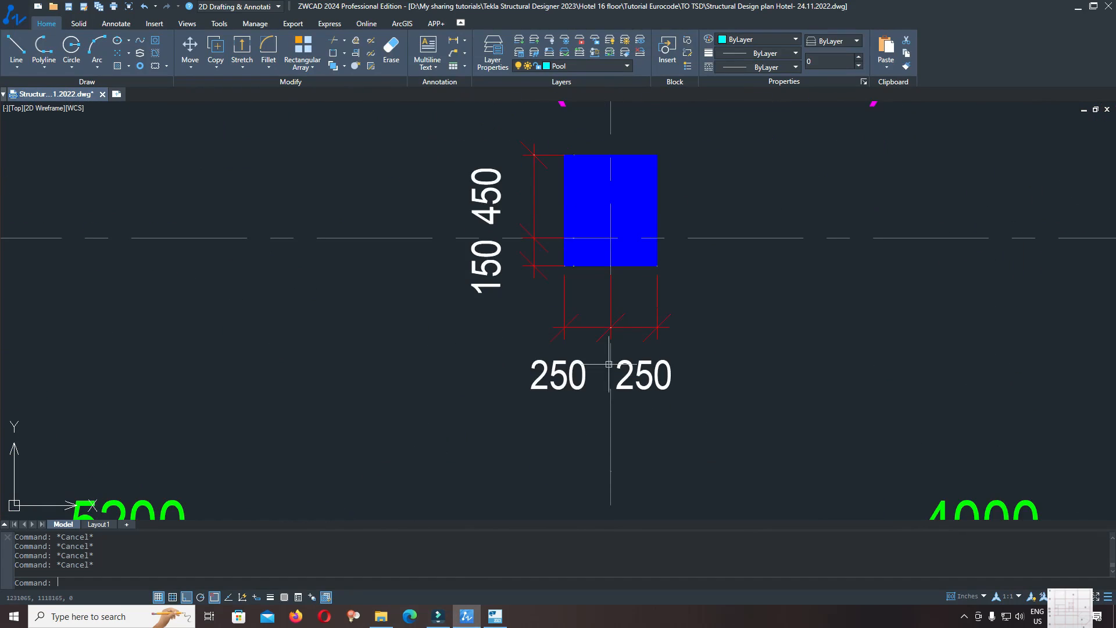
click(468, 609)
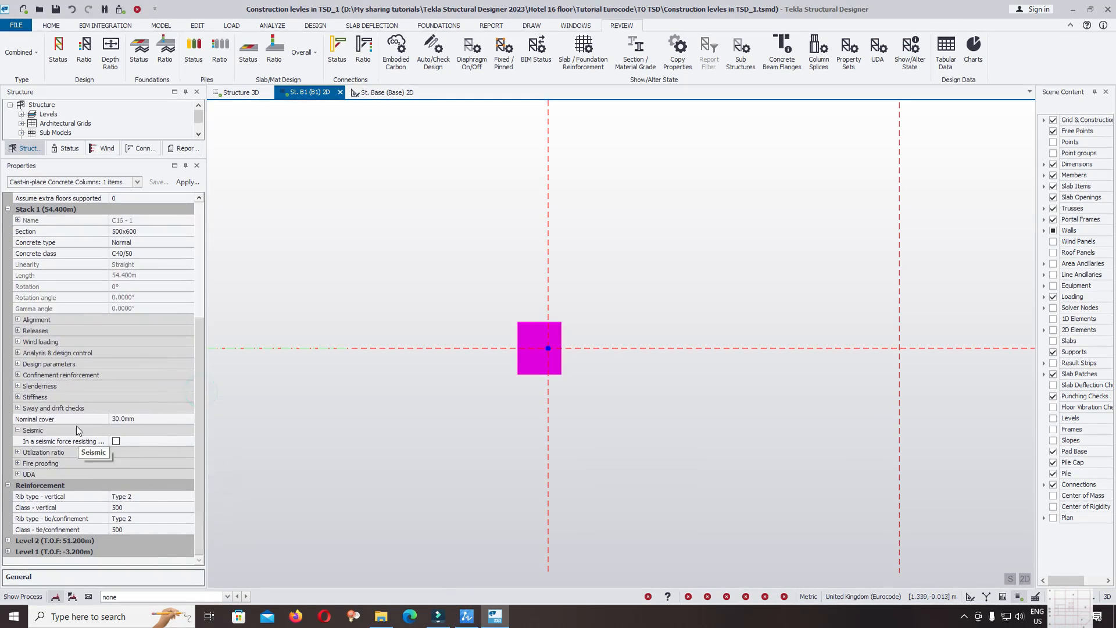
click(18, 320)
click(152, 354)
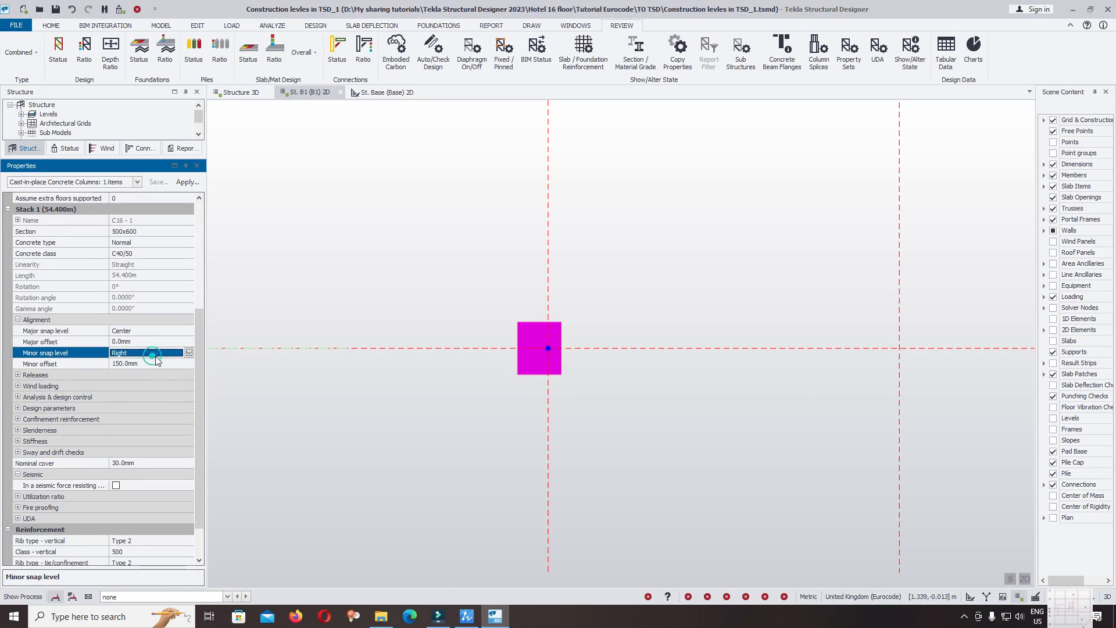
click(182, 356)
click(129, 374)
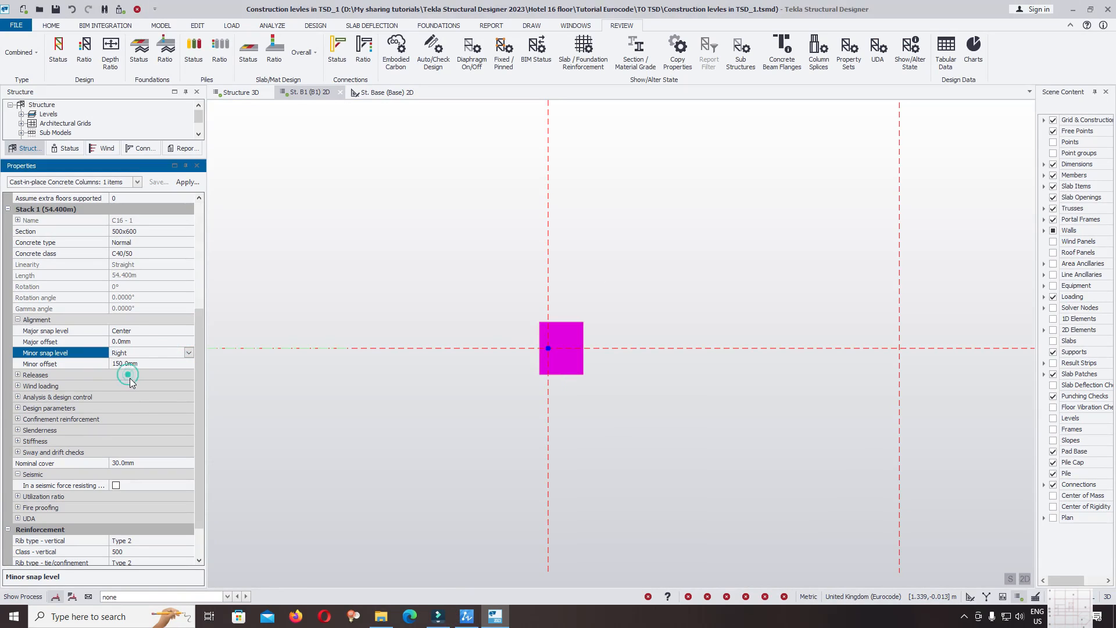
Set the A/4 column's minor offset to 0 mm.
click(155, 365)
double_click(156, 365)
text(0)
key(Return)
Check C10's vertical offsets in ZWCAD, and set the A/4 column's major snap level to Bottom in Tekla Structural Designer.
click(468, 617)
scroll(640, 308, down, 3)
scroll(612, 281, up, 2)
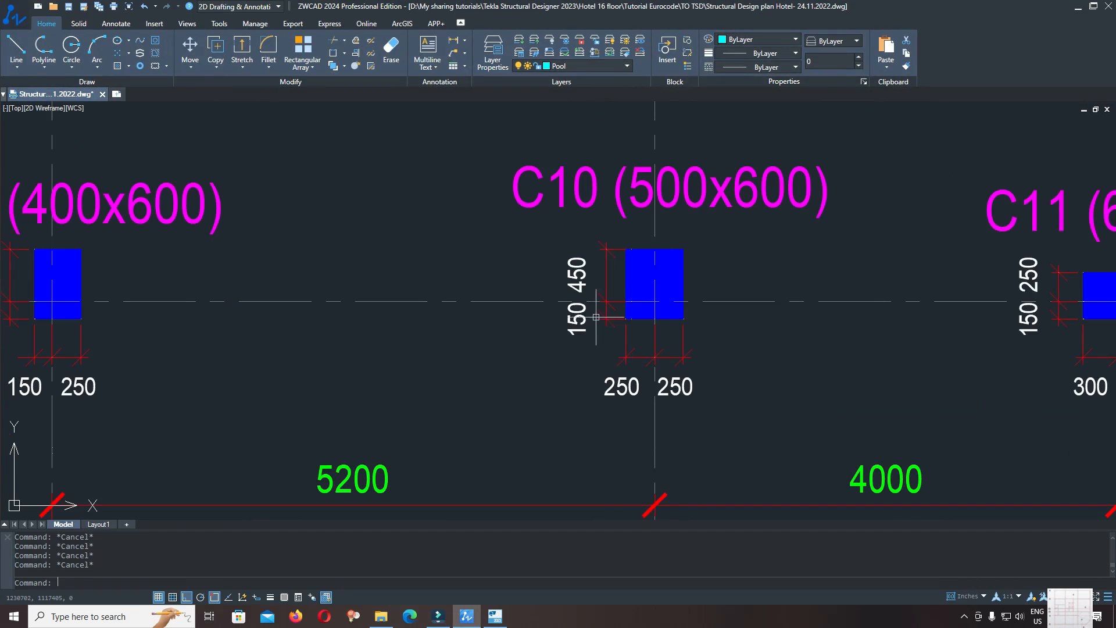
middle_drag(550, 330, 583, 332)
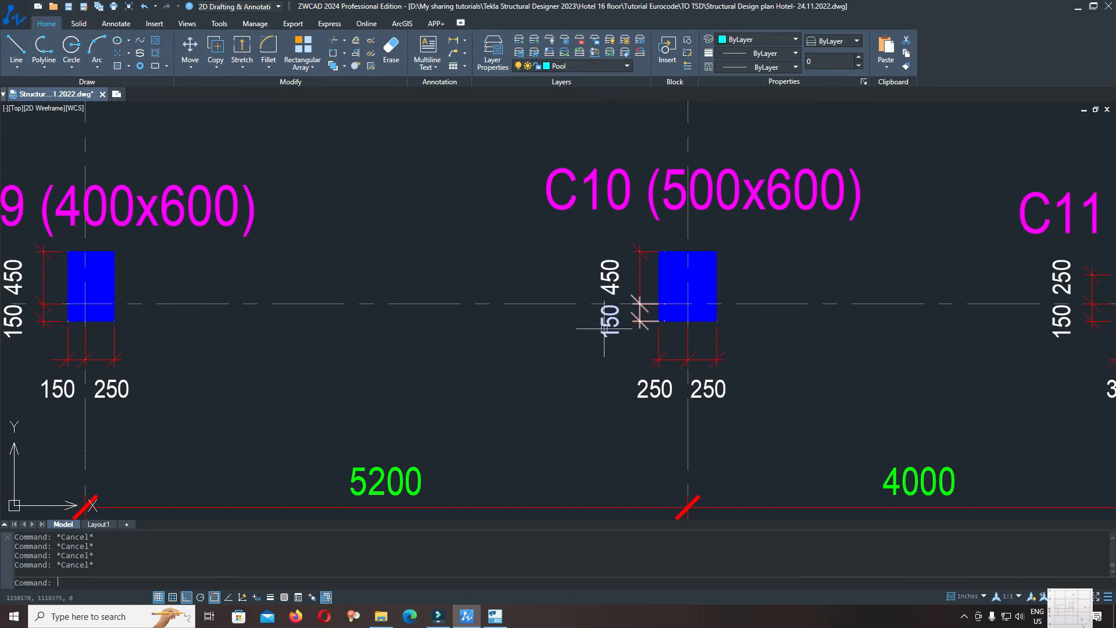
click(467, 616)
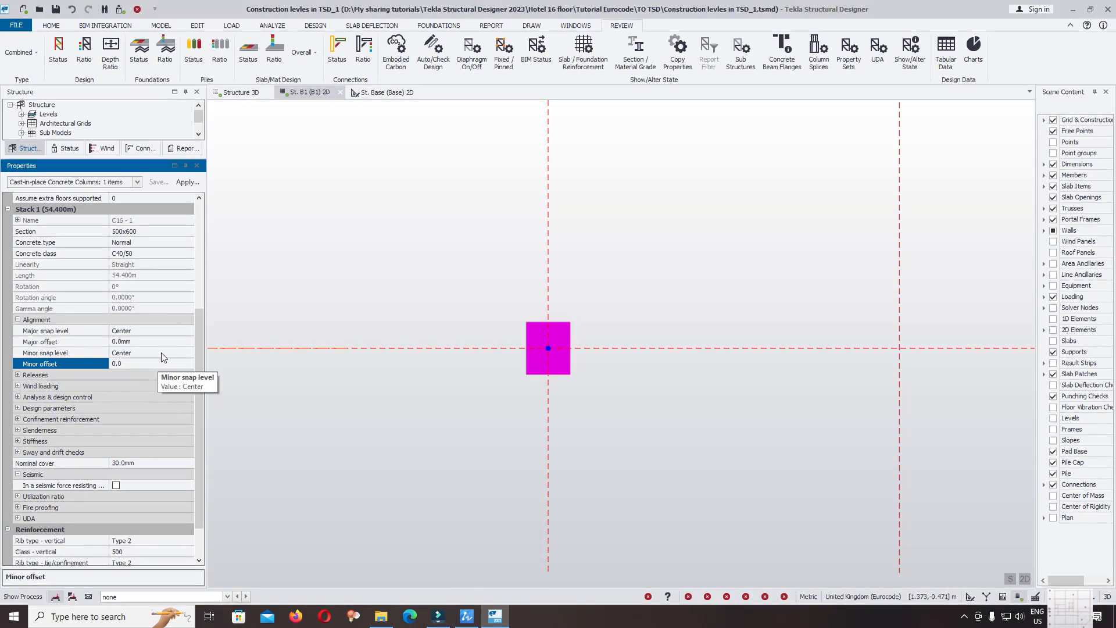
click(177, 332)
click(189, 331)
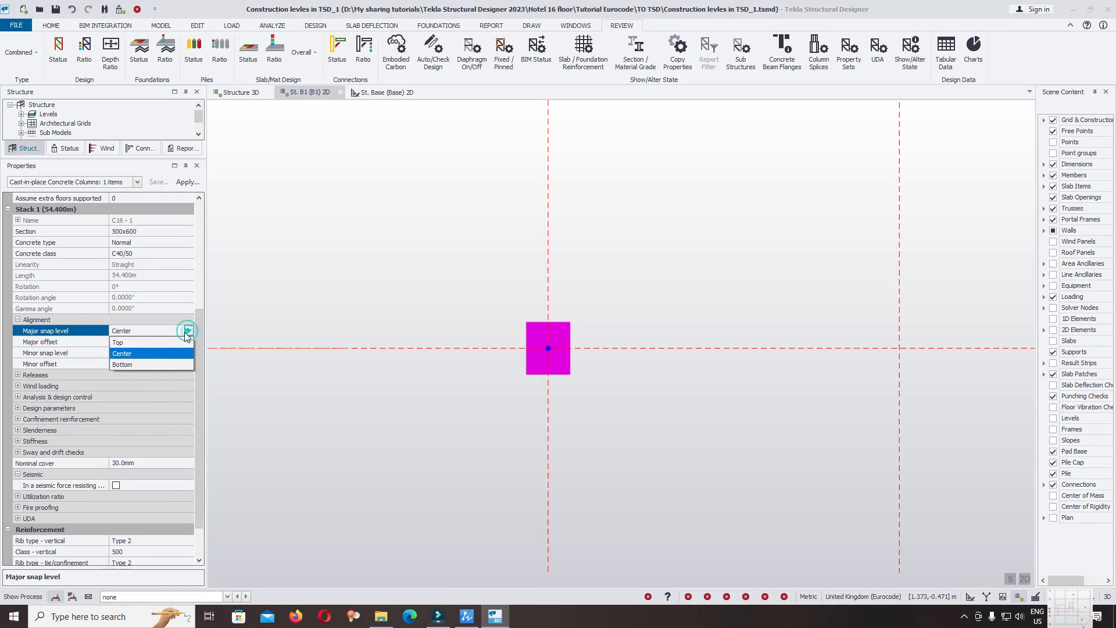
click(150, 364)
Set the A/4 column's major offset to -150 mm and deselect the column.
click(154, 343)
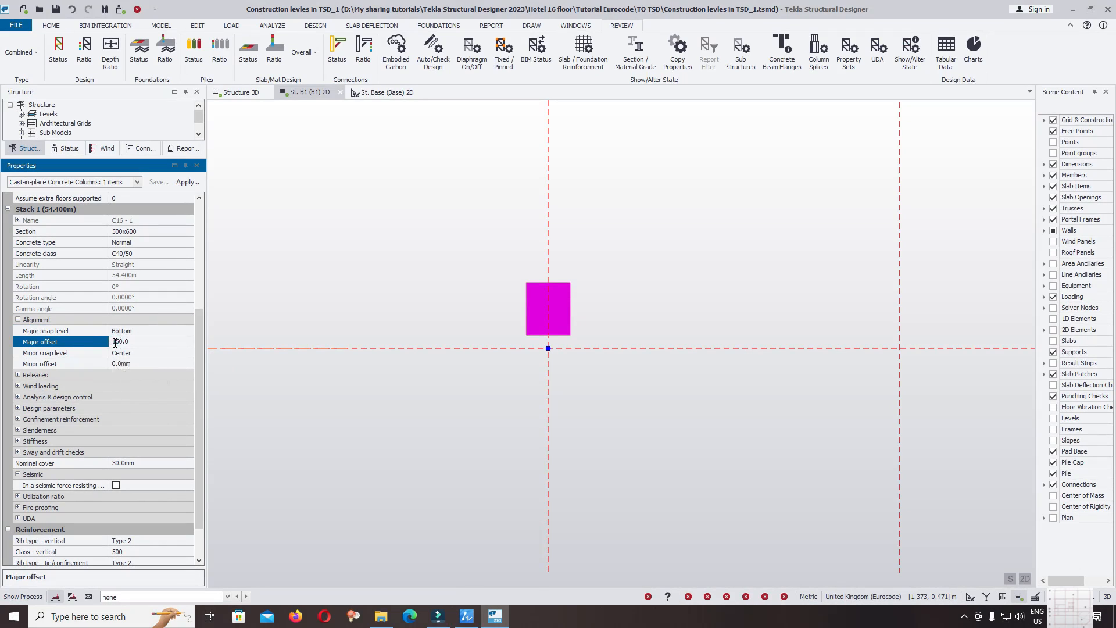
key(Return)
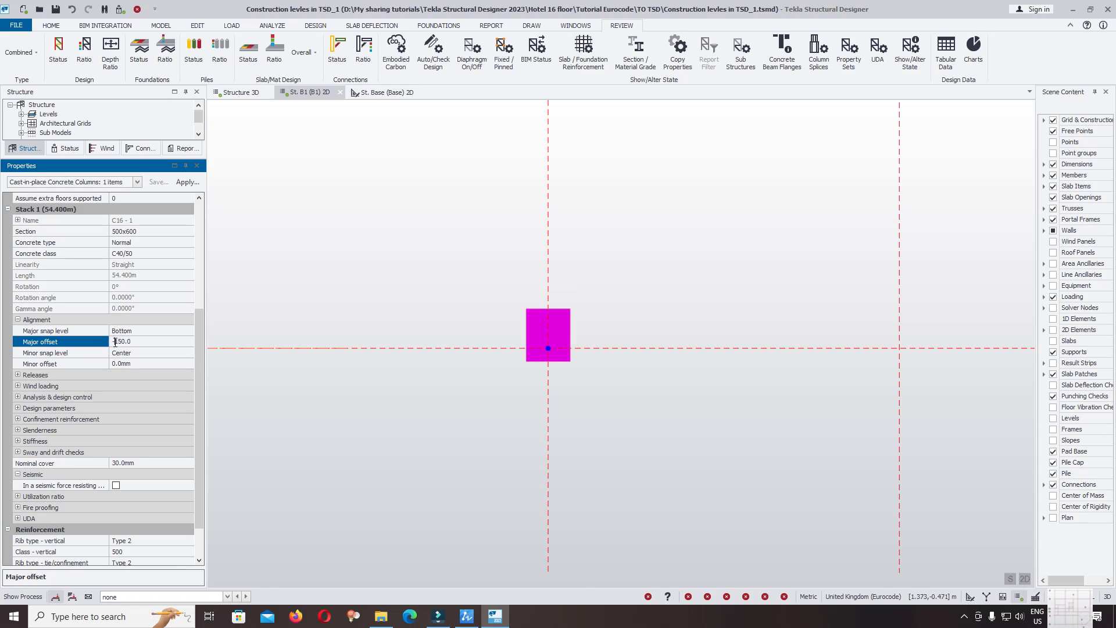
scroll(668, 348, down, 2)
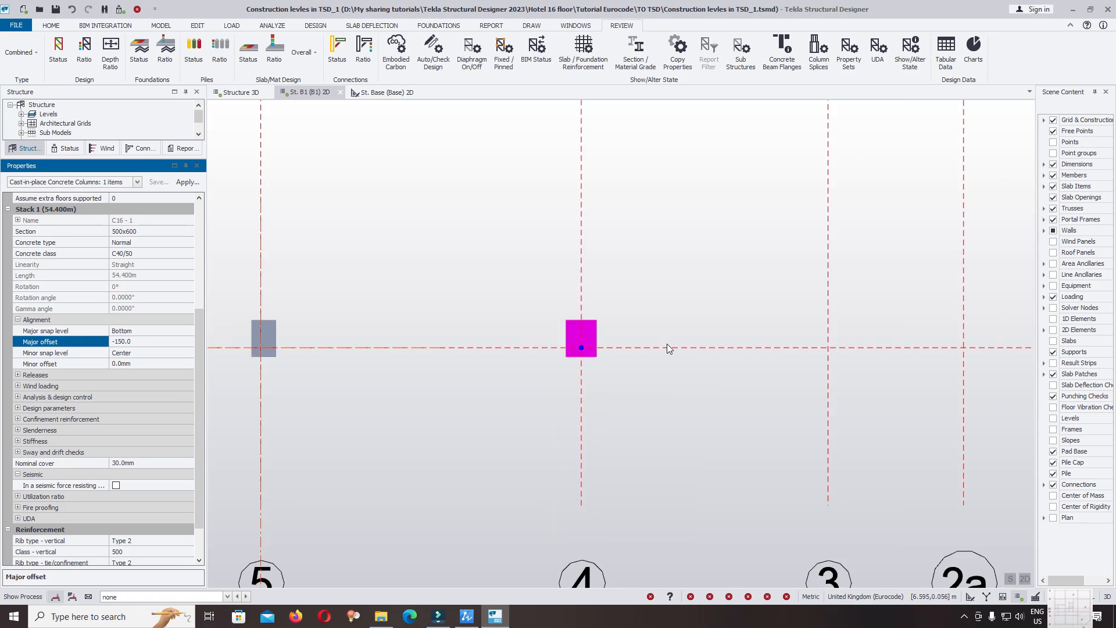
click(682, 305)
click(680, 298)
click(650, 258)
scroll(650, 259, down, 2)
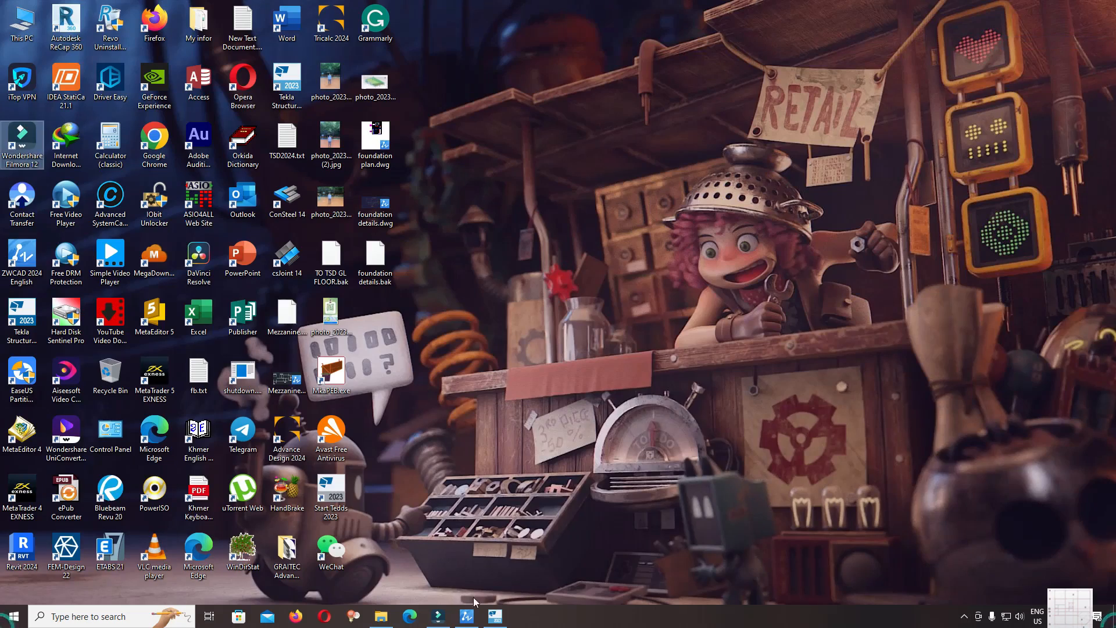
Check the C11 column on gridline 3 in ZWCAD, and place a concrete column at A/3 in Tekla Structural Designer.
click(494, 616)
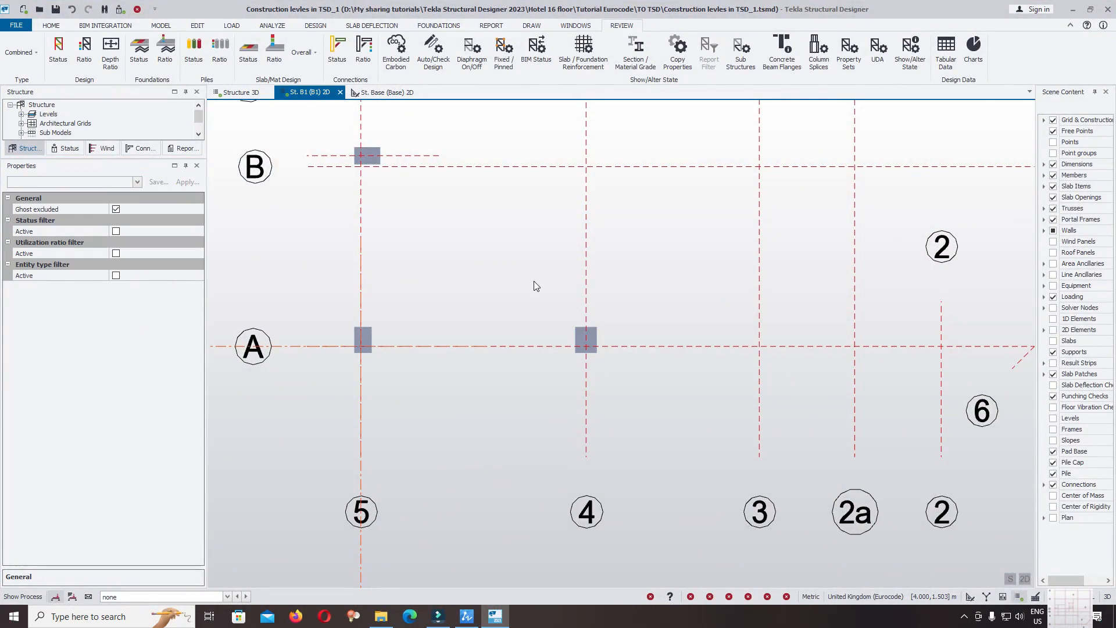
click(466, 616)
scroll(674, 274, down, 2)
middle_drag(802, 299, 619, 310)
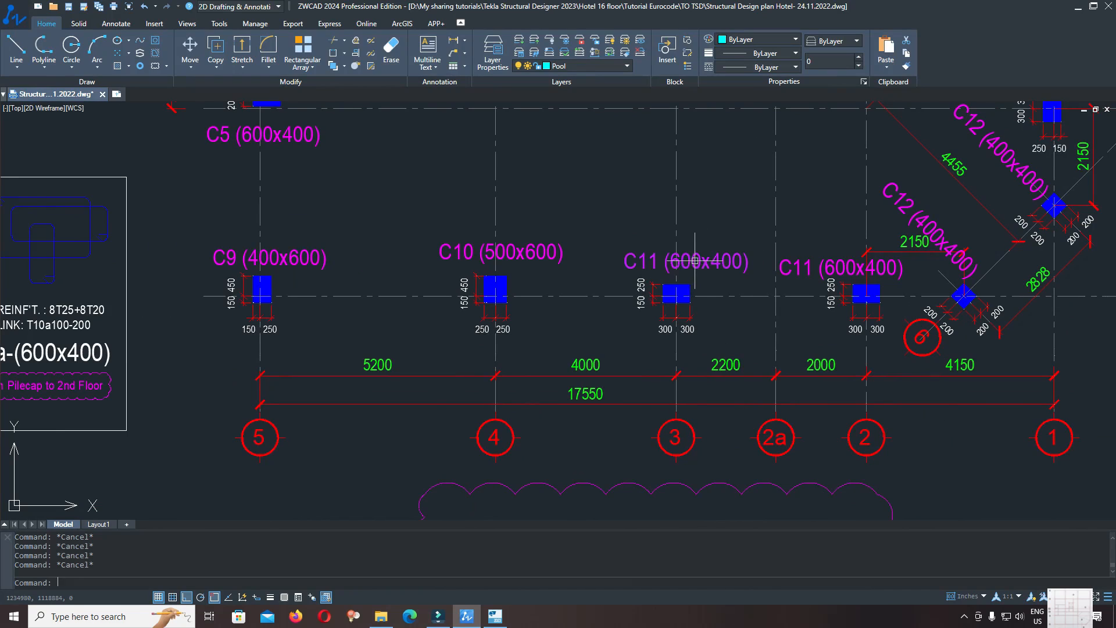
click(499, 615)
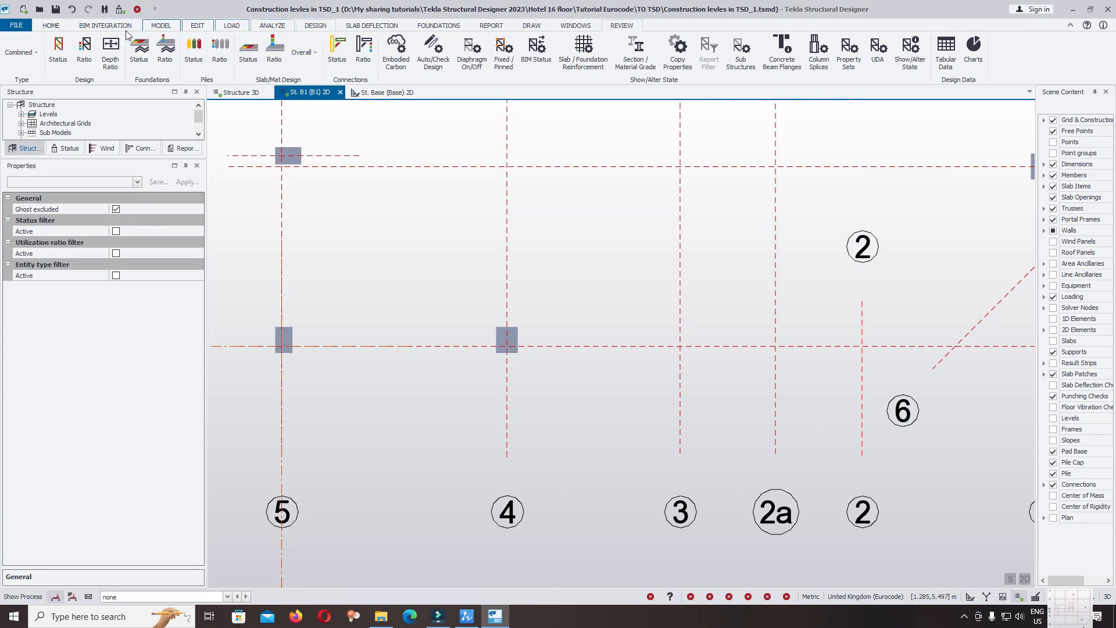
click(161, 25)
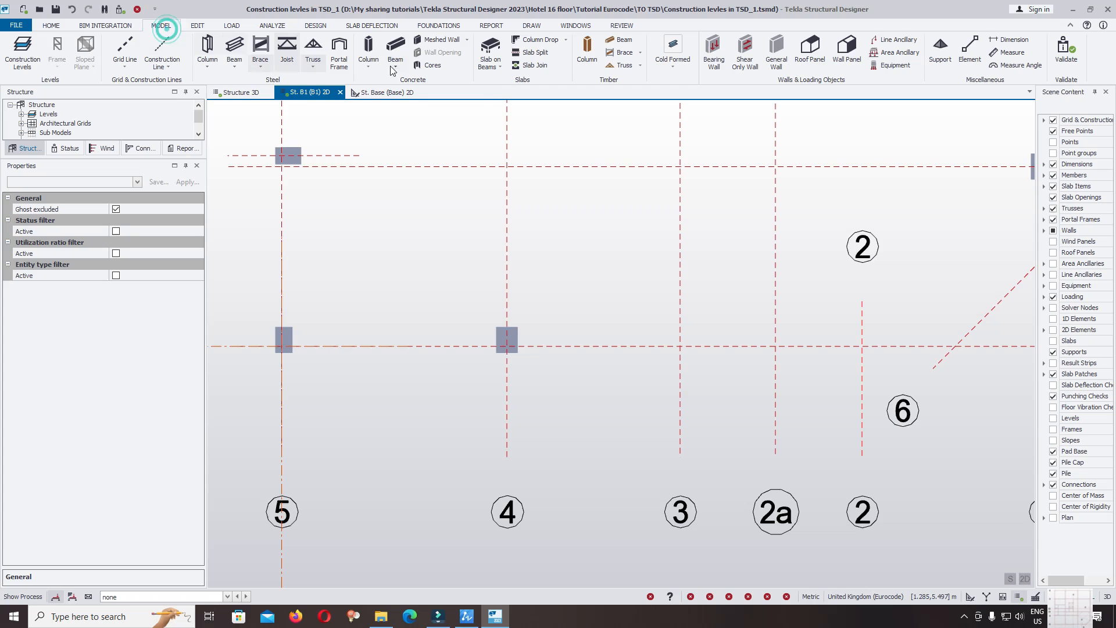
click(368, 46)
scroll(606, 447, down, 4)
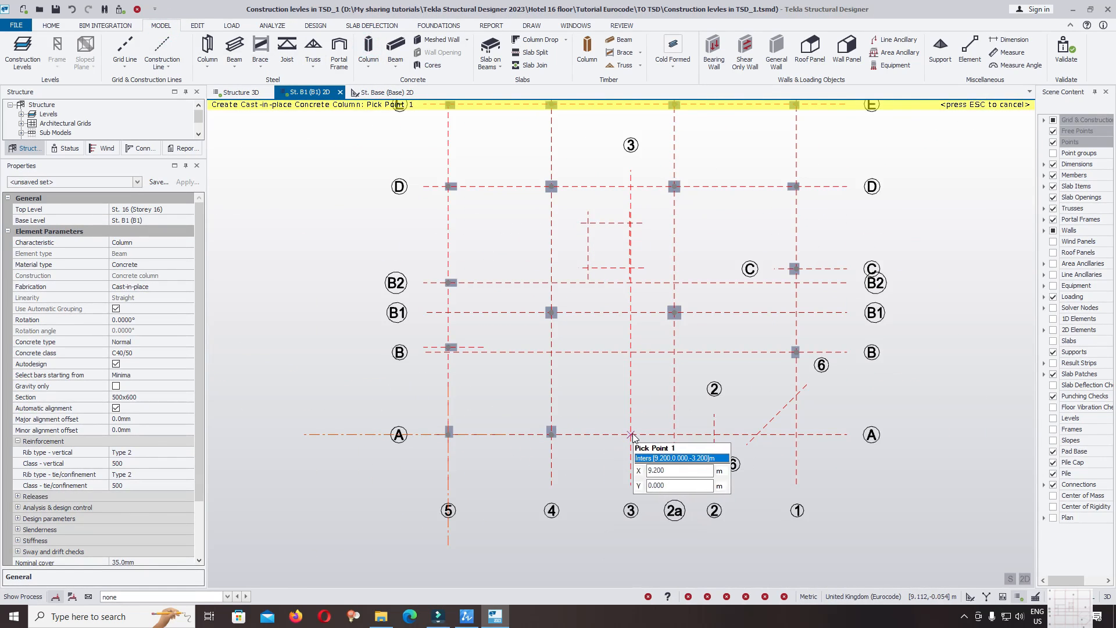
click(648, 455)
middle_drag(630, 362, 620, 445)
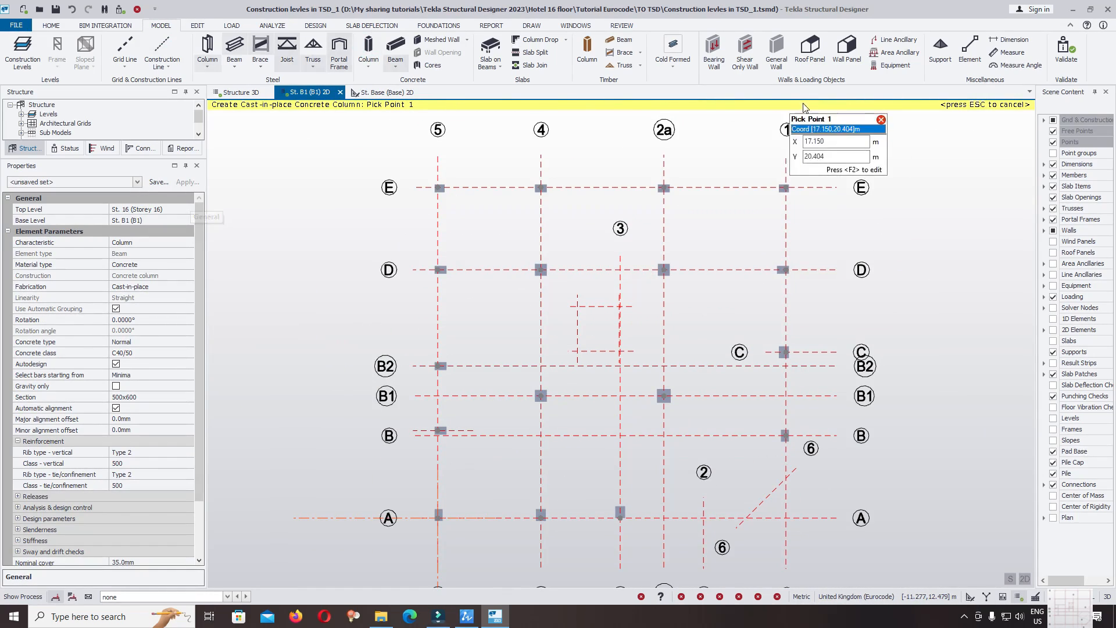
Copy all properties from the column at E/4 to the column at A/3.
click(621, 25)
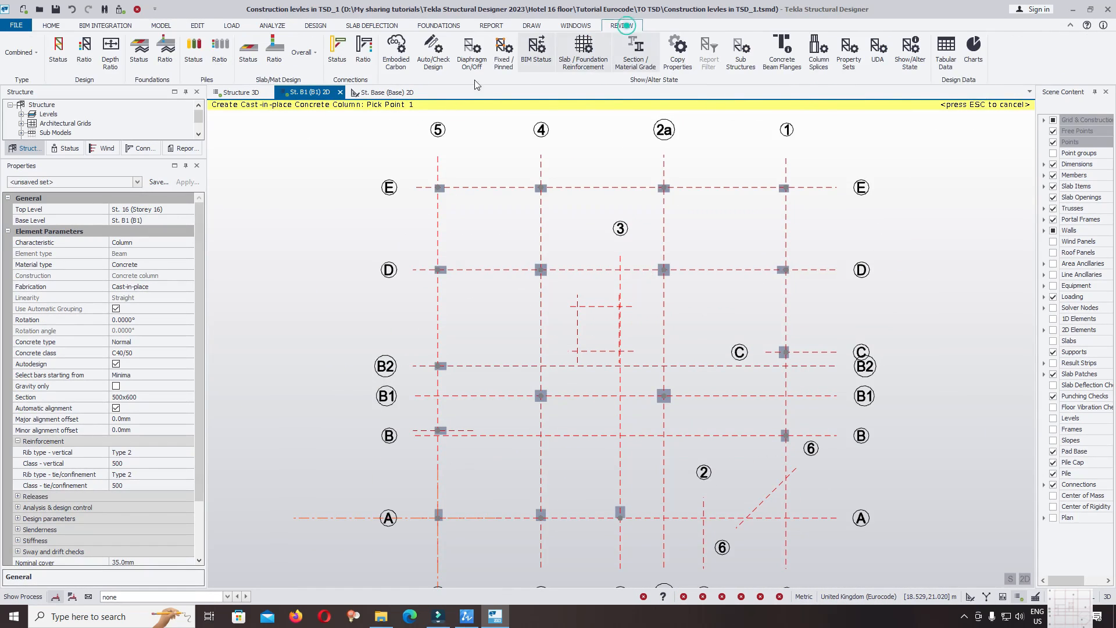
click(678, 51)
click(541, 188)
middle_drag(629, 465, 628, 264)
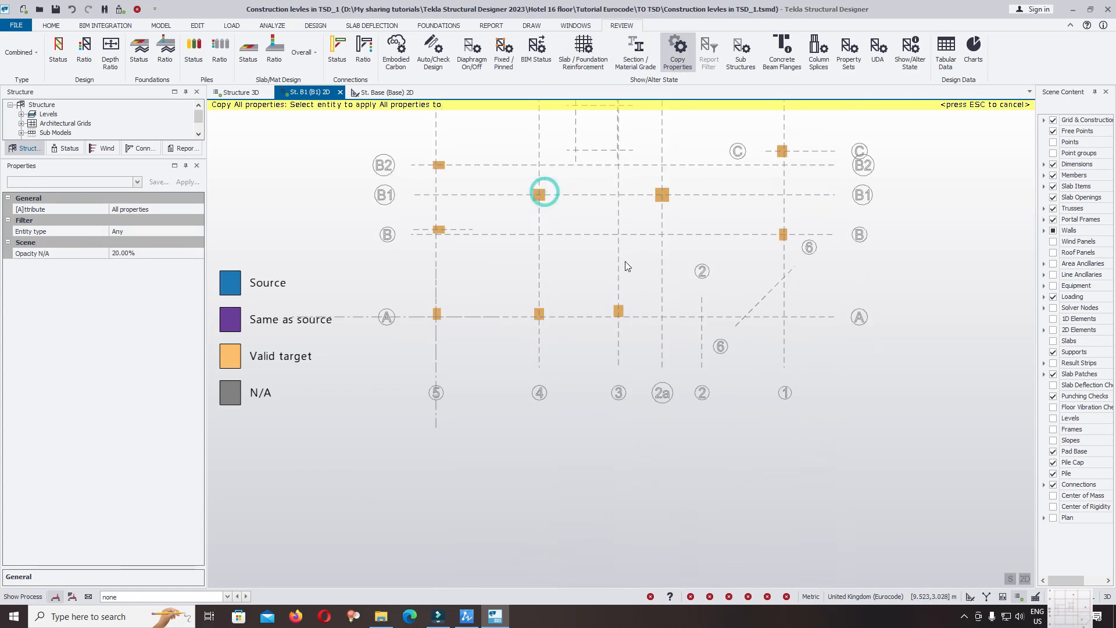
click(619, 313)
scroll(620, 341, up, 5)
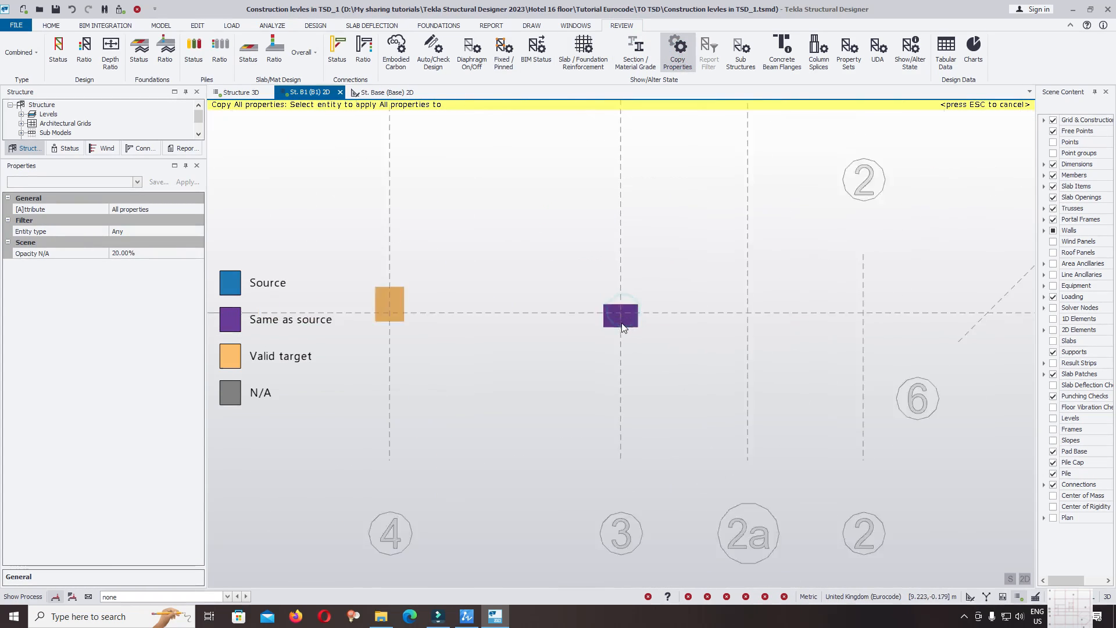
key(Escape)
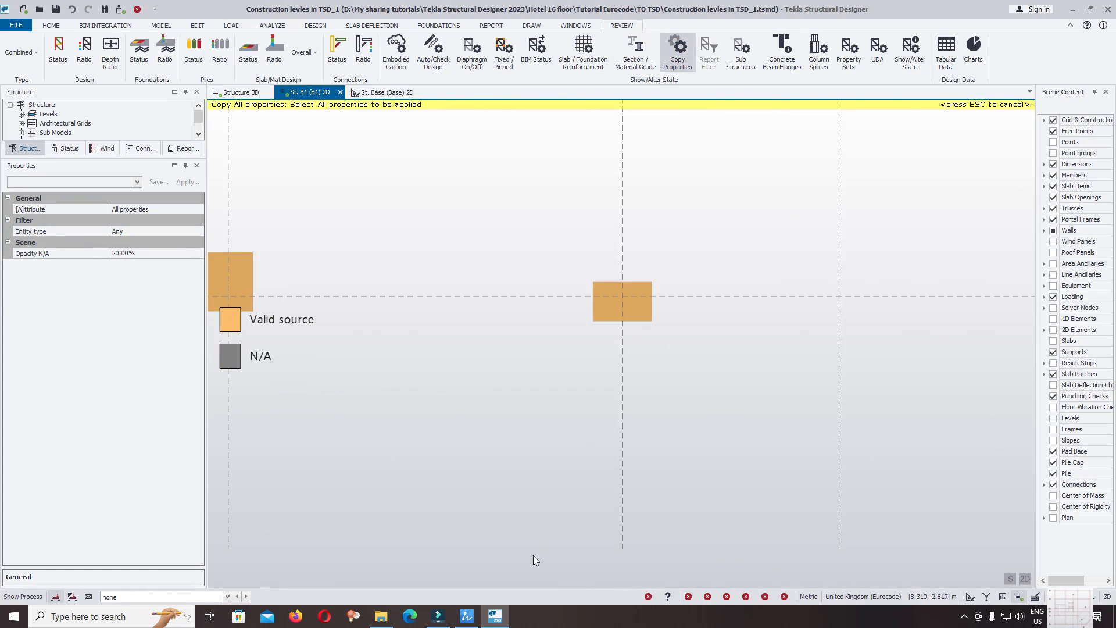
Check the C11 column on gridline 3 in ZWCAD, and set the A/3 column's minor snap level to Right in Tekla Structural Designer.
click(466, 616)
click(466, 617)
click(641, 309)
click(471, 612)
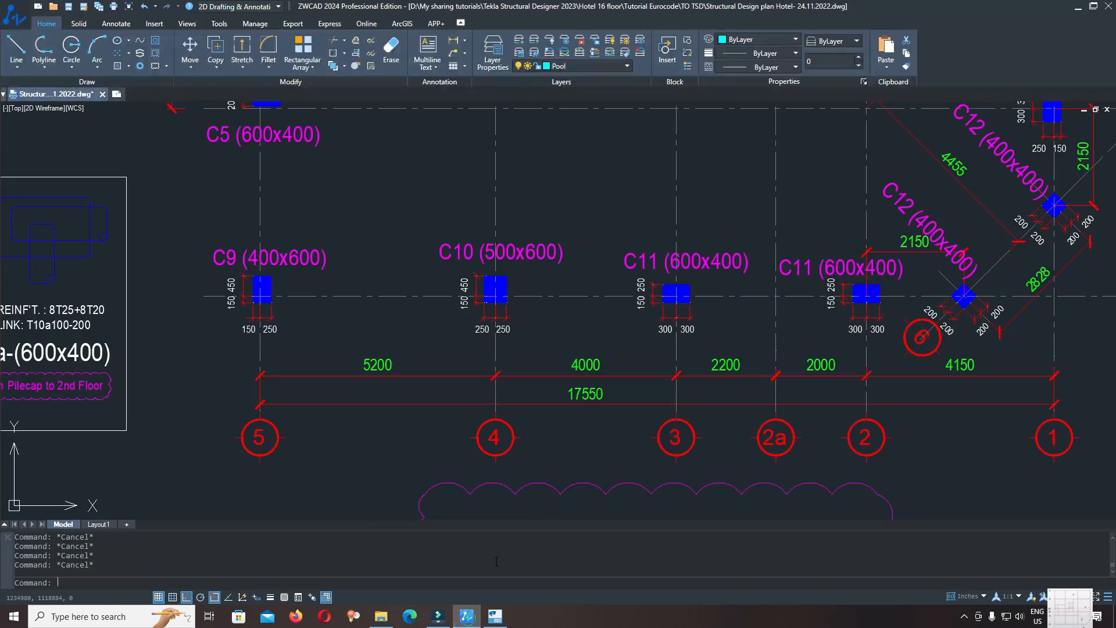
click(473, 619)
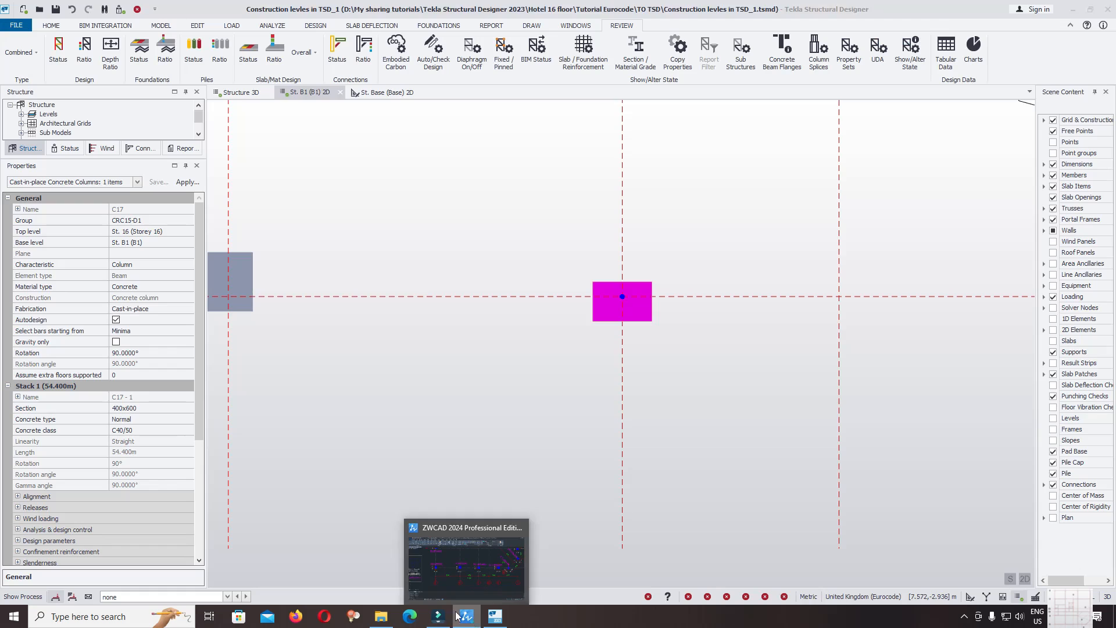
drag(197, 394, 200, 468)
click(18, 386)
click(184, 420)
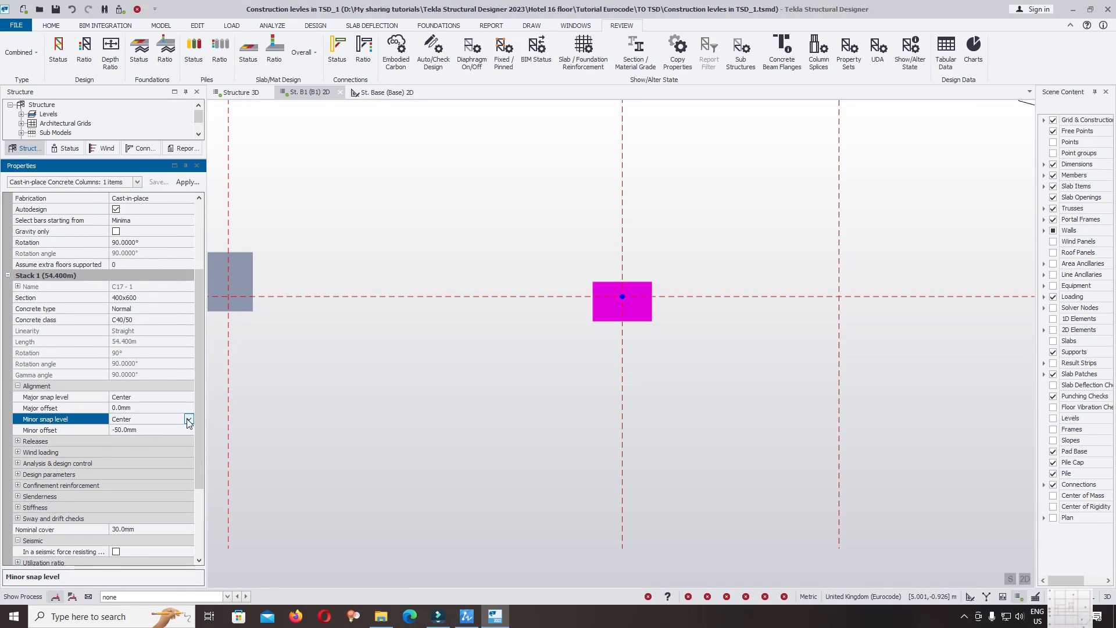
click(189, 419)
click(134, 450)
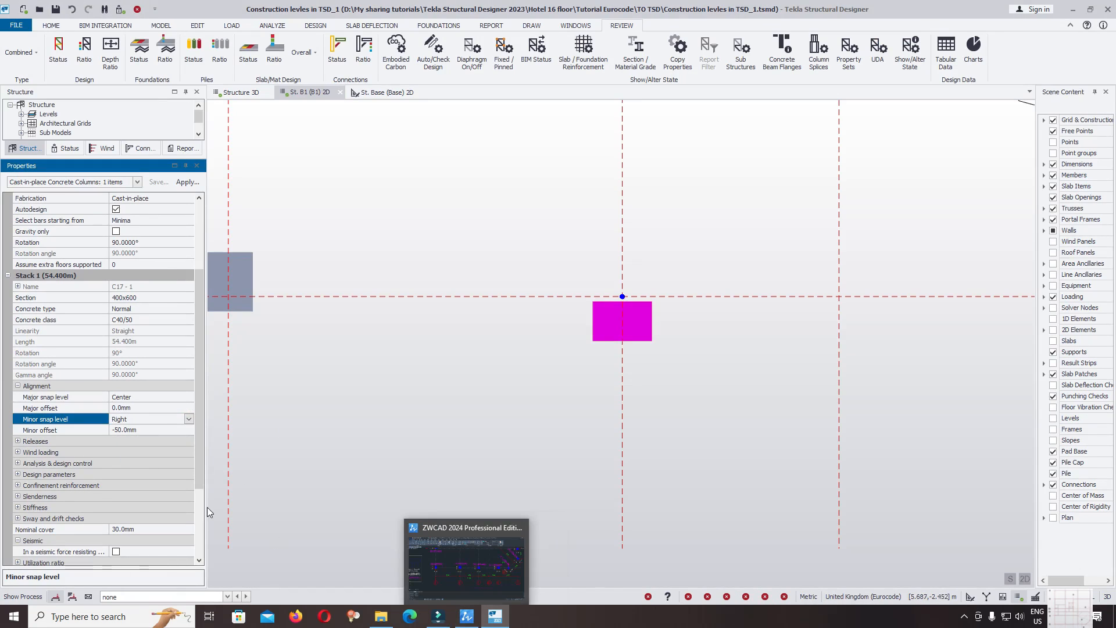
Check C11's vertical offsets in ZWCAD, and set the A/3 column's minor offset to 250 mm in Tekla Structural Designer.
mouse_move(439, 621)
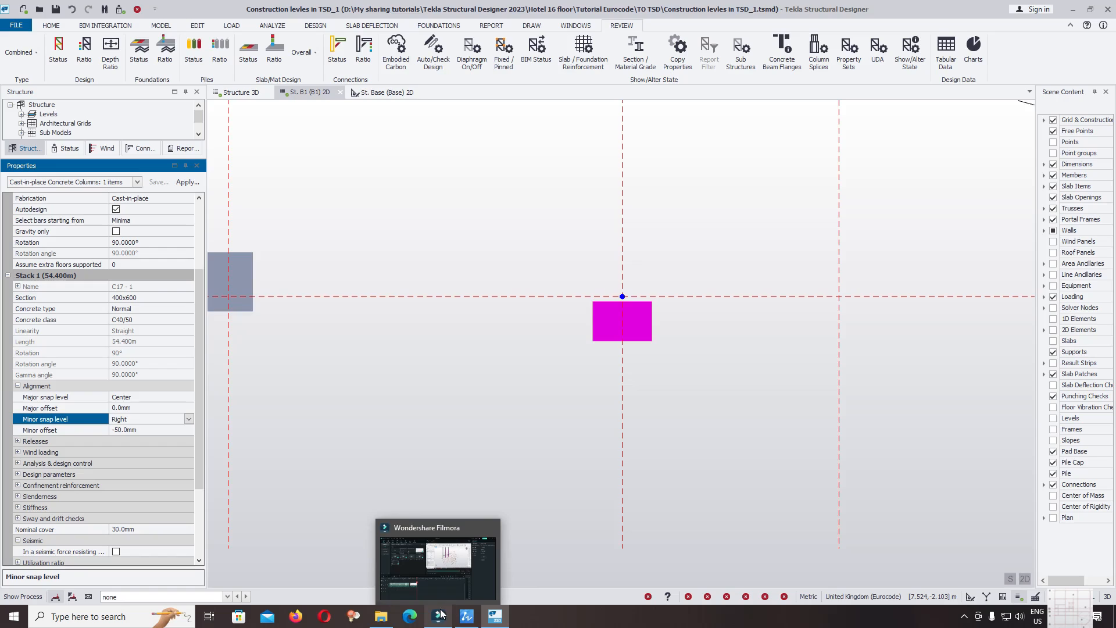
click(474, 620)
scroll(656, 353, up, 4)
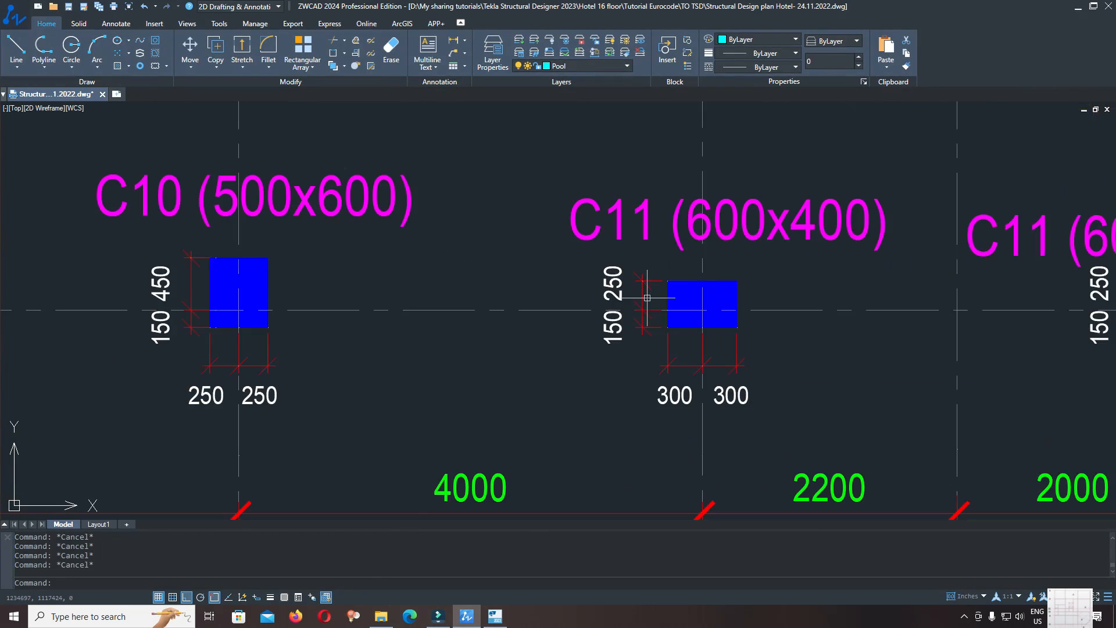
click(467, 616)
click(147, 429)
click(147, 429)
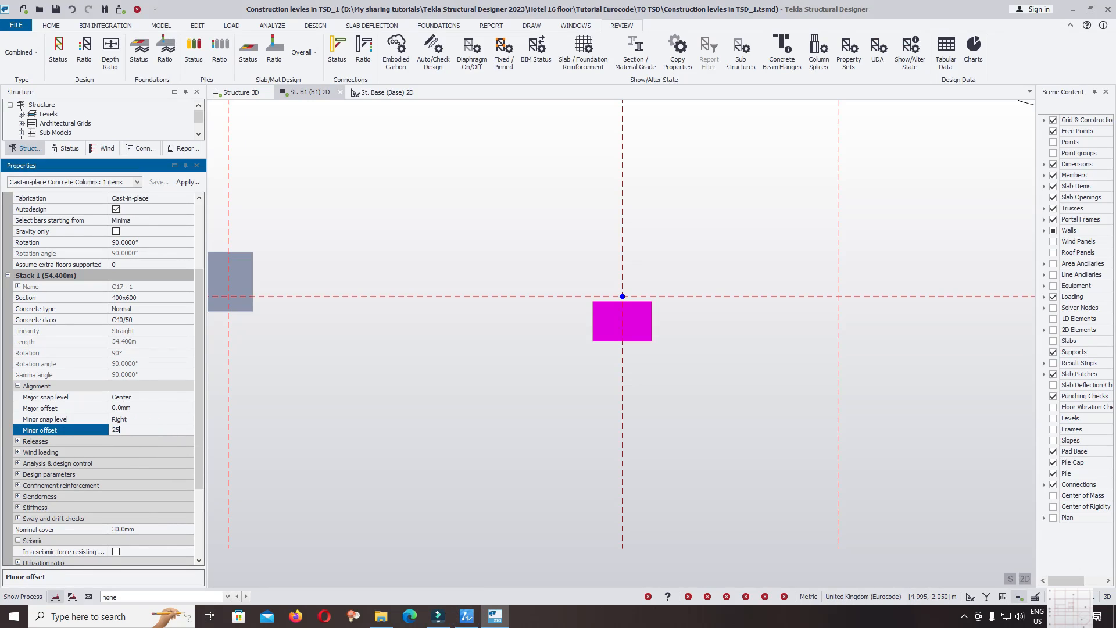
key(Return)
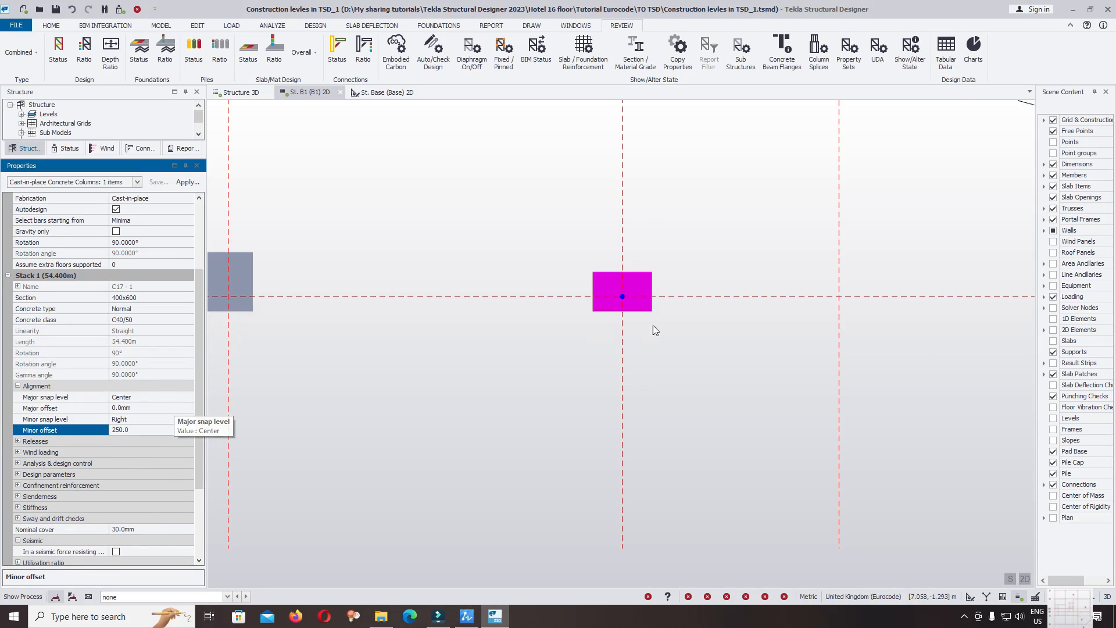
Check the C11 column on gridline 2 in ZWCAD, and place a concrete column at A/2 in Tekla Structural Designer.
scroll(653, 325, down, 5)
key(alt+Tab)
mouse_move(483, 347)
middle_down()
mouse_move(528, 341)
mouse_move(583, 364)
middle_up()
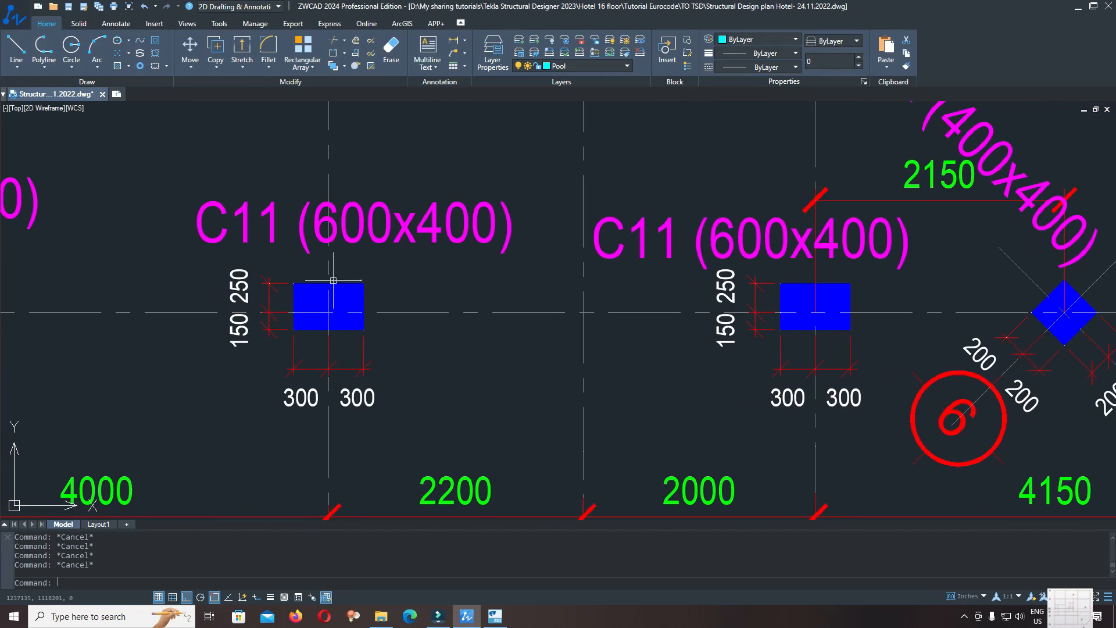
click(465, 615)
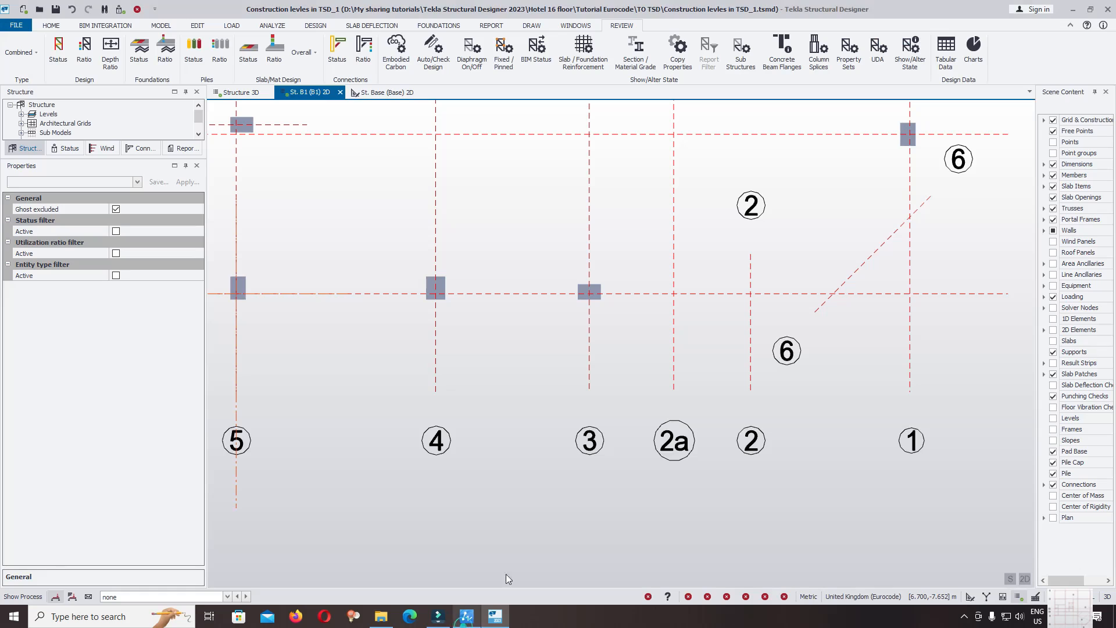
click(52, 26)
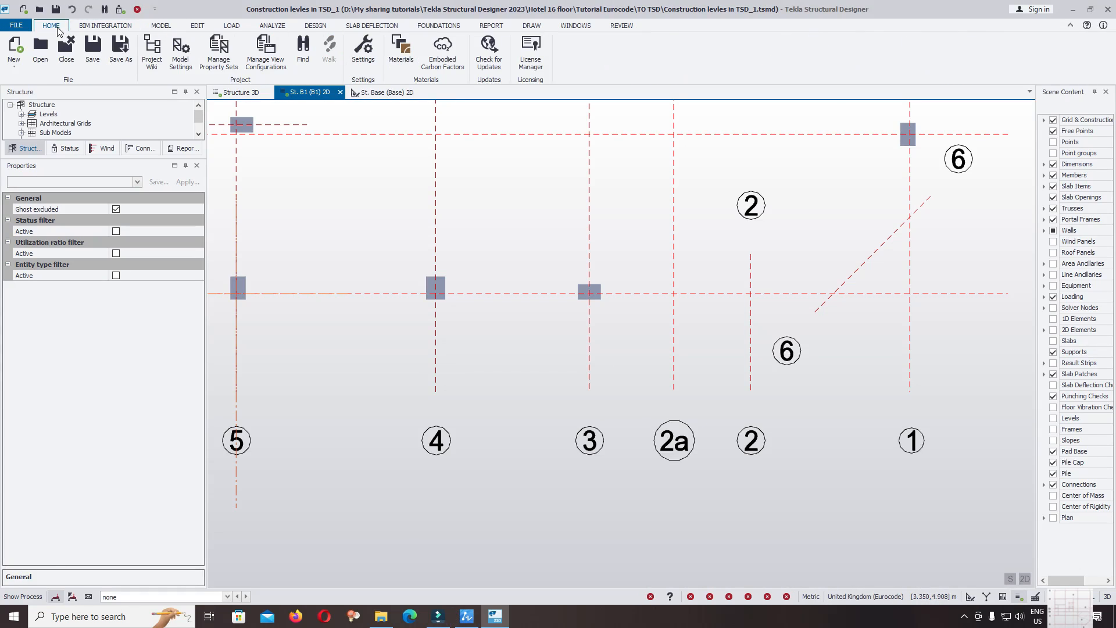
click(164, 26)
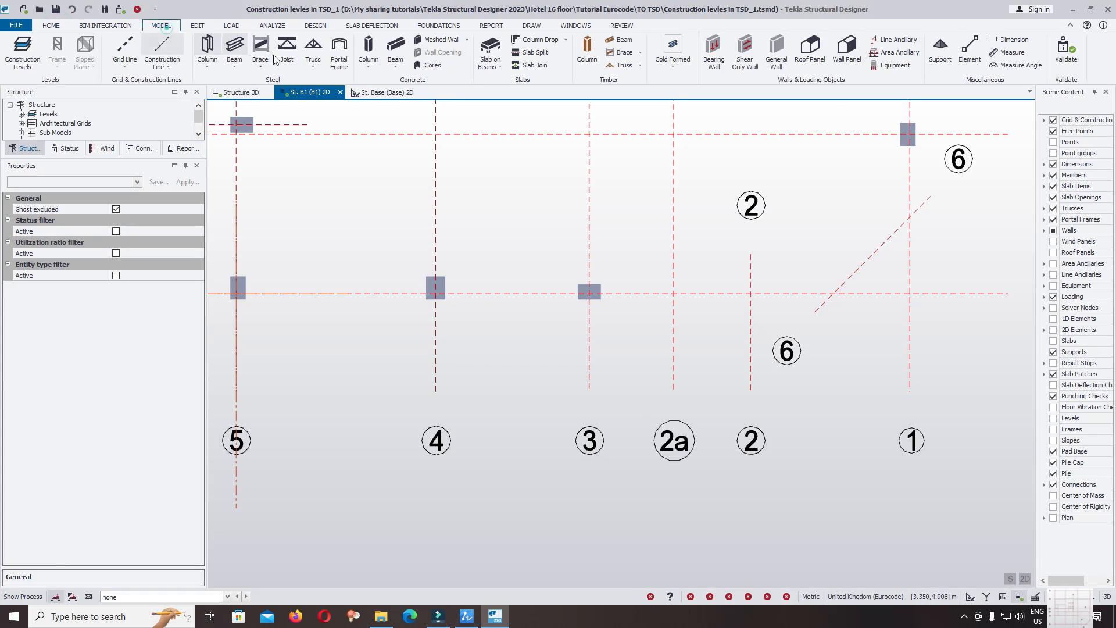
click(368, 47)
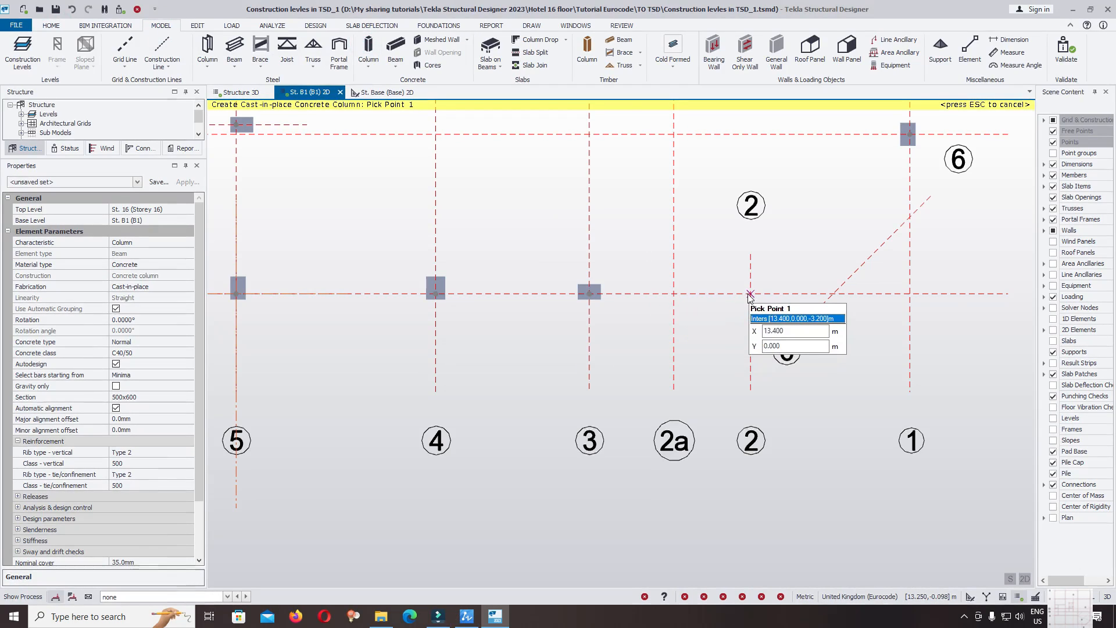
click(467, 617)
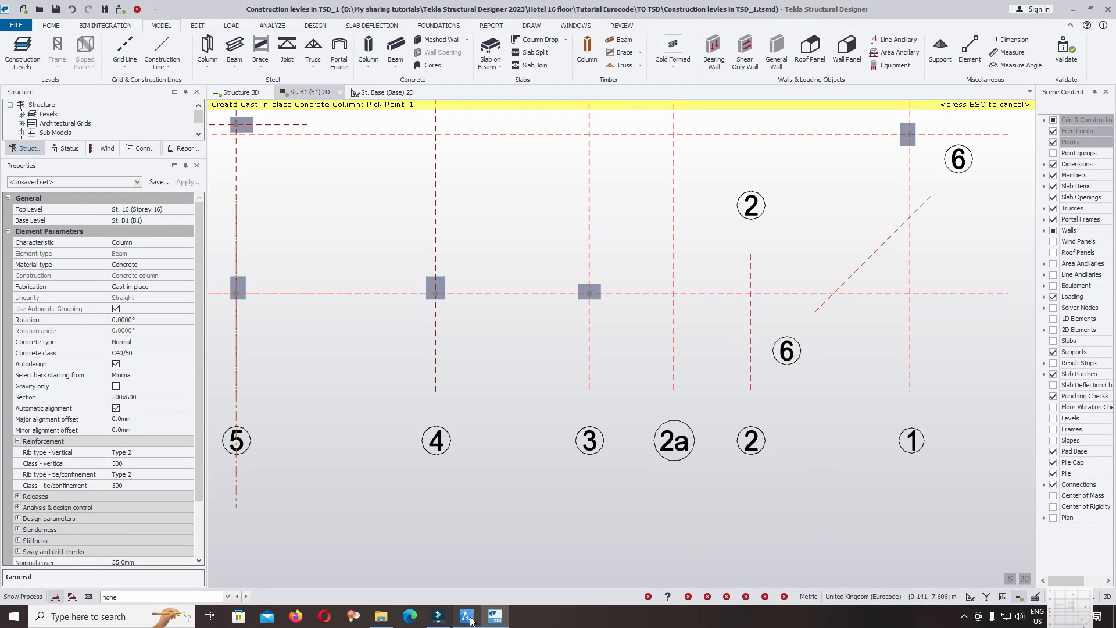
click(470, 620)
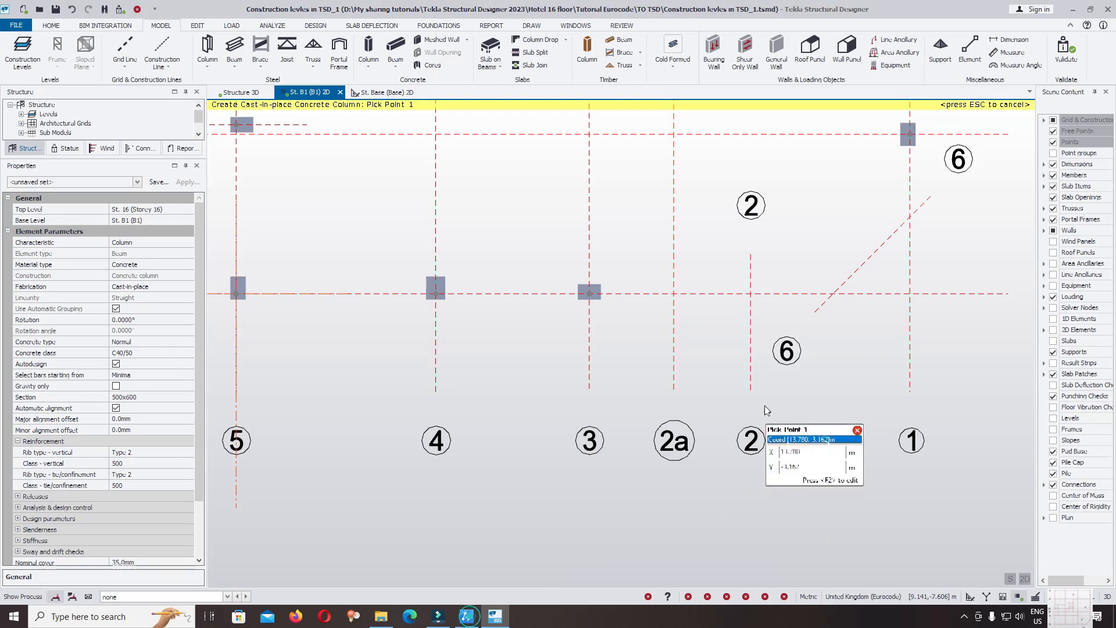
Copy all properties from the column at A/3 to the column at A/2.
click(622, 26)
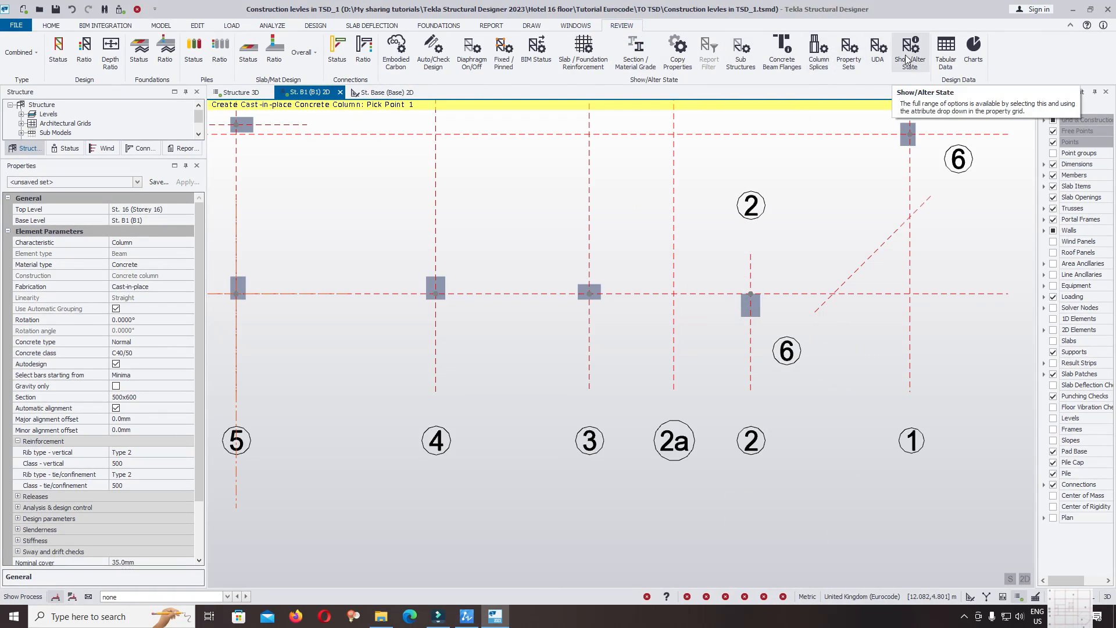
click(687, 53)
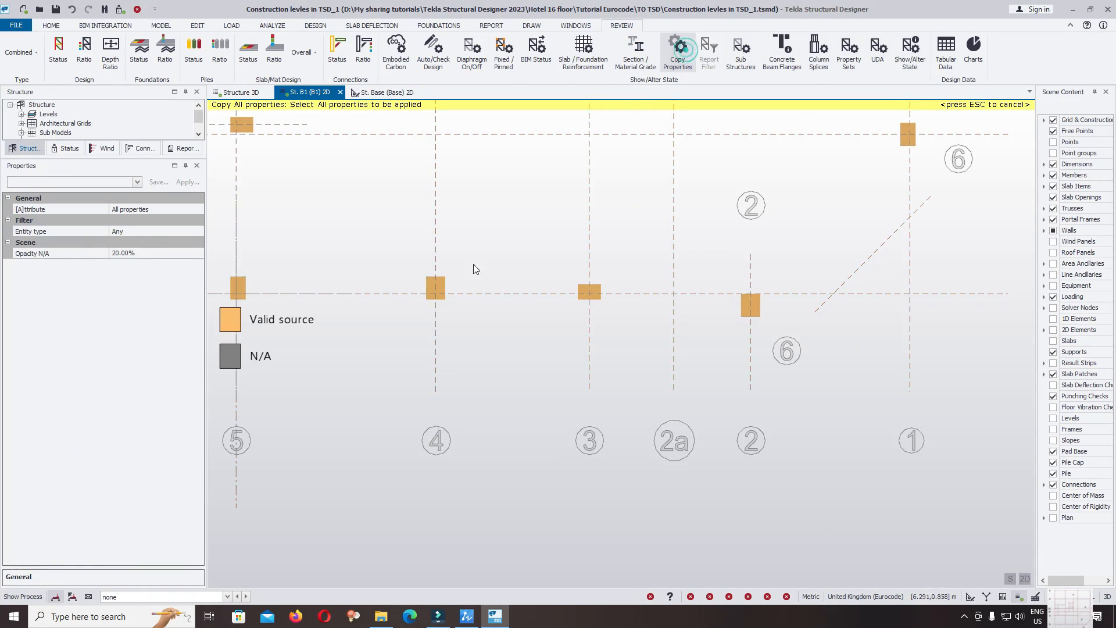
click(590, 291)
click(754, 305)
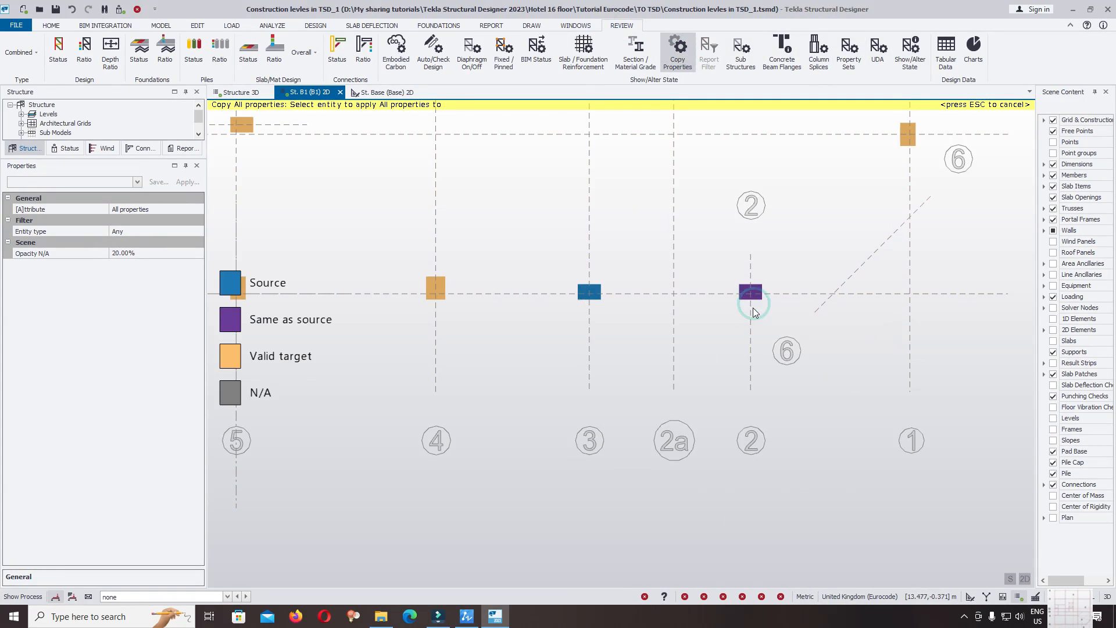
Check the C12 columns in ZWCAD, and start a concrete column with a 45° rotation angle in Tekla Structural Designer.
key(alt+Tab)
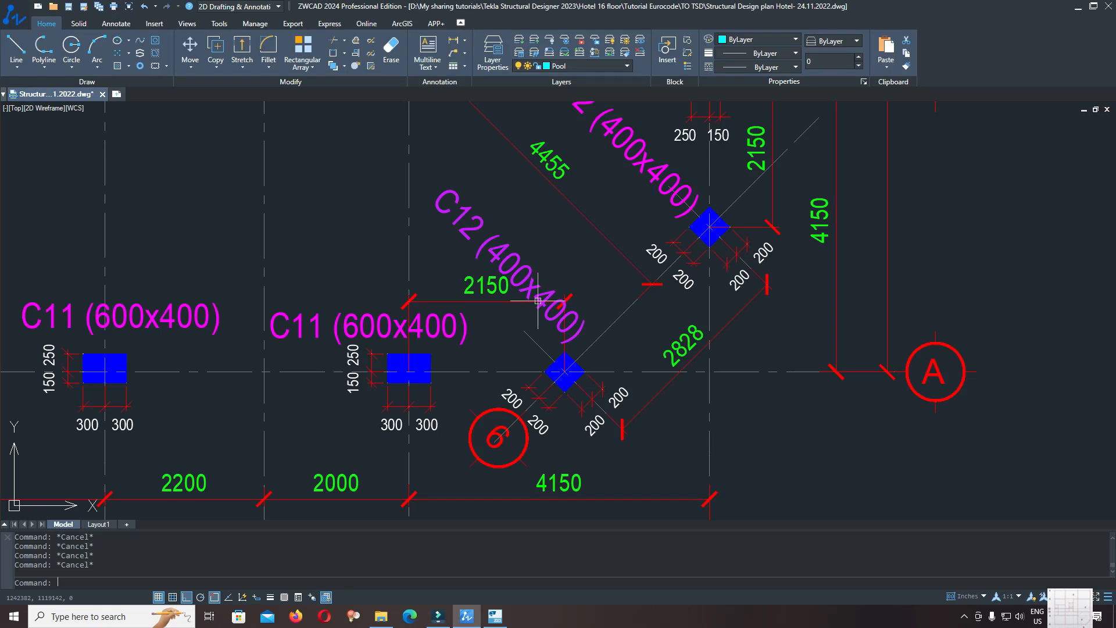
click(495, 616)
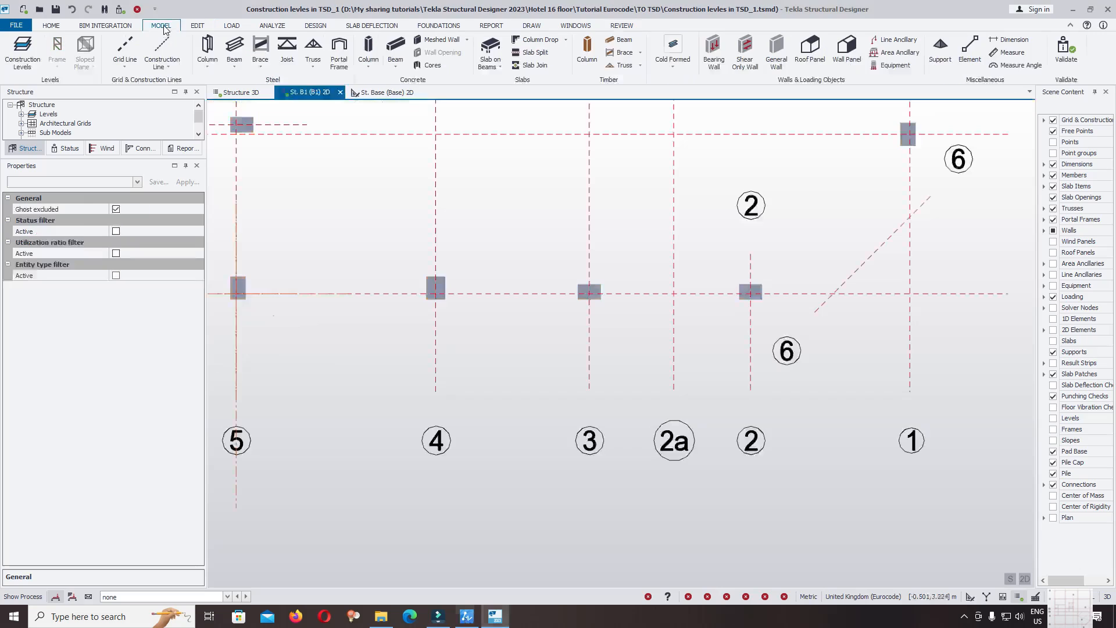
click(366, 50)
drag(200, 240, 170, 282)
key(space)
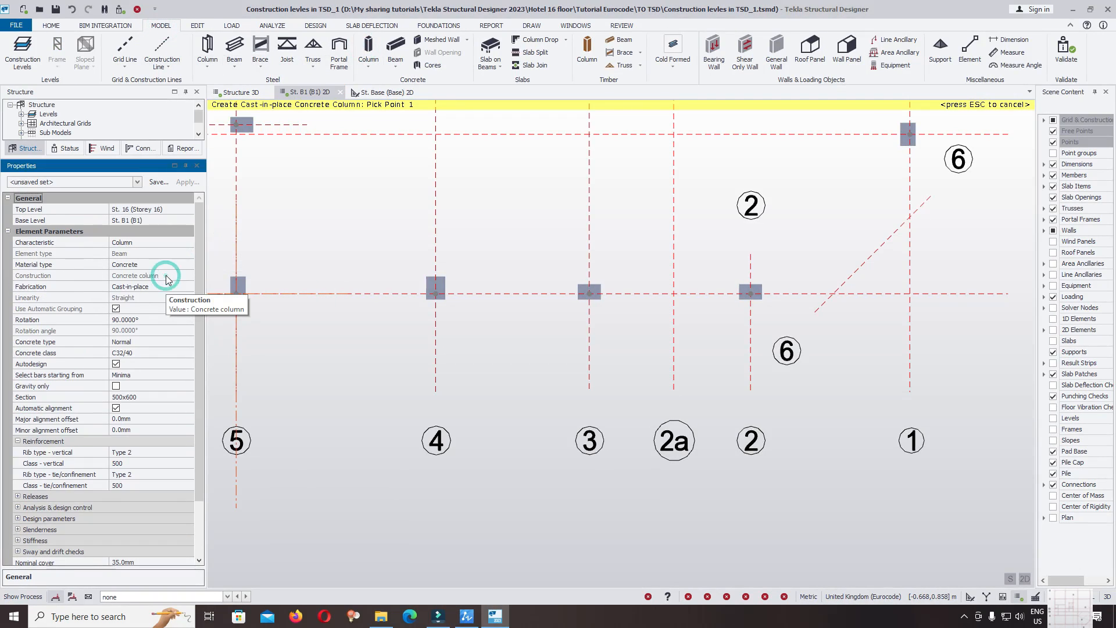
click(178, 320)
click(189, 320)
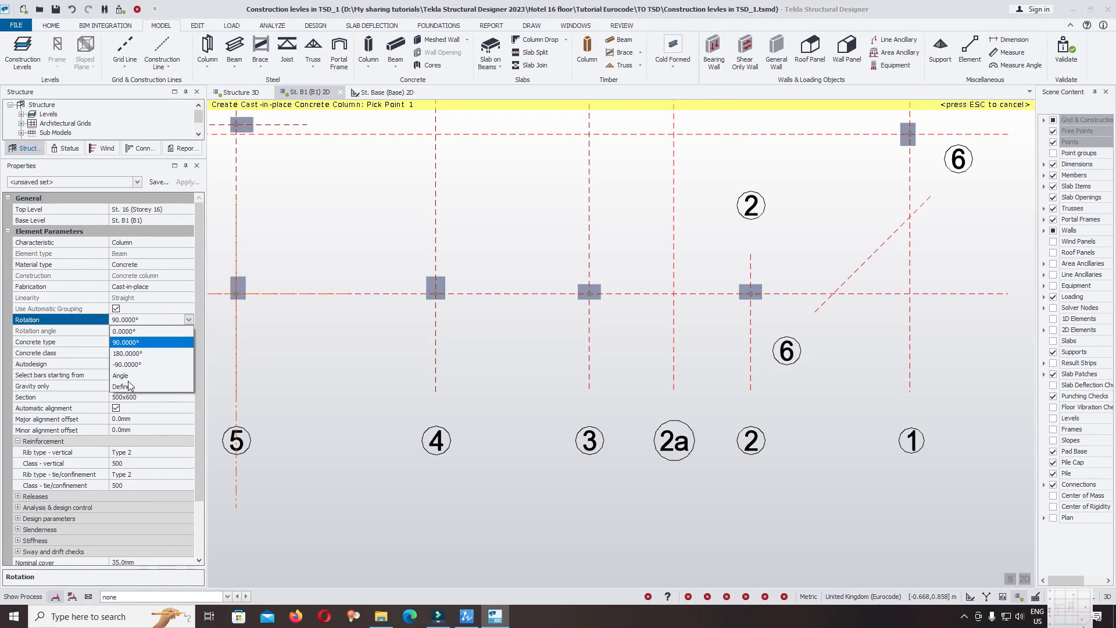
click(129, 386)
click(144, 330)
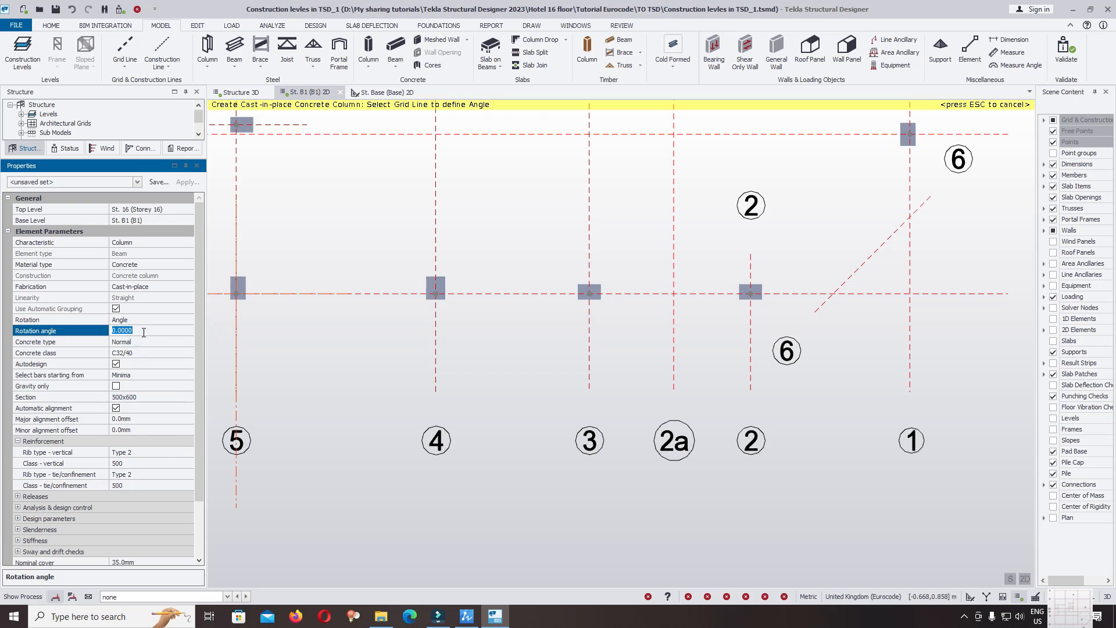
Set the new column's concrete class to C40/50 and its section to 400x400.
click(146, 352)
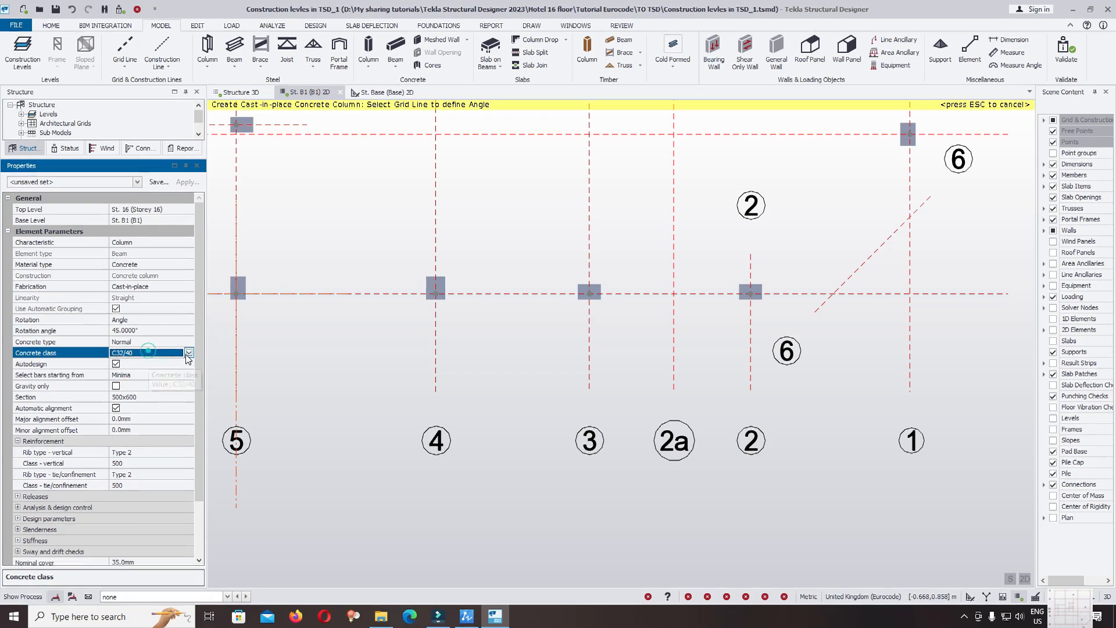
click(188, 353)
drag(191, 400, 185, 426)
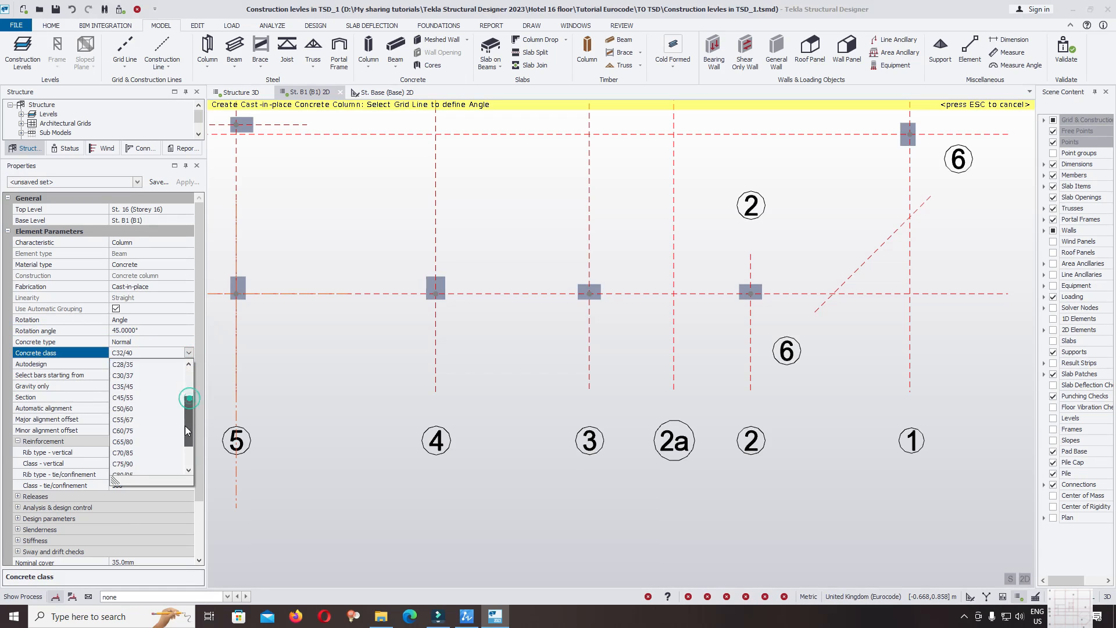
click(139, 375)
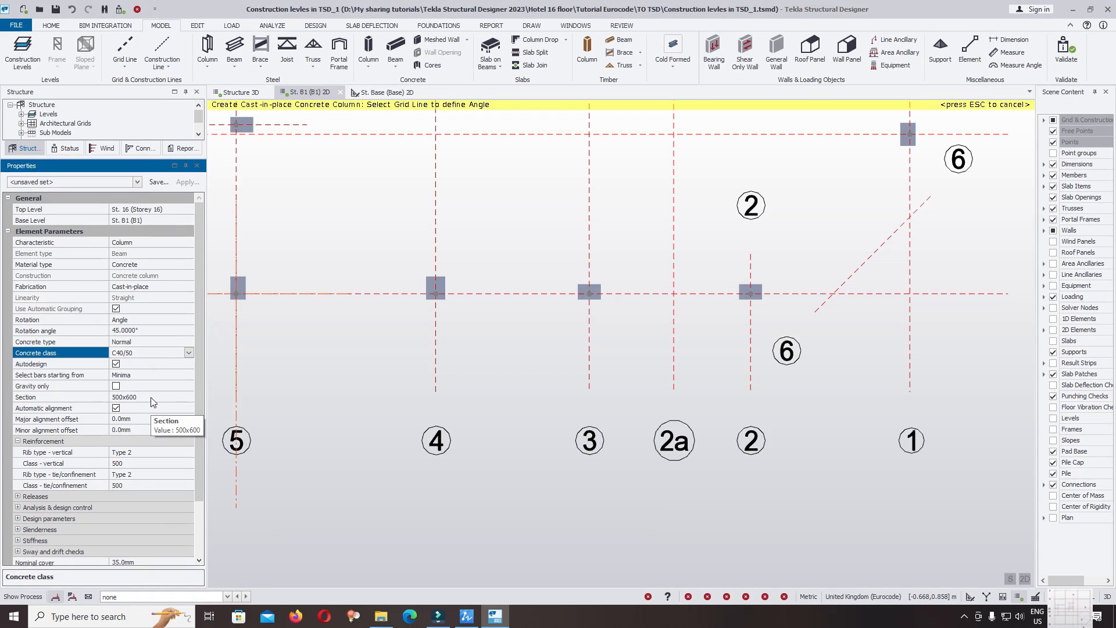
click(150, 397)
click(189, 396)
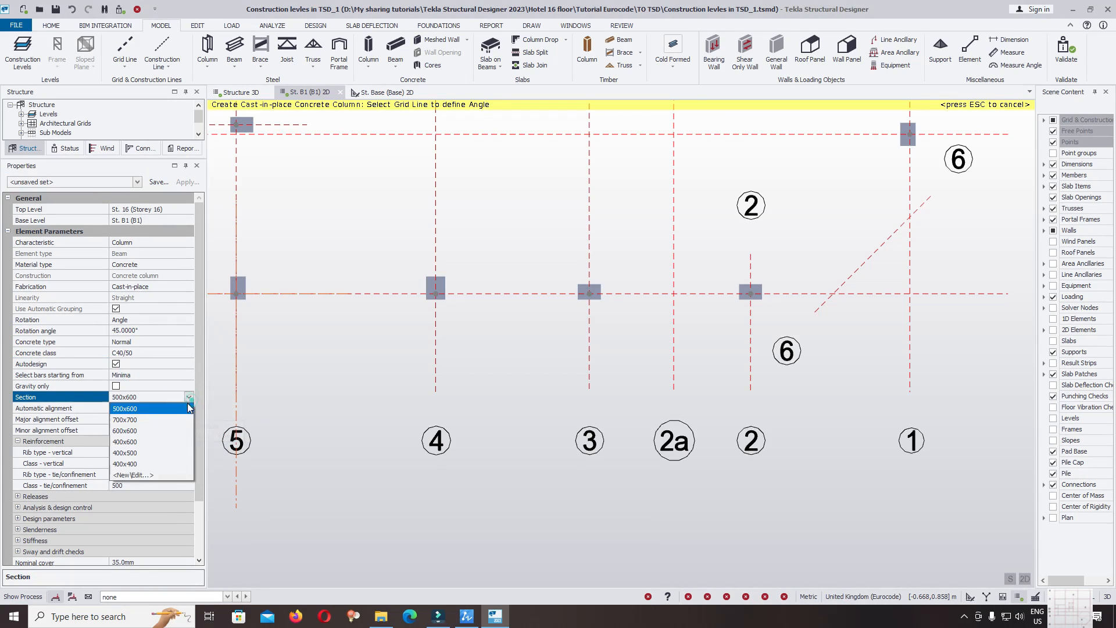
click(139, 464)
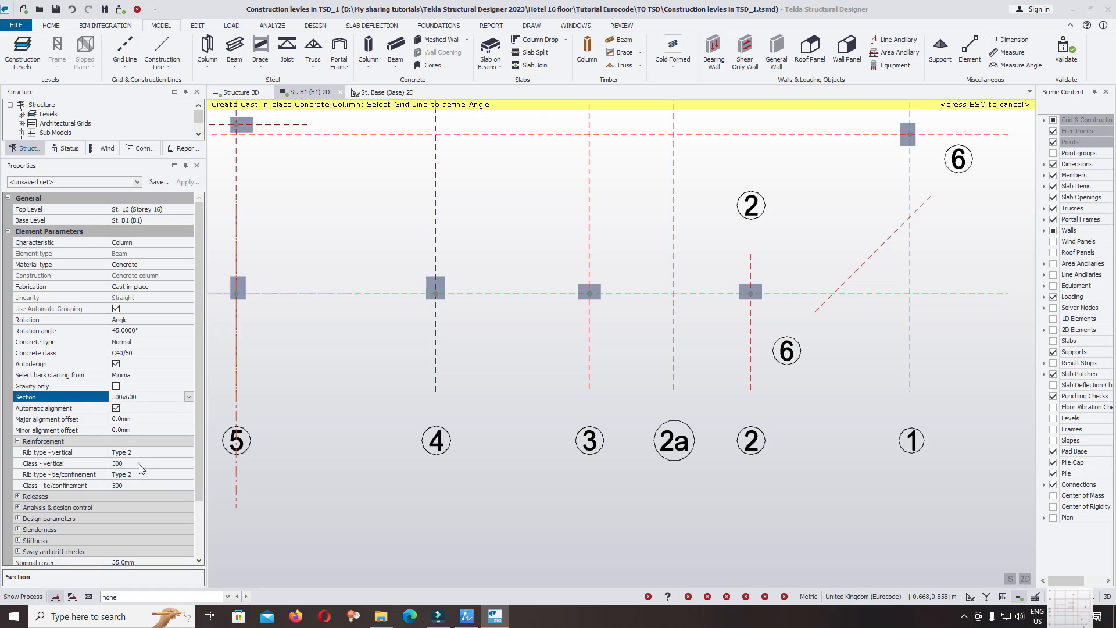
Set the nominal cover to 30 mm and place columns where gridline 6 crosses gridlines A and 1.
drag(200, 410, 187, 468)
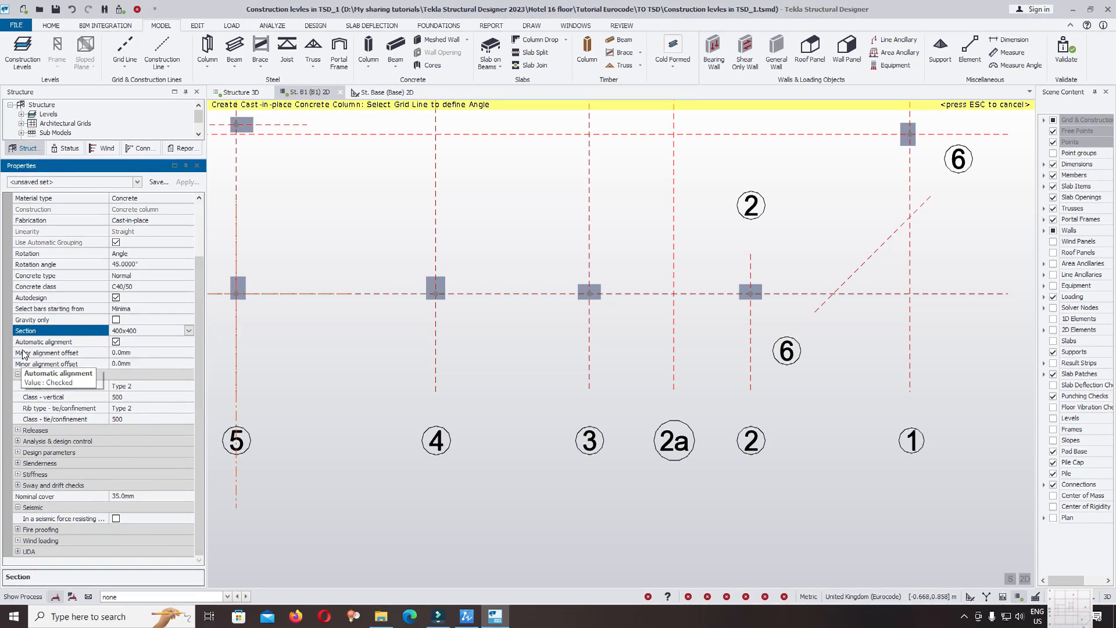
scroll(773, 431, up, 2)
click(628, 400)
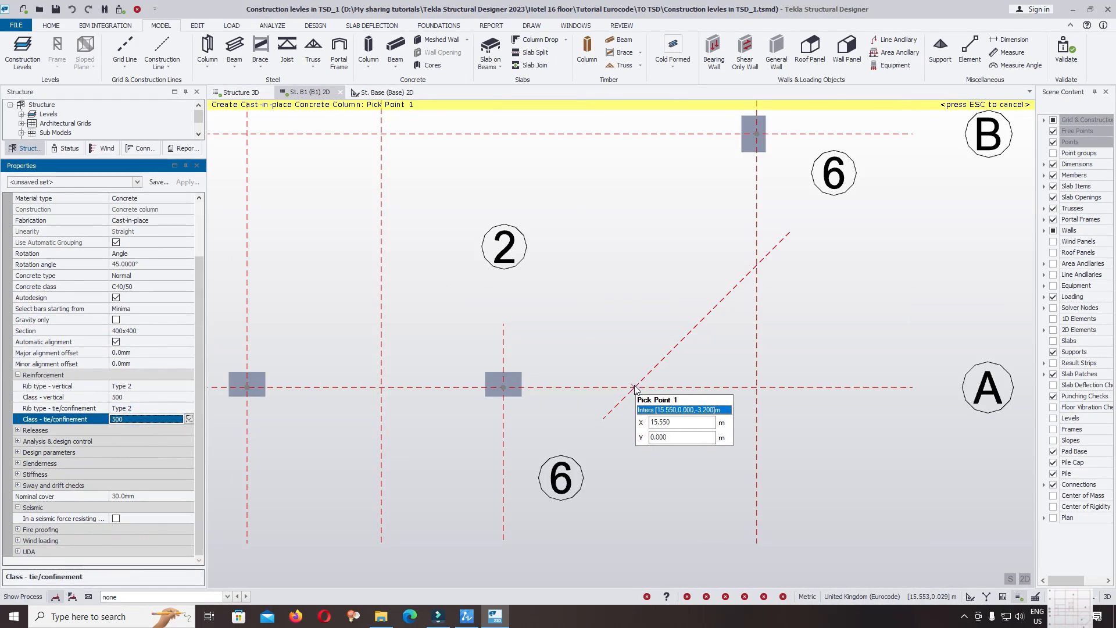
click(634, 388)
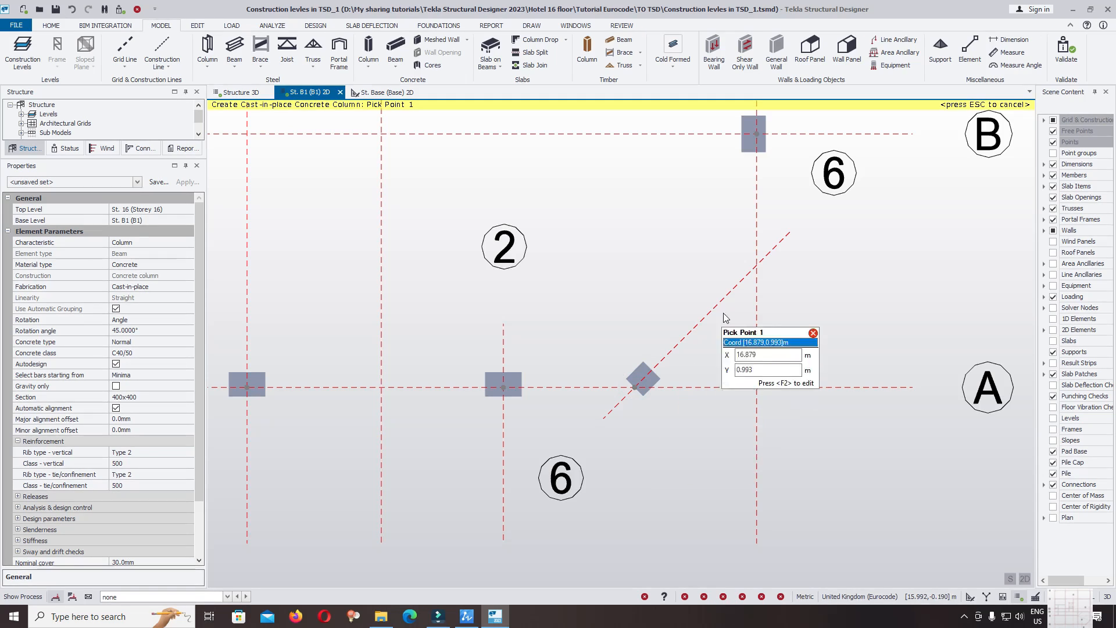
click(755, 265)
key(Escape)
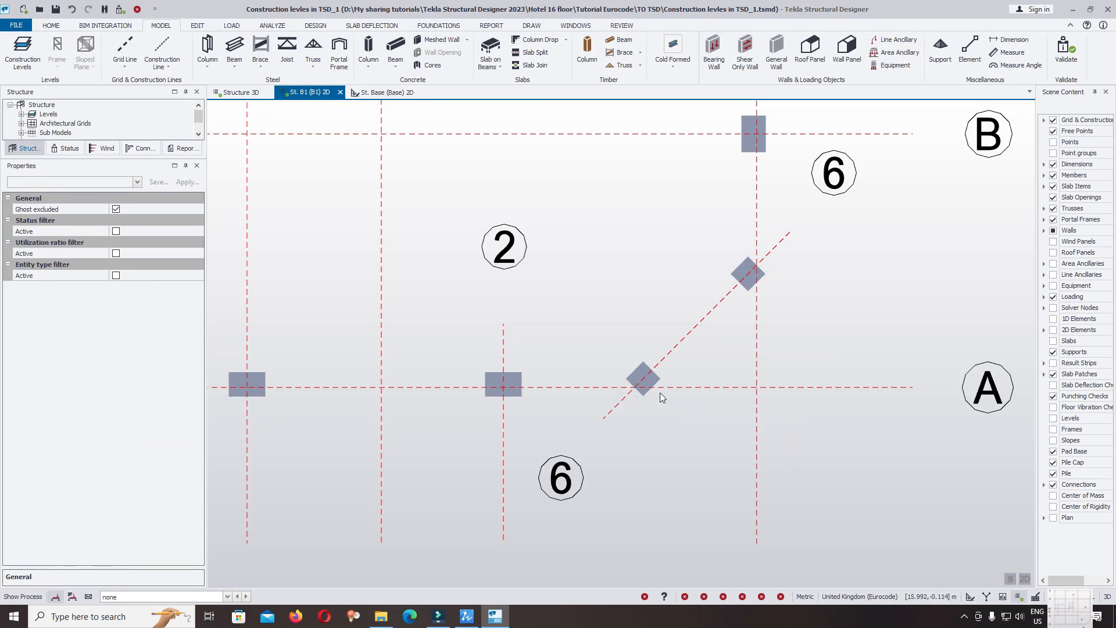
Set the minor snap level of the rotated column at A/6 to Center.
click(643, 381)
scroll(195, 362, down, 5)
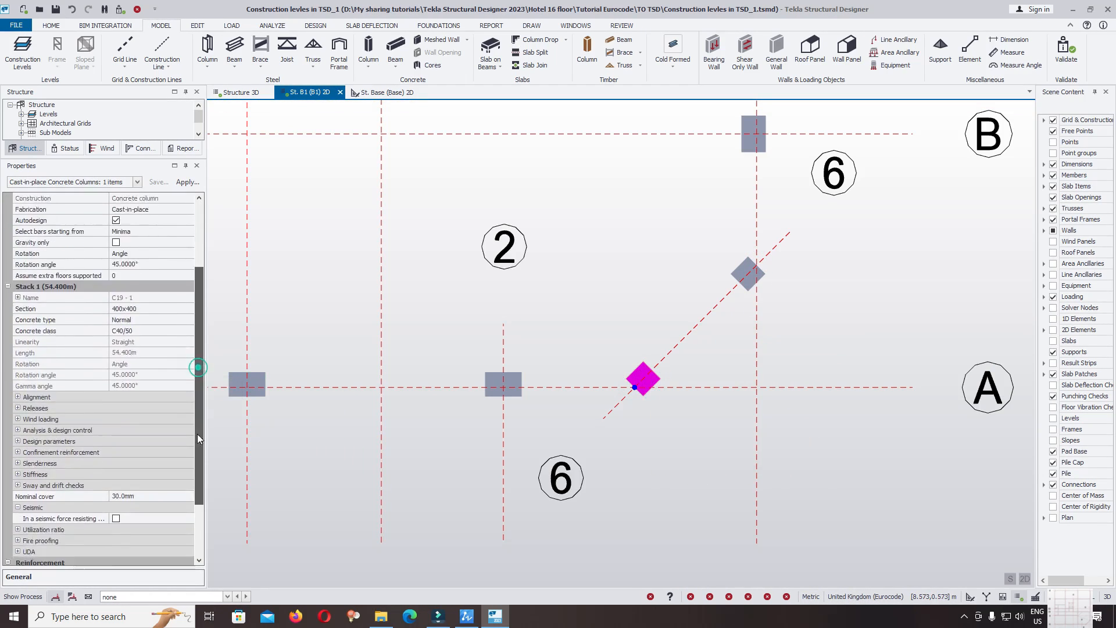
click(18, 330)
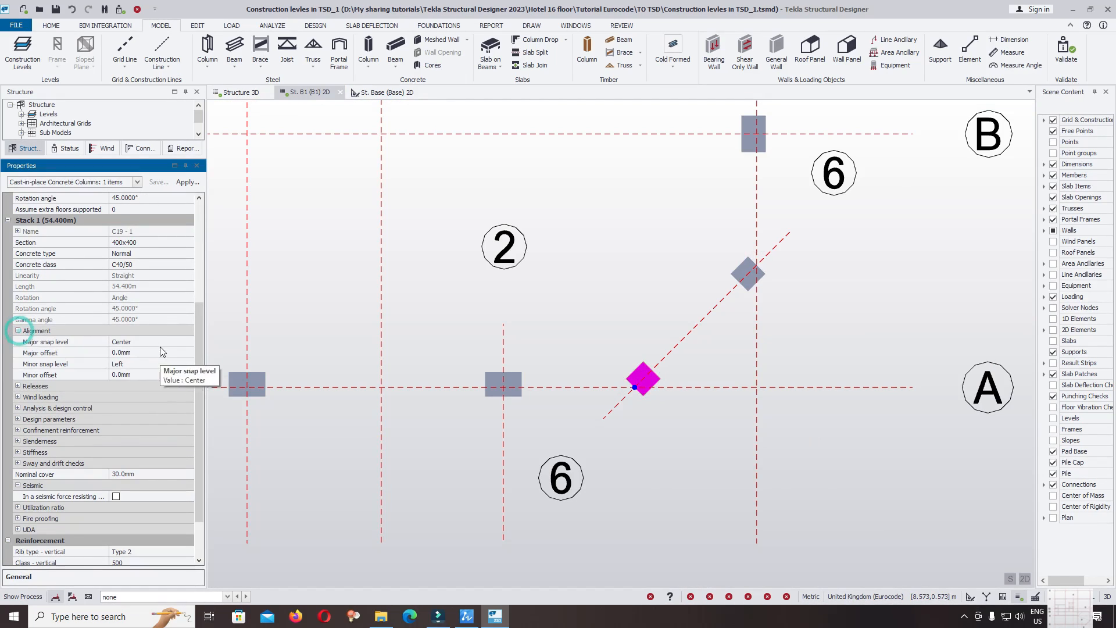
click(168, 365)
click(189, 363)
click(130, 379)
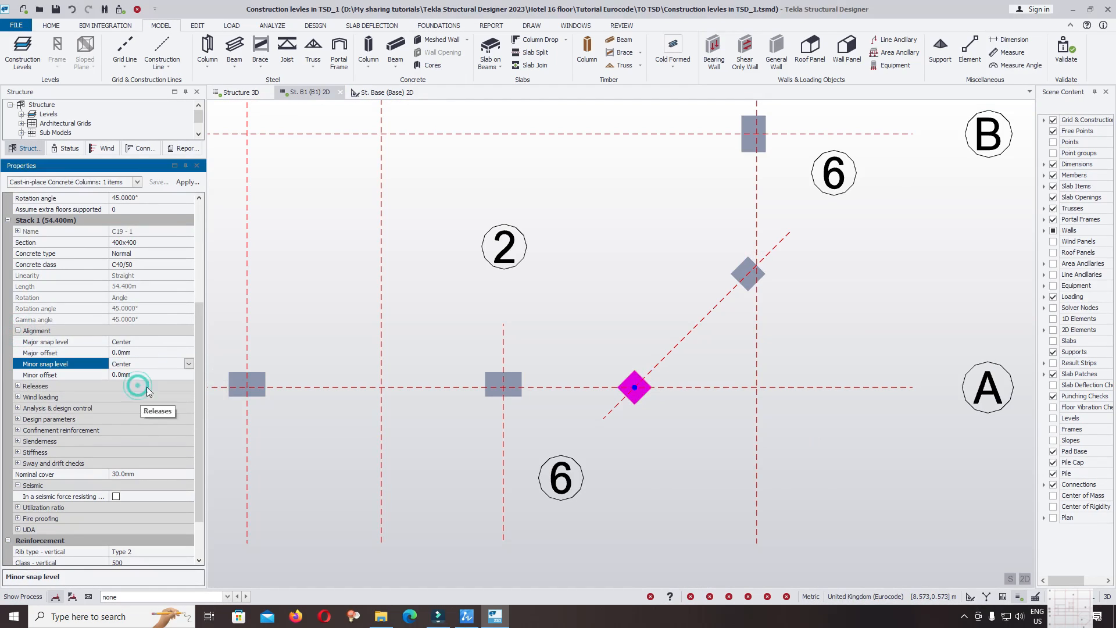
Set the minor snap level of the rotated column at 1/6 to Center and deselect the column.
click(766, 294)
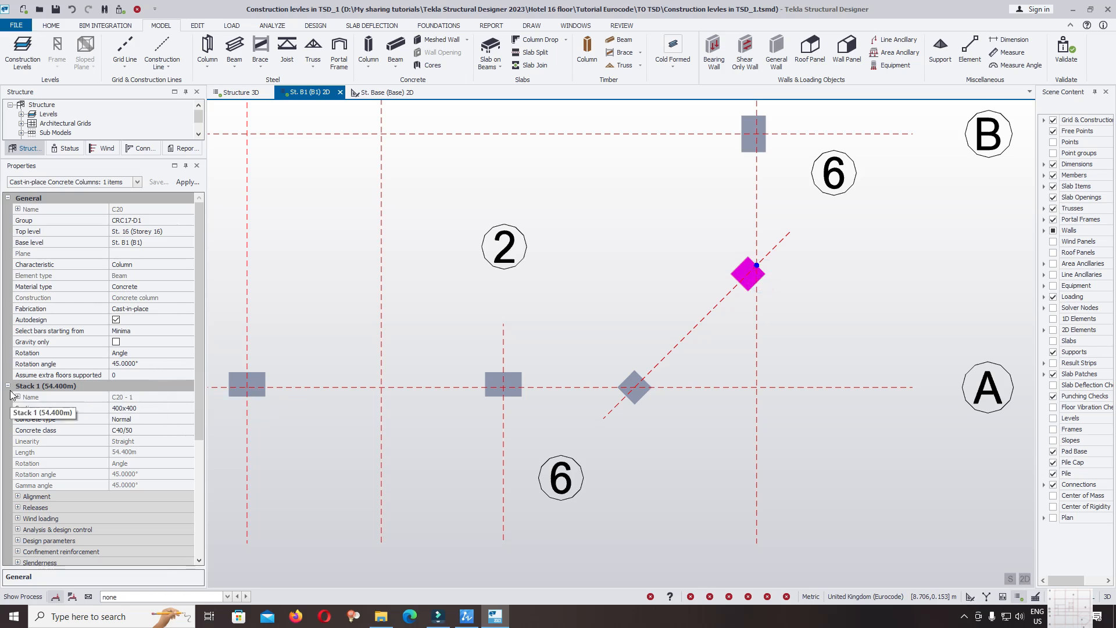
click(18, 497)
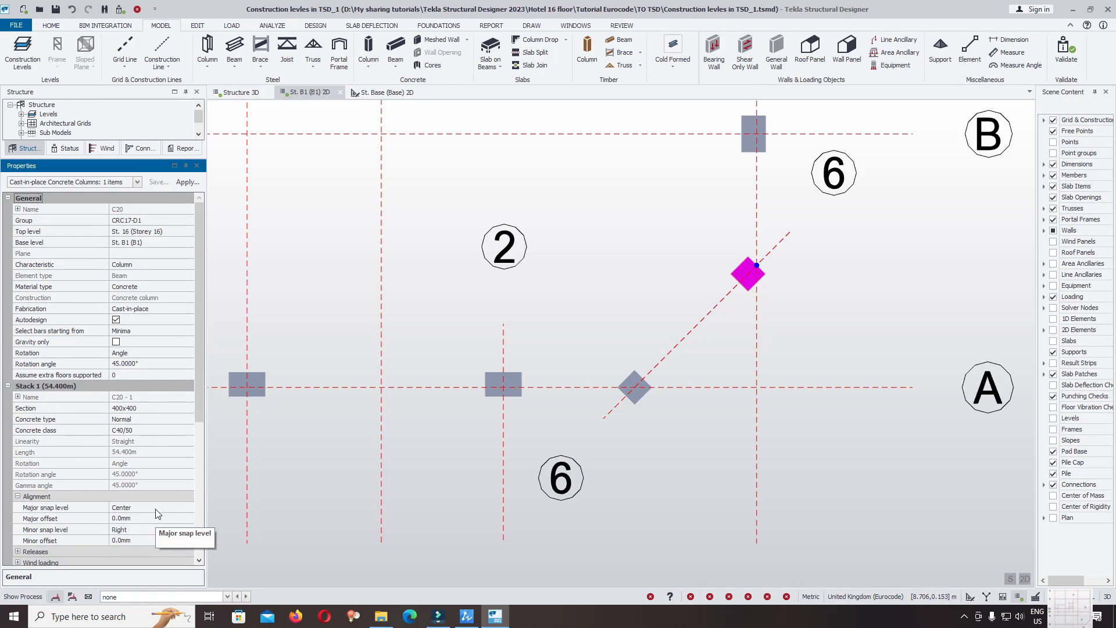
click(163, 528)
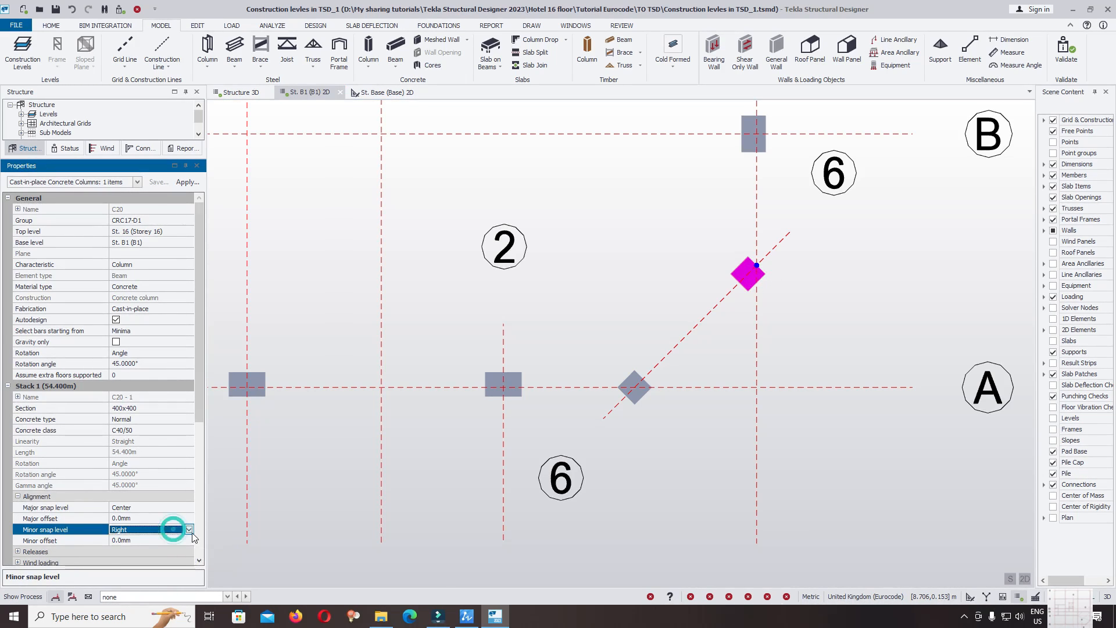
click(189, 529)
click(148, 553)
click(713, 484)
scroll(664, 446, down, 6)
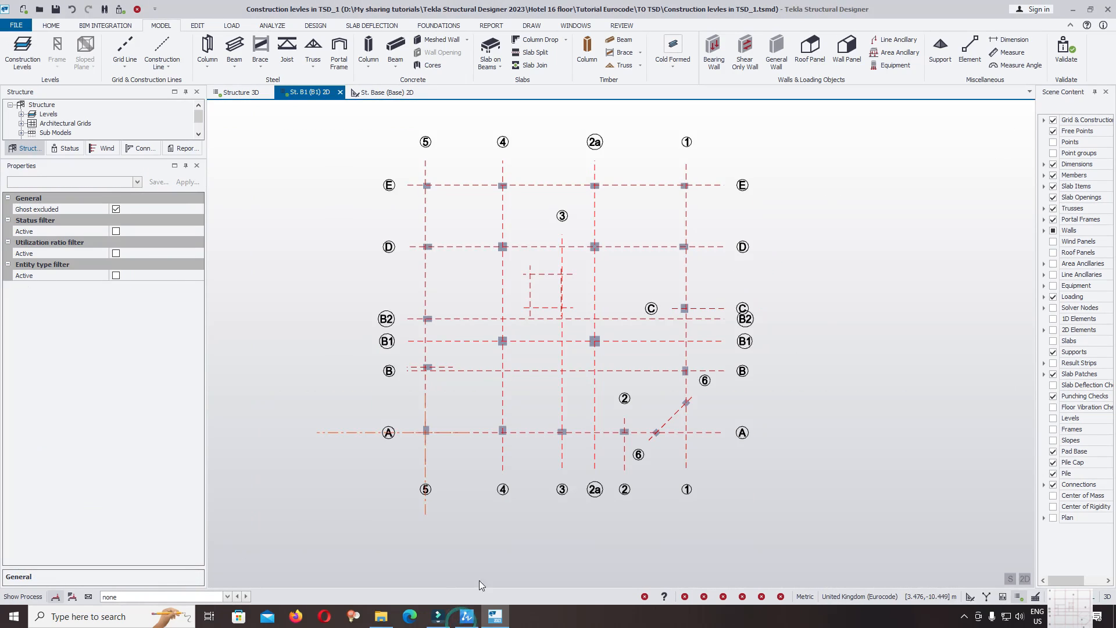